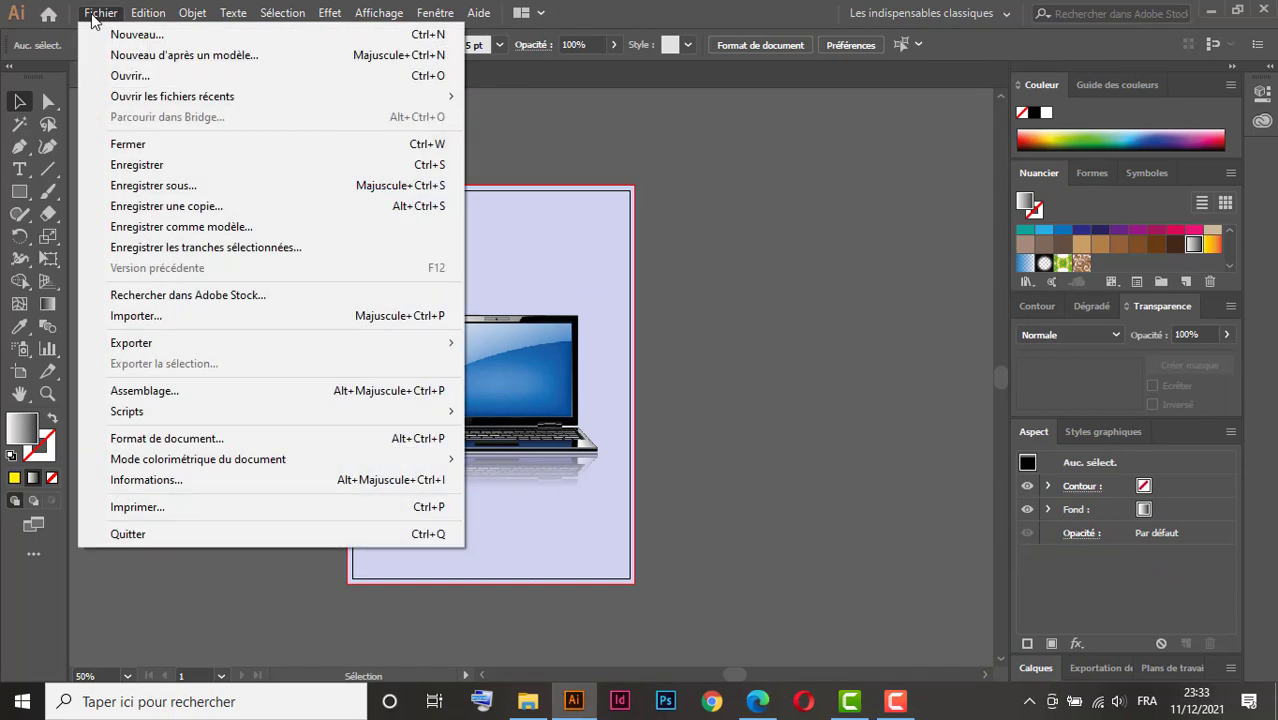
Set up a new print document in centimetres, 15 cm wide and 21 cm high.
click(118, 34)
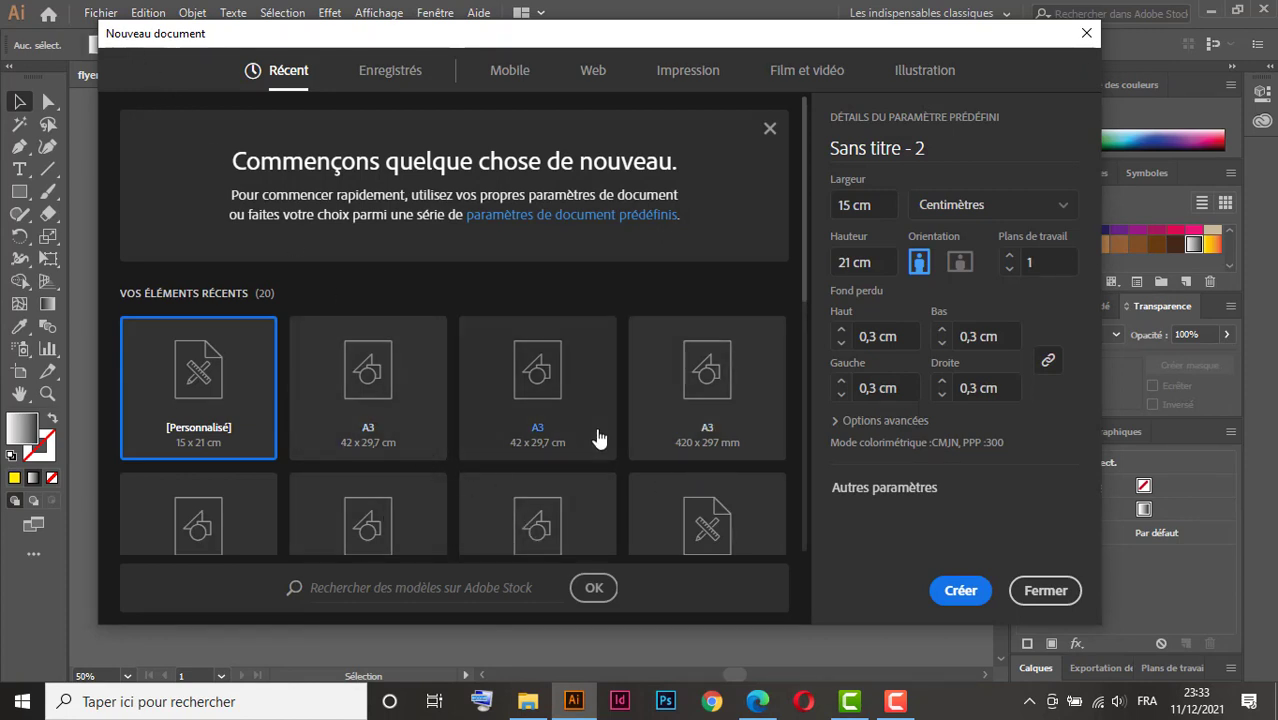
scroll(598, 438, down, 5)
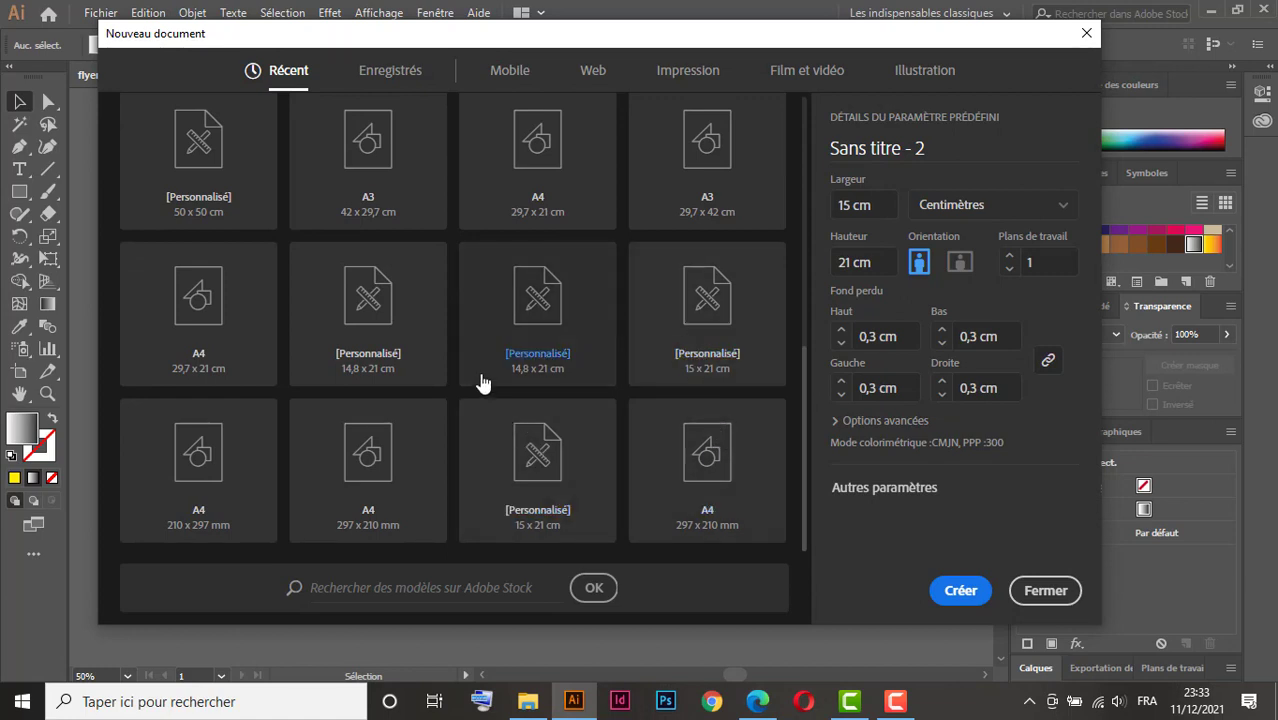
scroll(483, 381, up, 5)
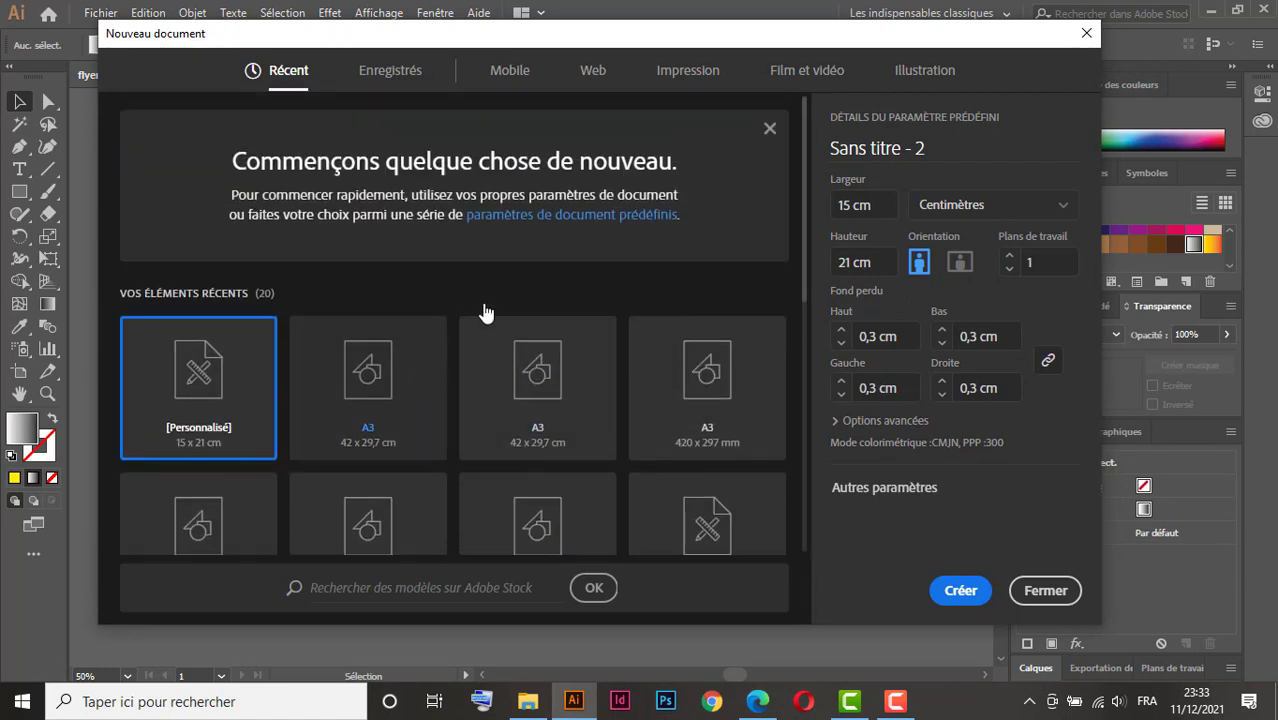
click(688, 76)
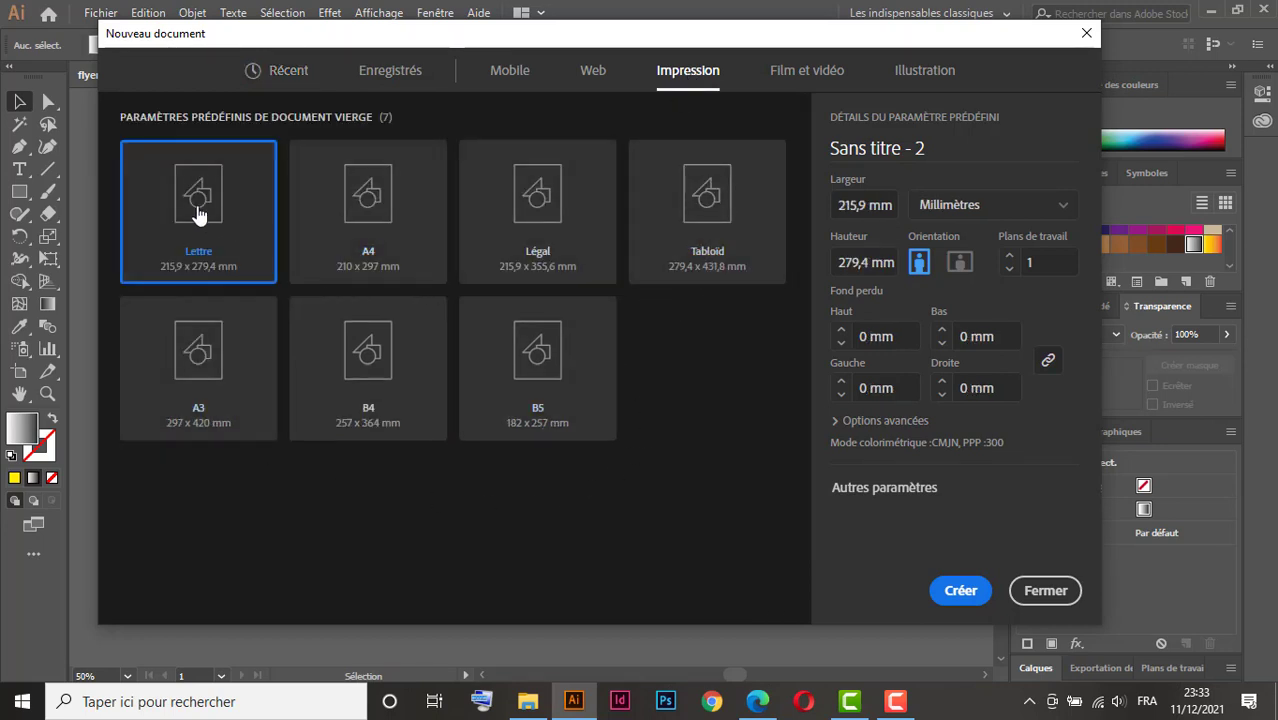
click(995, 214)
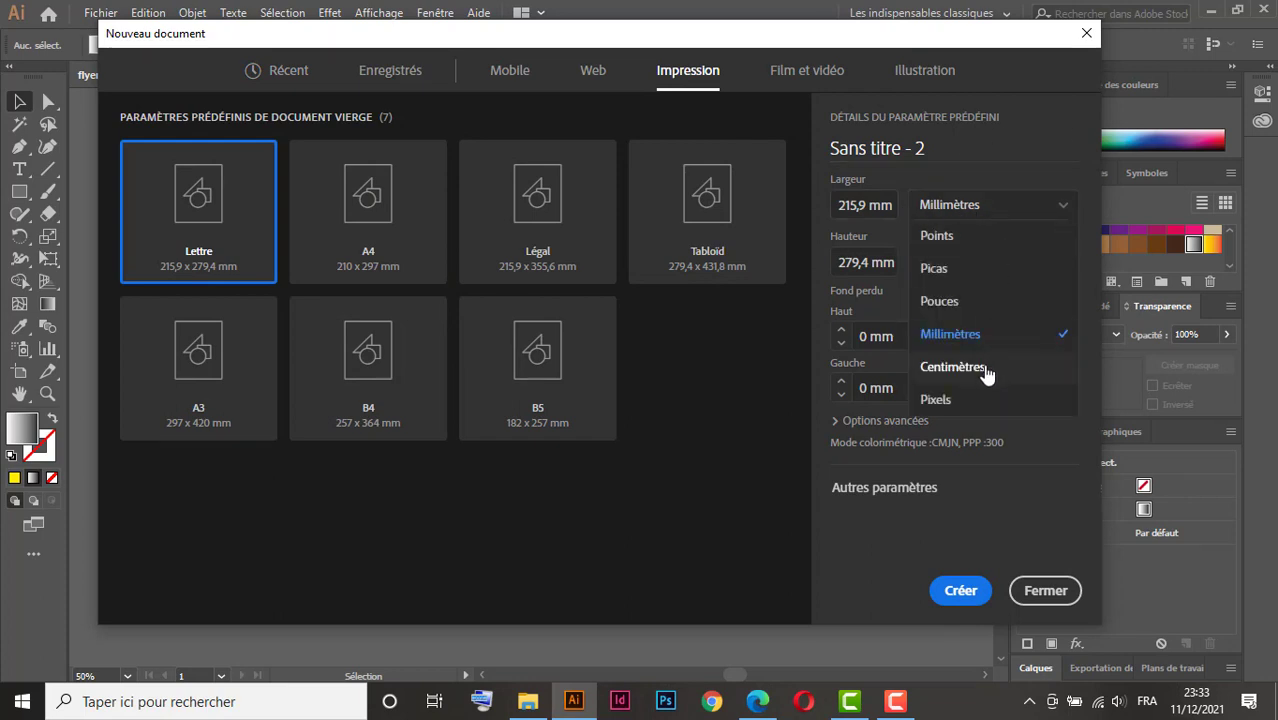
click(985, 368)
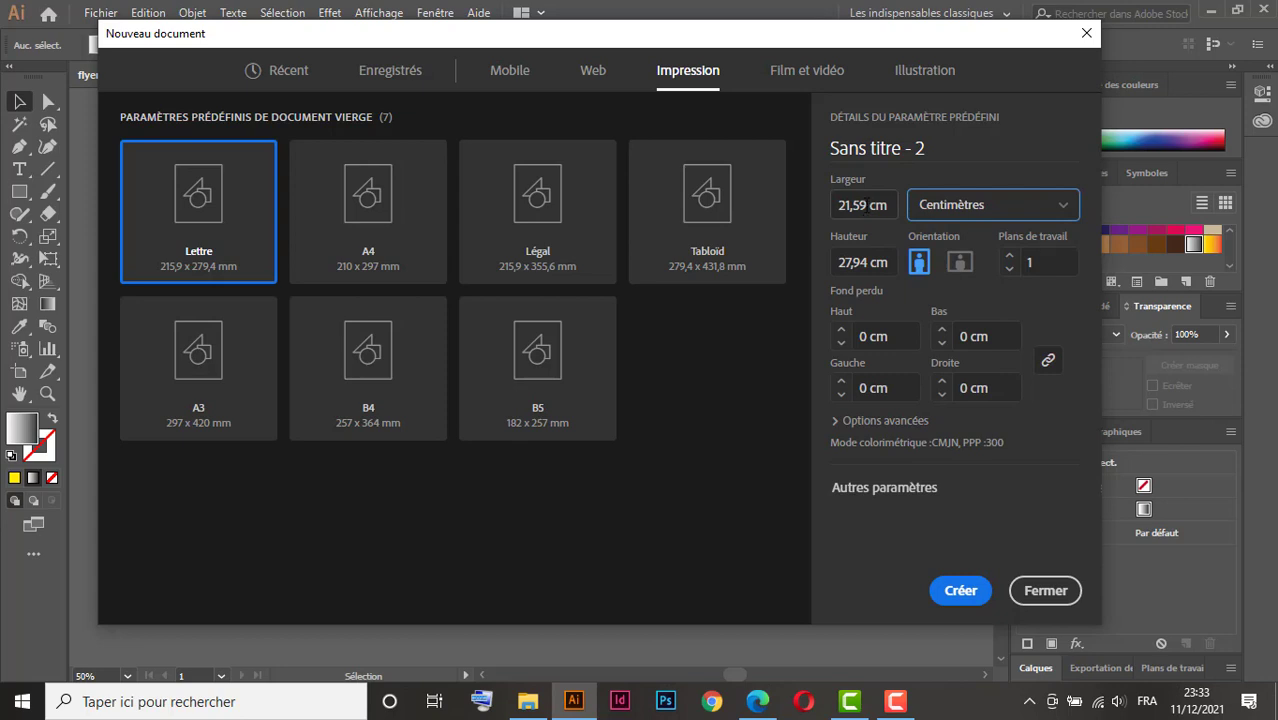
drag(866, 205, 812, 201)
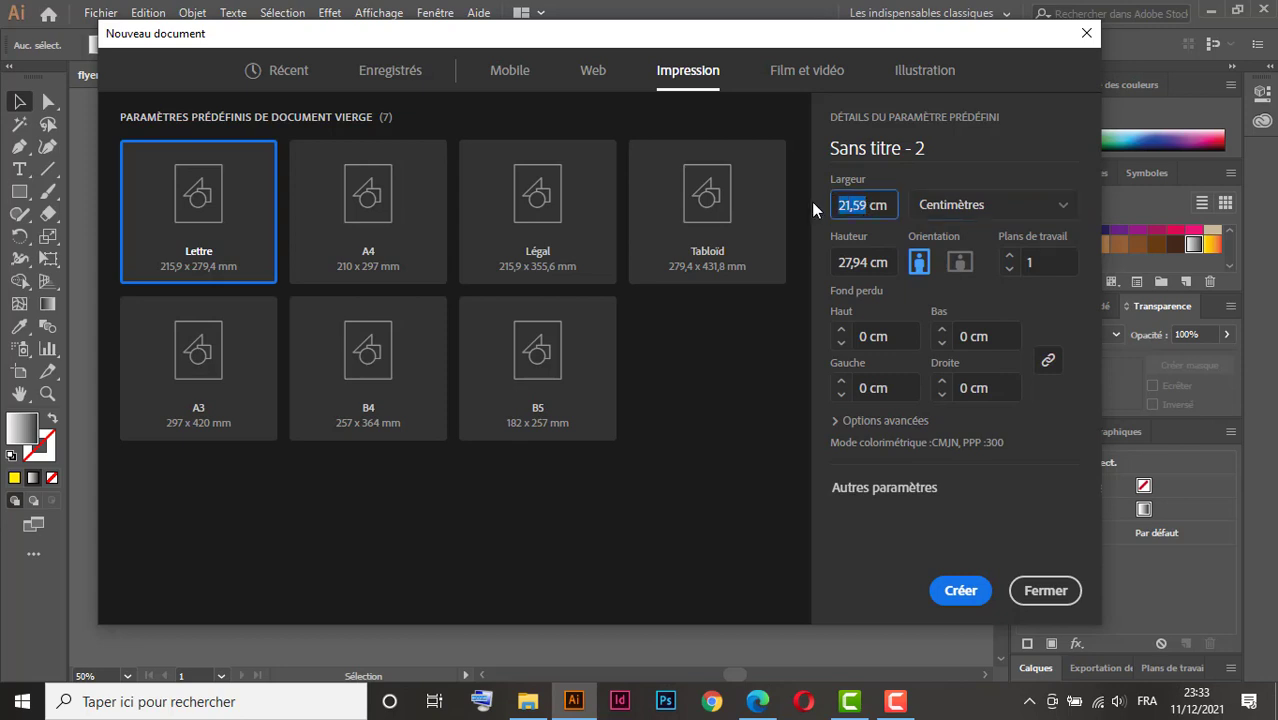
text(15)
click(866, 262)
text(21)
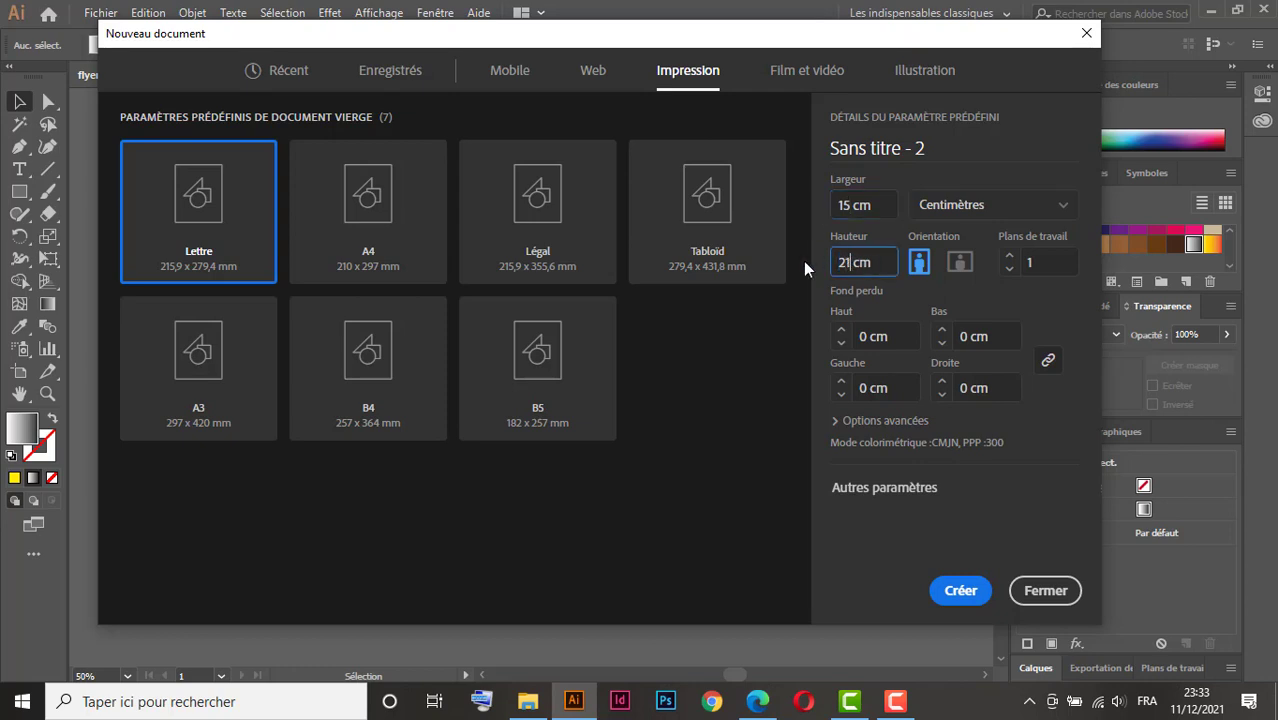
Name the new document flyer, set a 0,3 cm bleed on all sides and create it.
drag(957, 150, 785, 141)
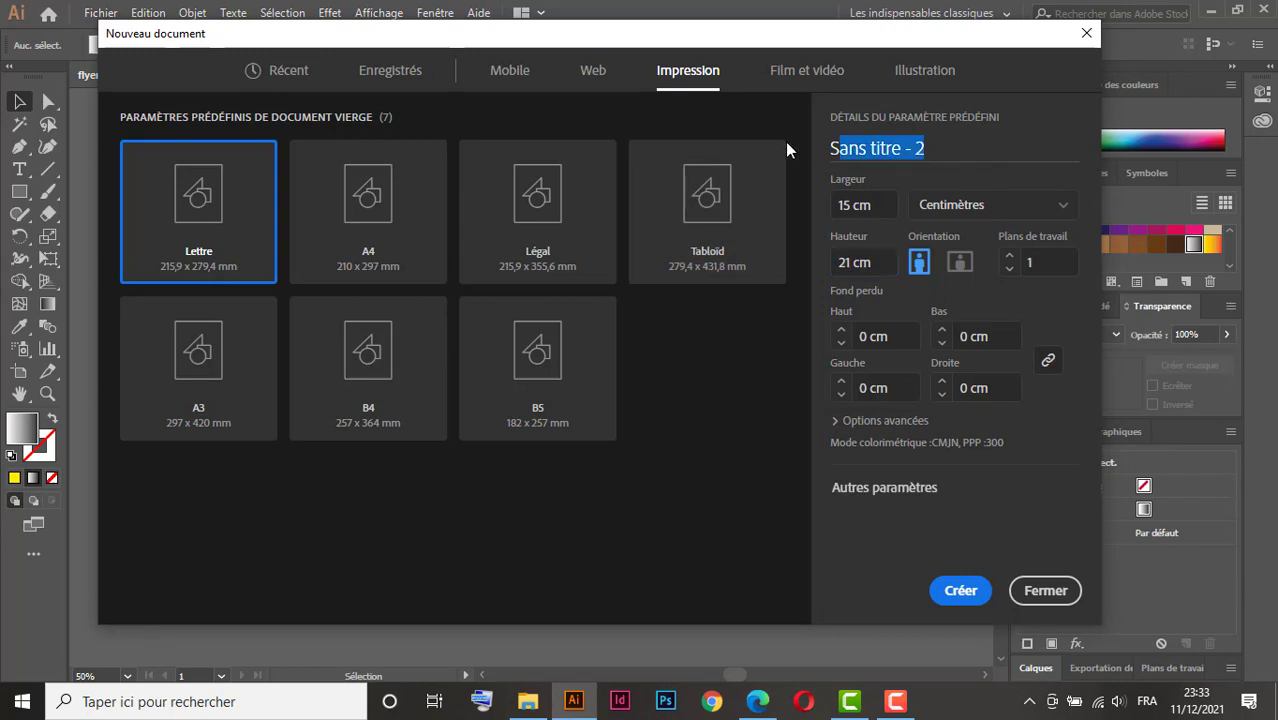
text(f)
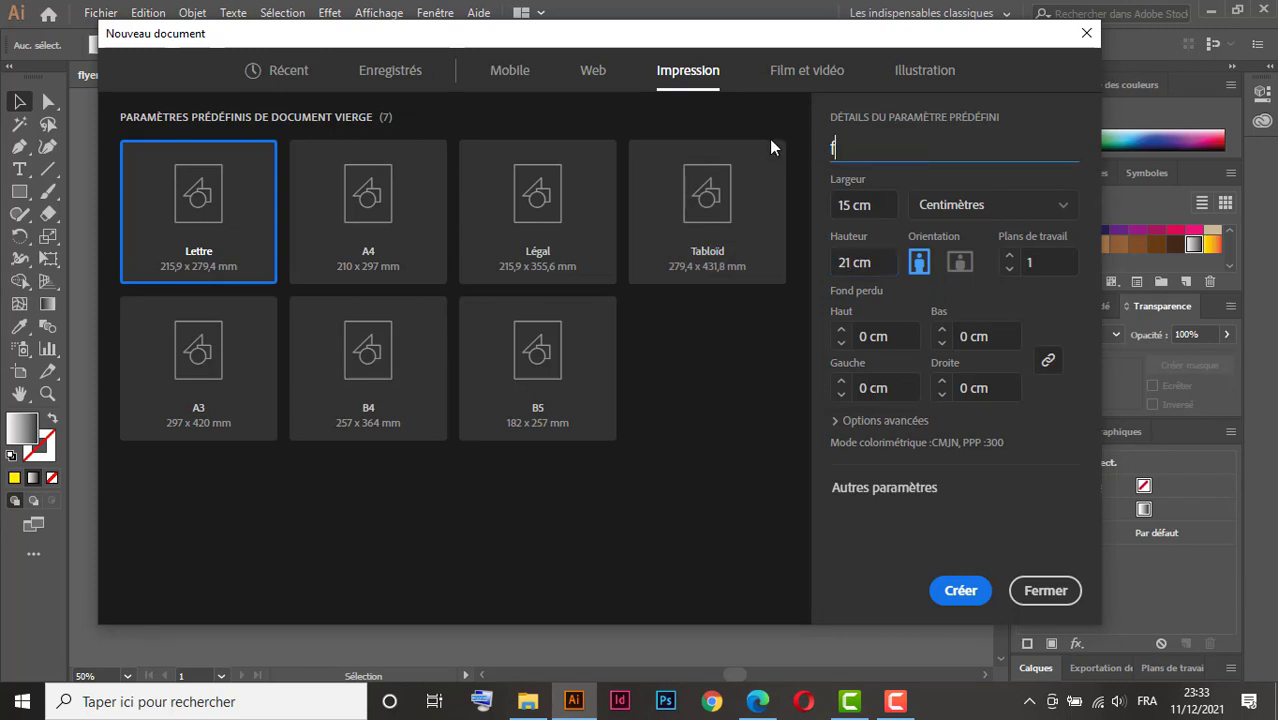
text(lyer)
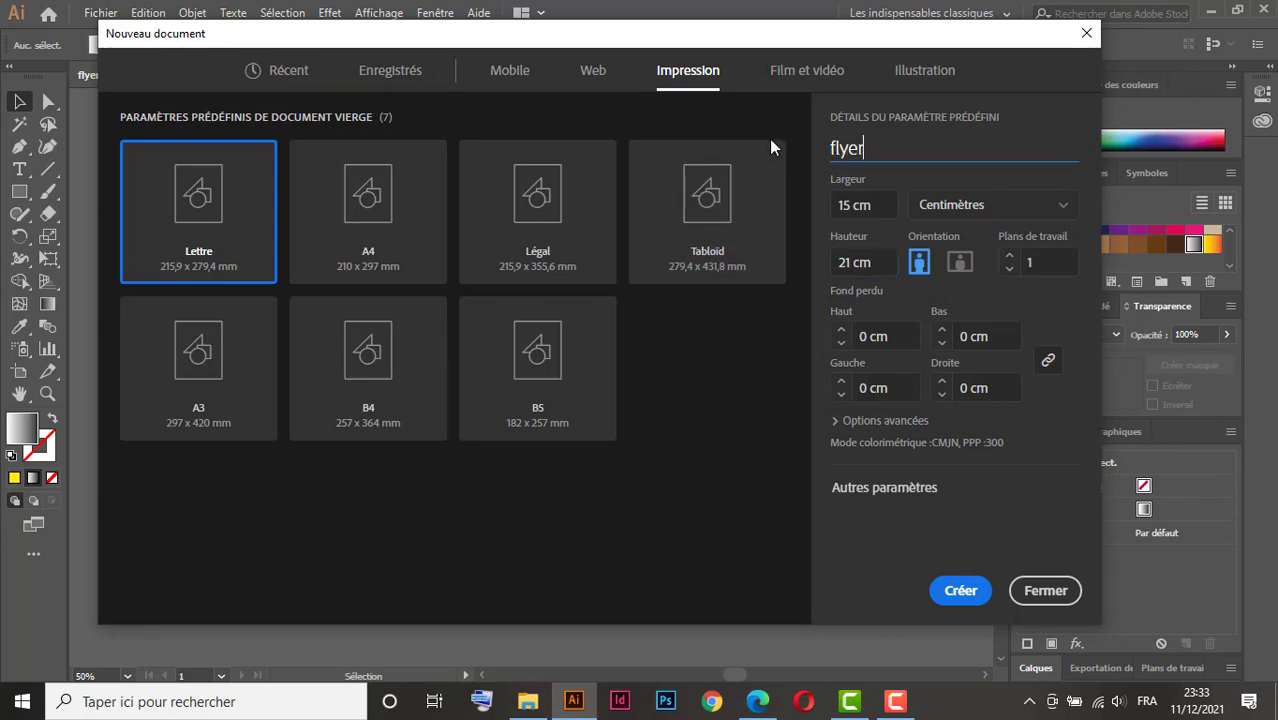
click(841, 331)
click(841, 331)
click(841, 331)
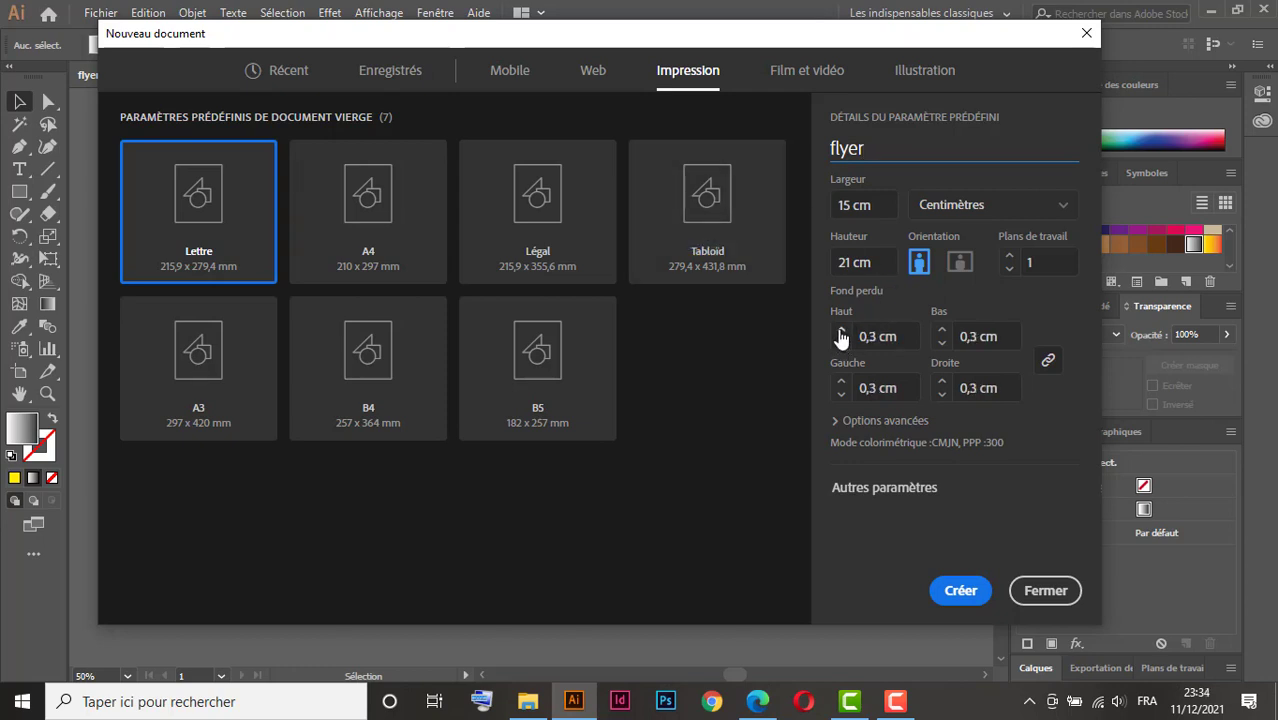
click(838, 421)
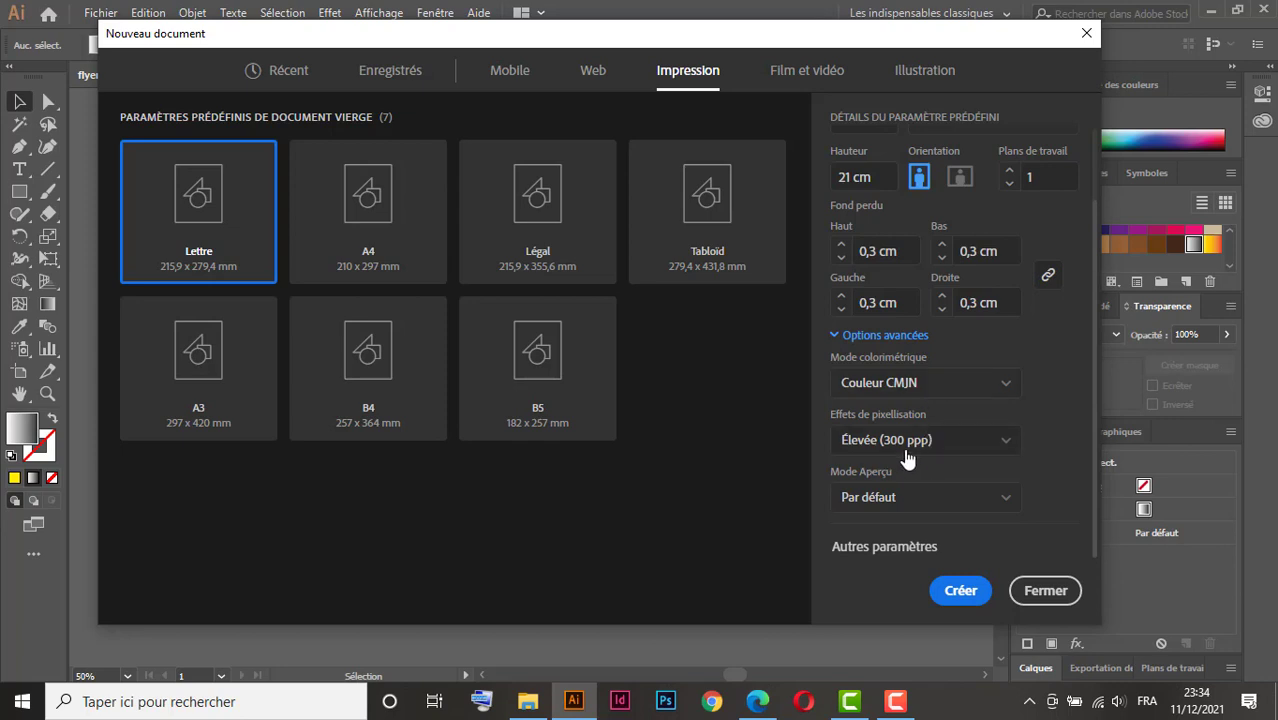
click(957, 591)
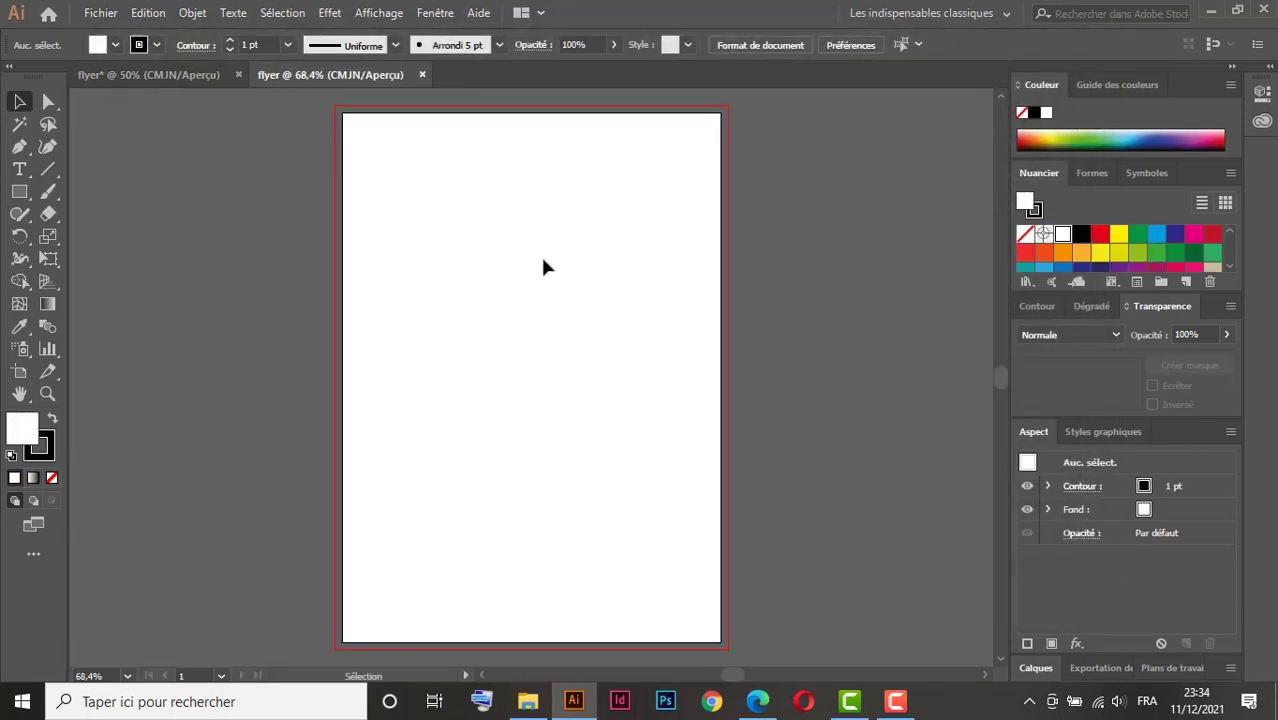
In the blank flyer document, draw a rectangle out to the bleed edges with a blue fill and no outline.
click(184, 77)
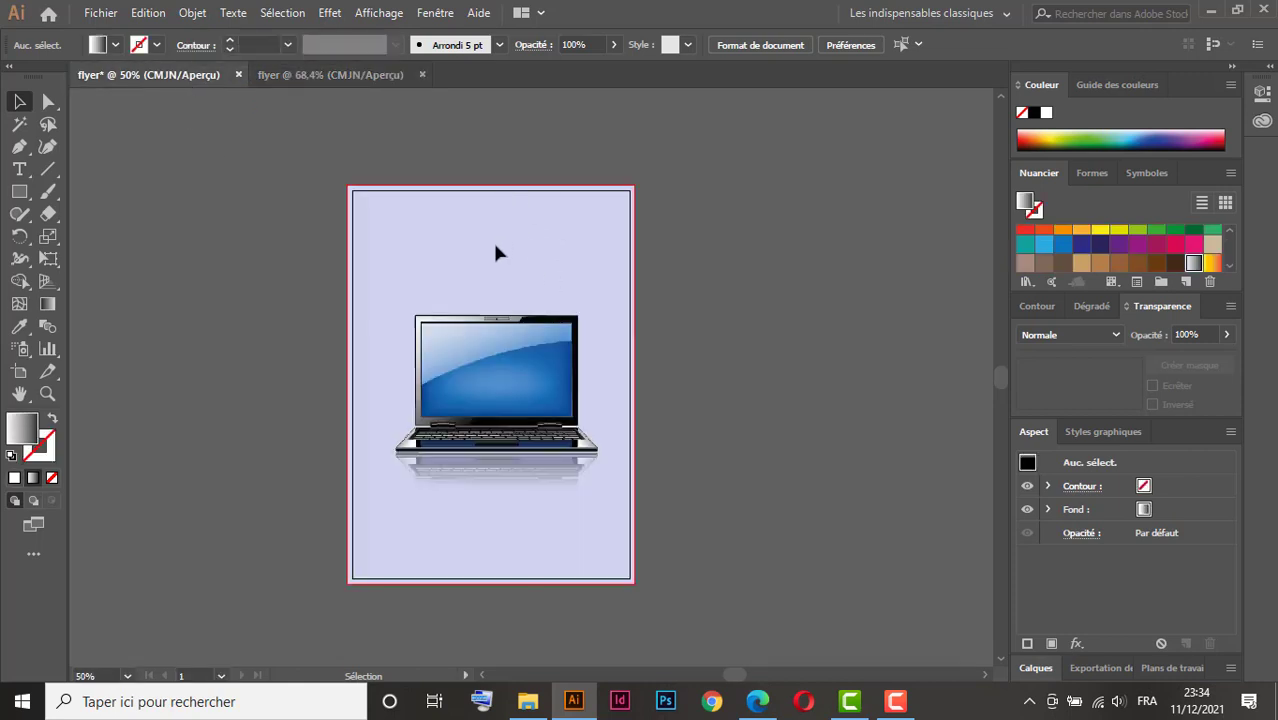
click(331, 76)
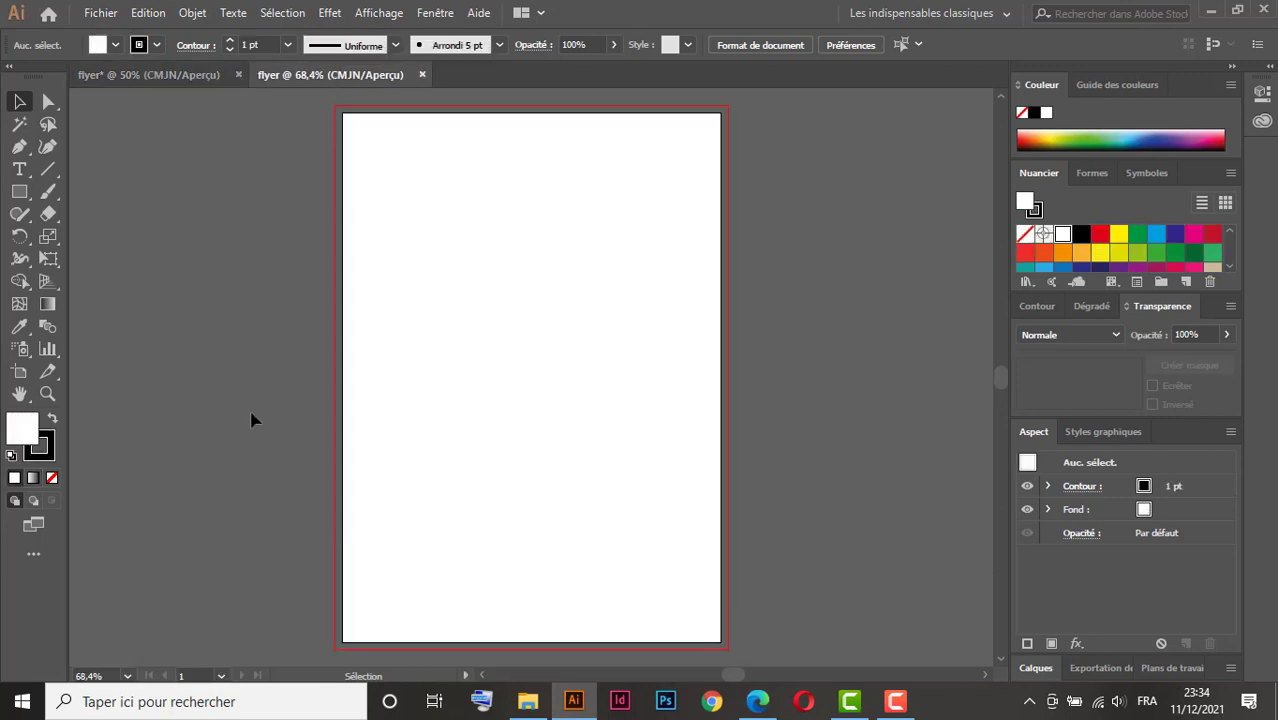
click(19, 192)
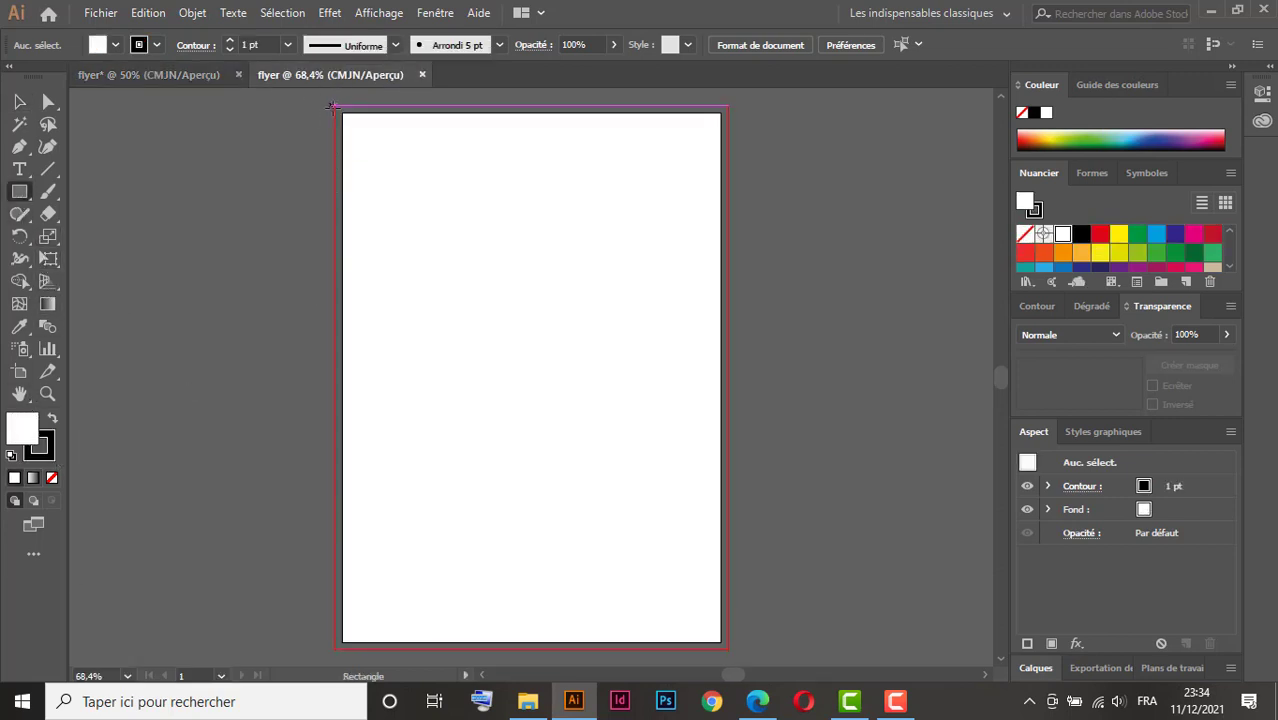
drag(335, 105, 727, 649)
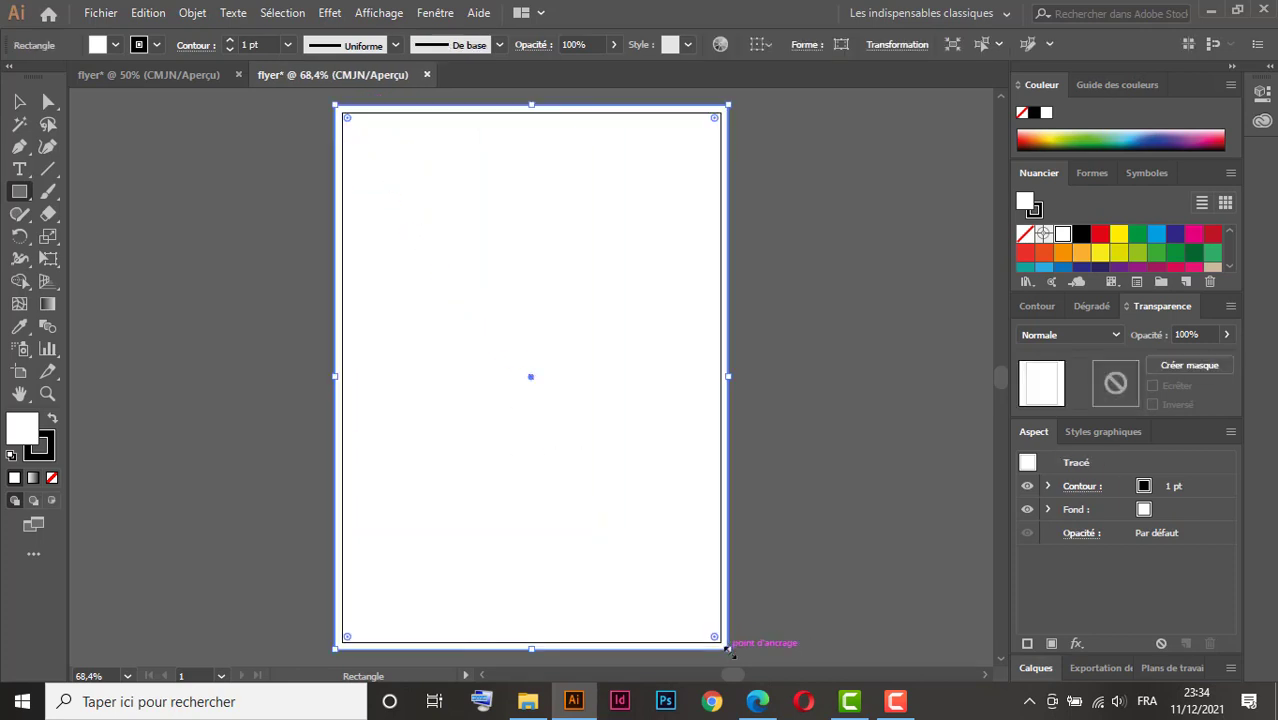
click(49, 454)
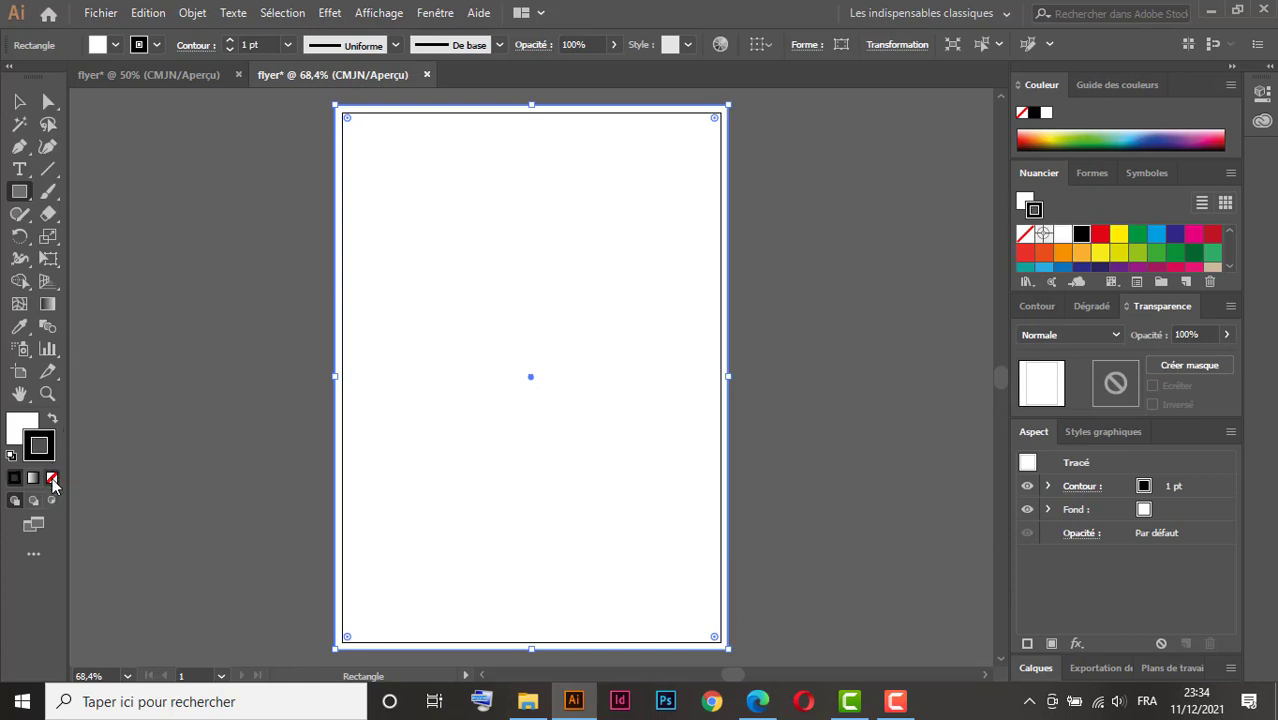
click(52, 479)
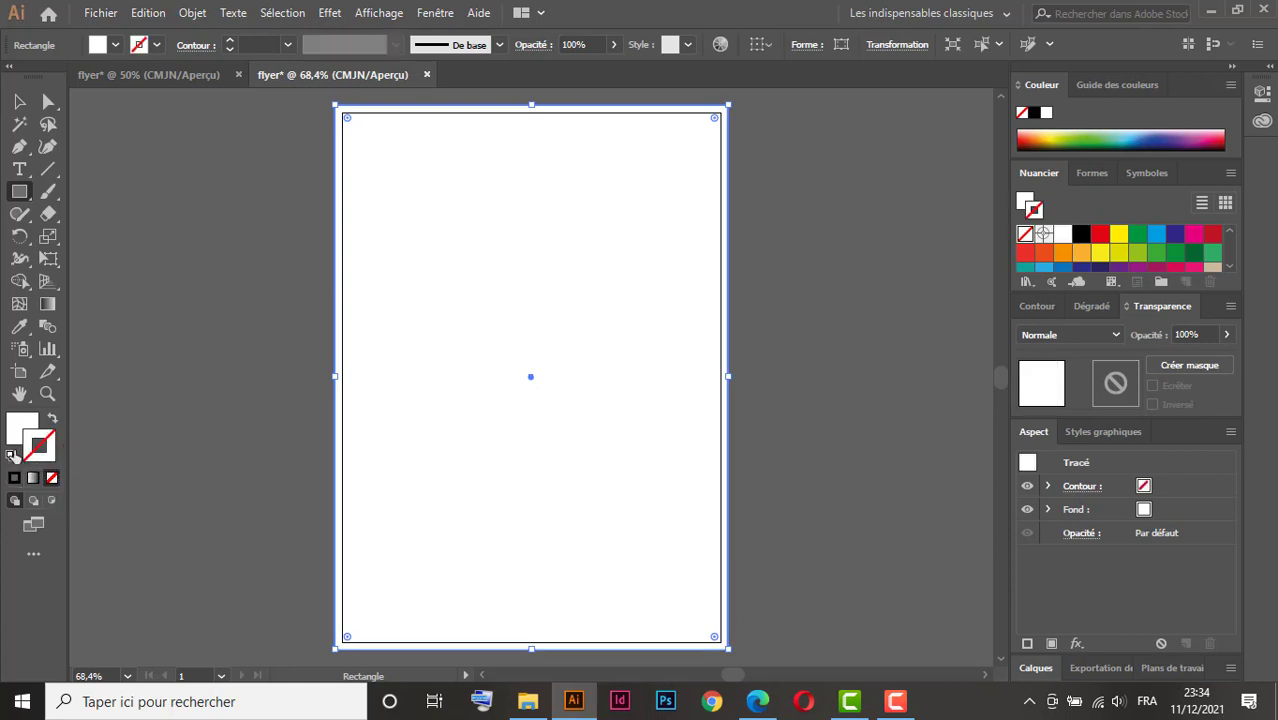
click(16, 428)
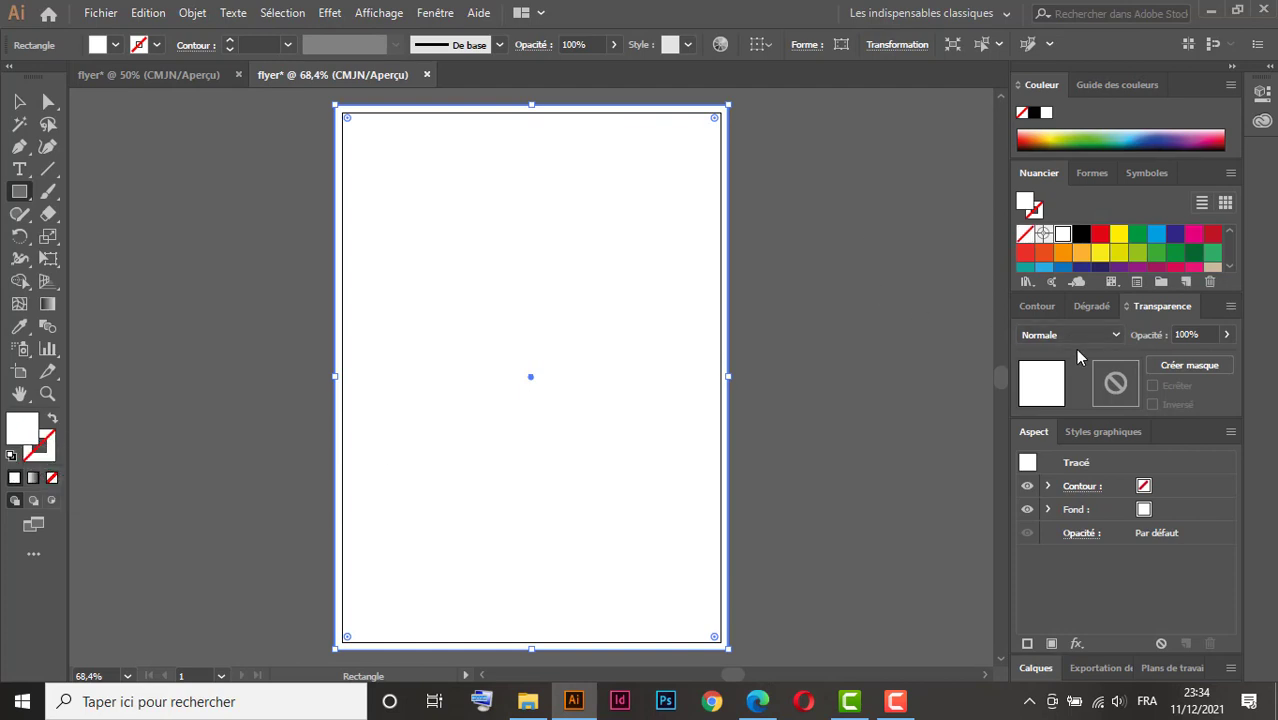
click(1156, 235)
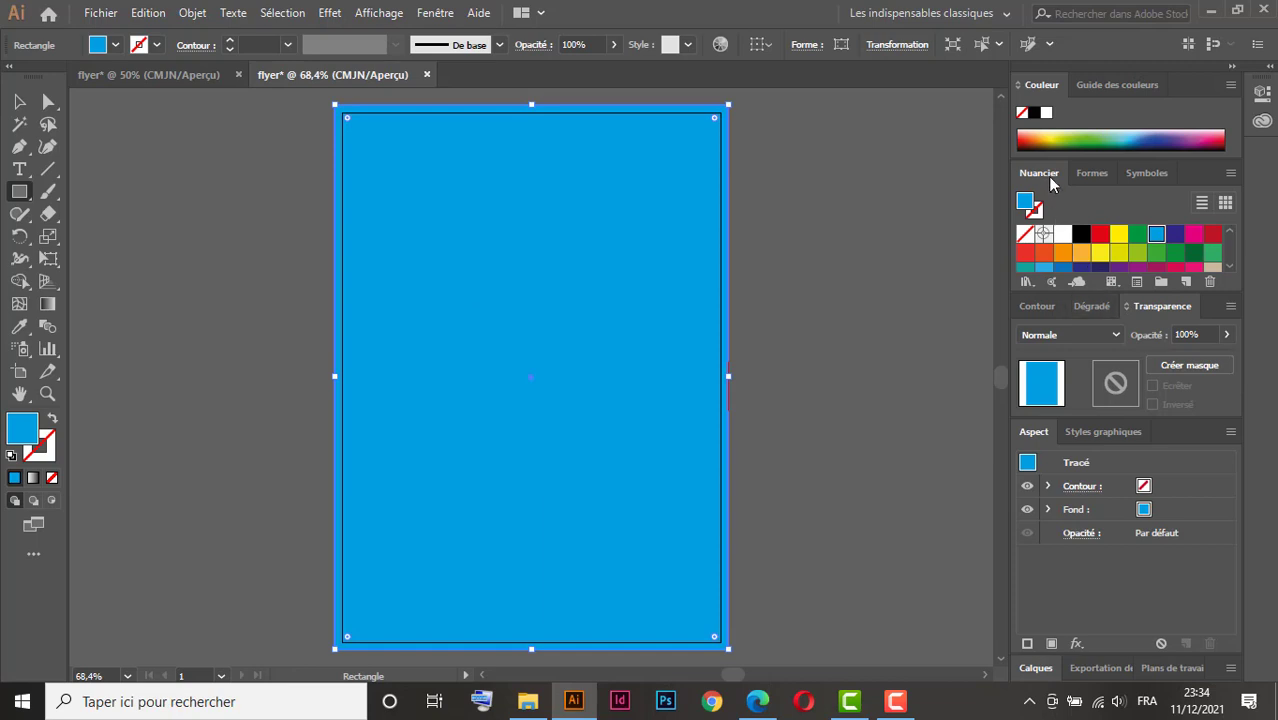
Detach the colour swatches from the dock and float them beside the artboard's lower part.
drag(1049, 181, 791, 468)
drag(868, 568, 870, 633)
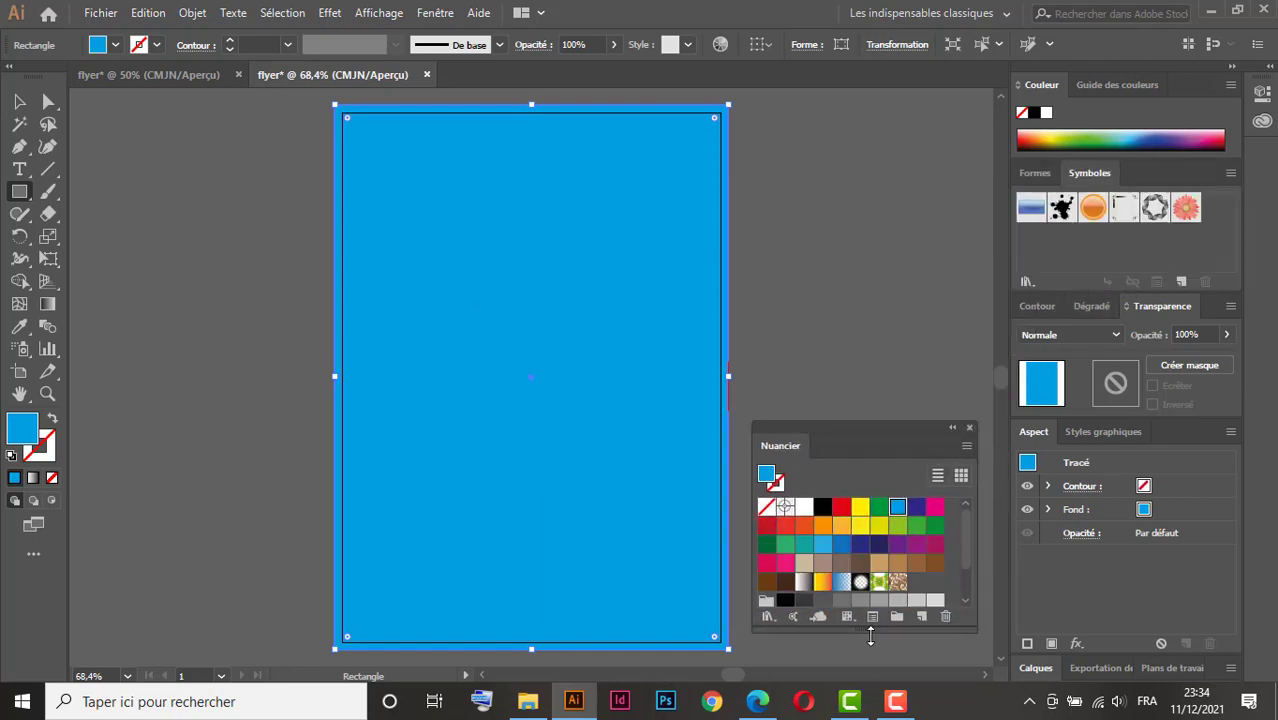
drag(876, 437, 886, 396)
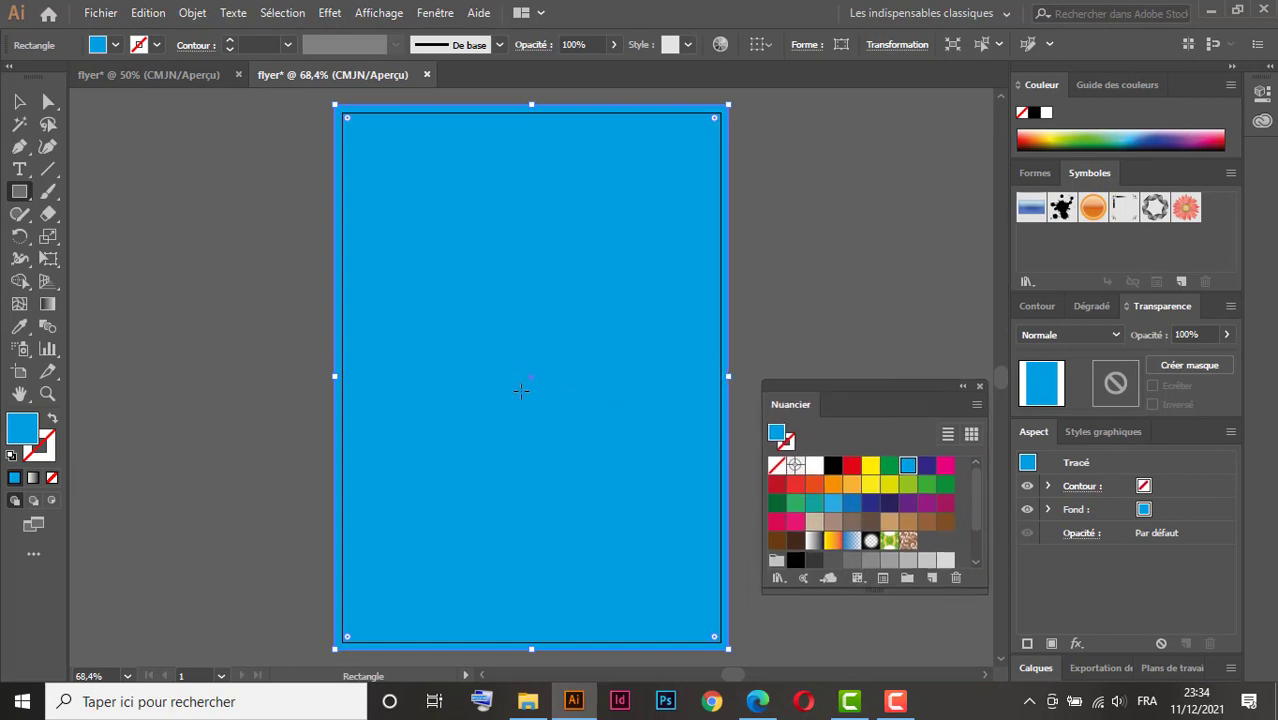
click(19, 102)
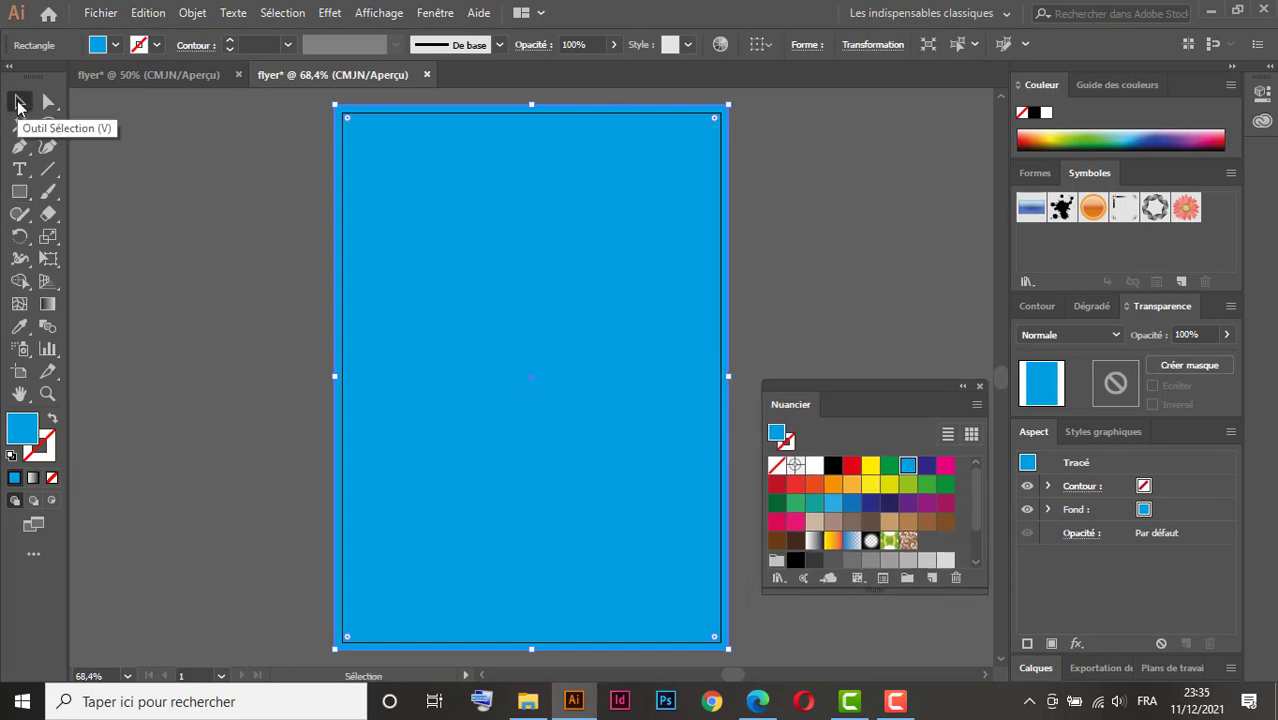
drag(869, 386, 863, 426)
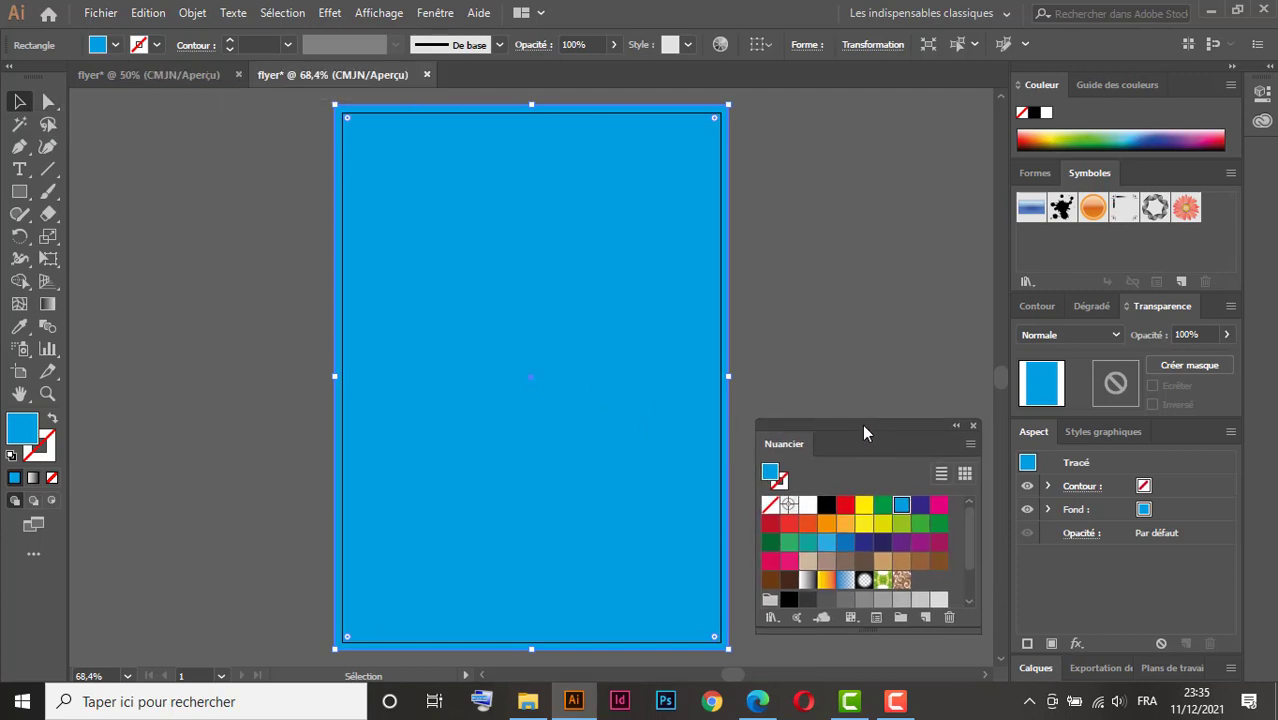
Show the CMYK colour sliders in a floating palette and set the rectangle's fill to 35% cyan.
drag(1041, 85, 762, 130)
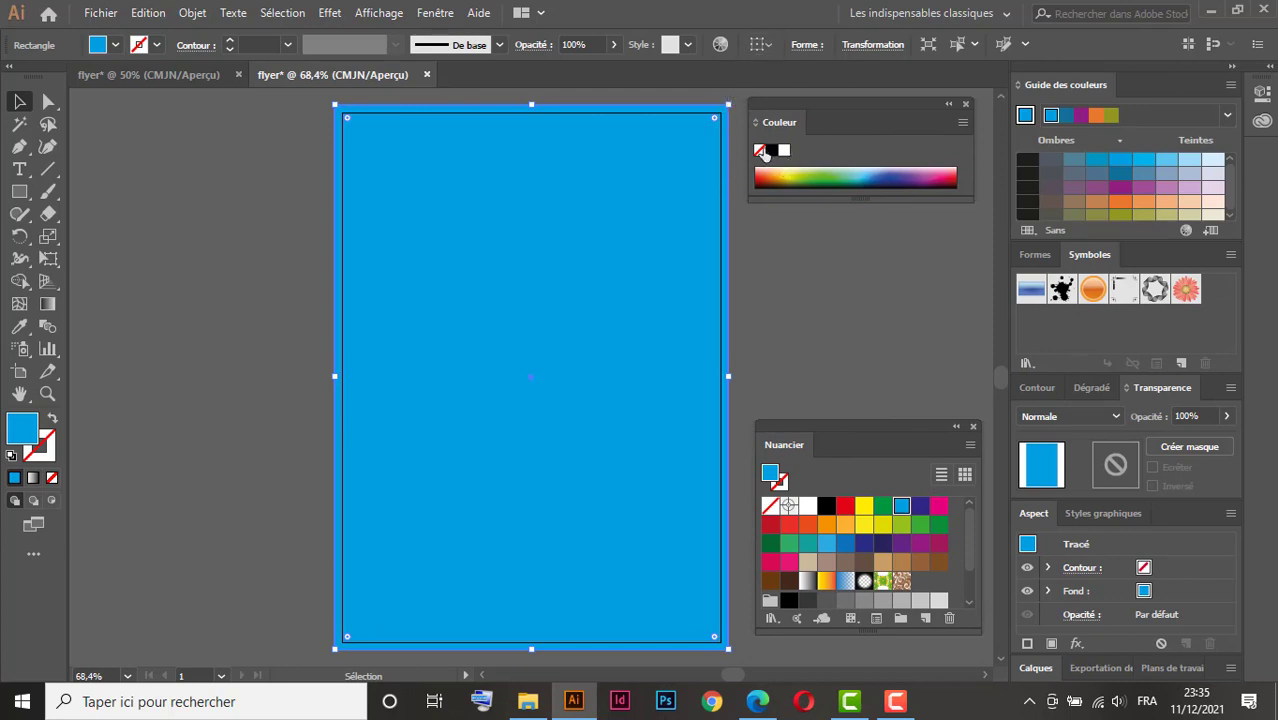
click(963, 123)
click(1070, 127)
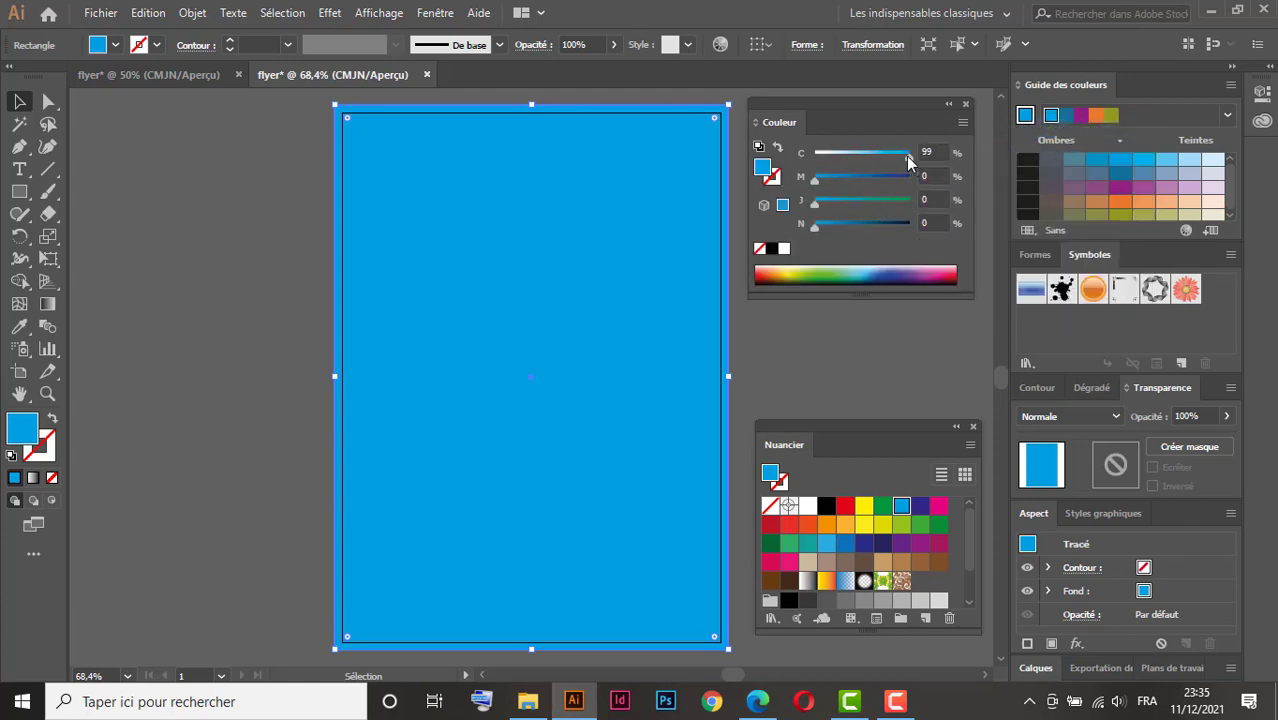
drag(910, 159, 843, 167)
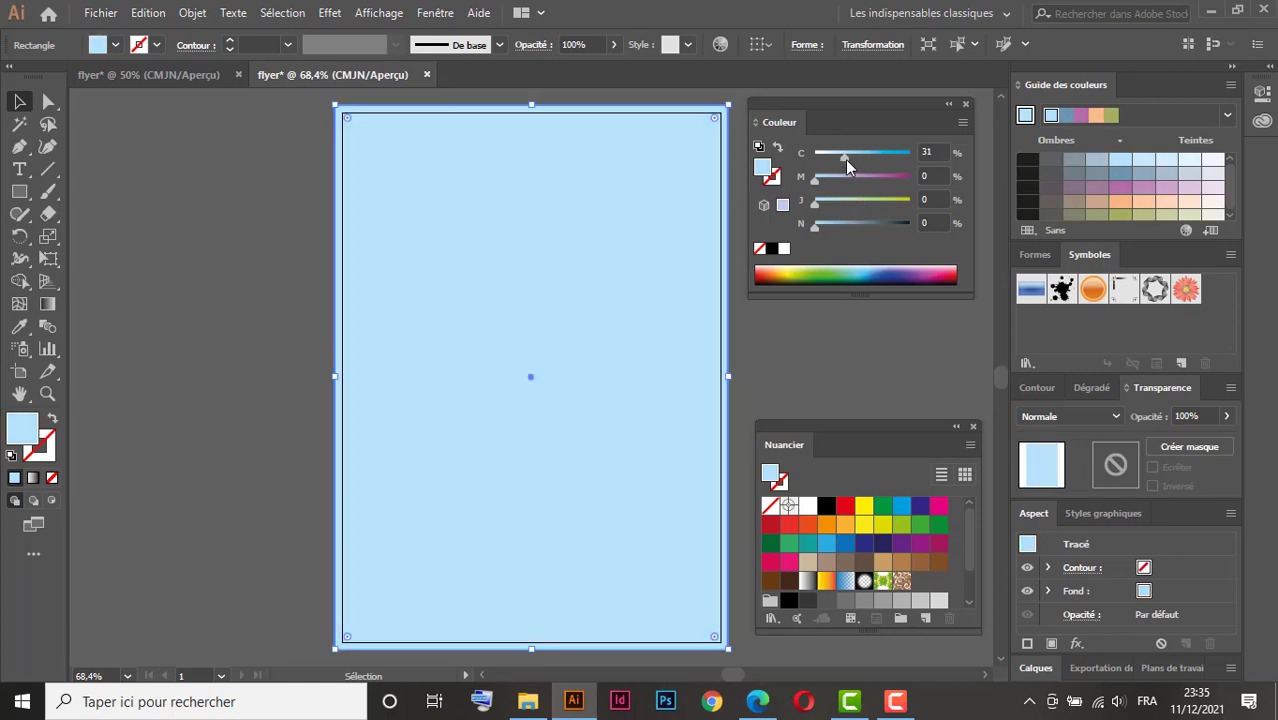
click(930, 152)
text(35)
click(930, 175)
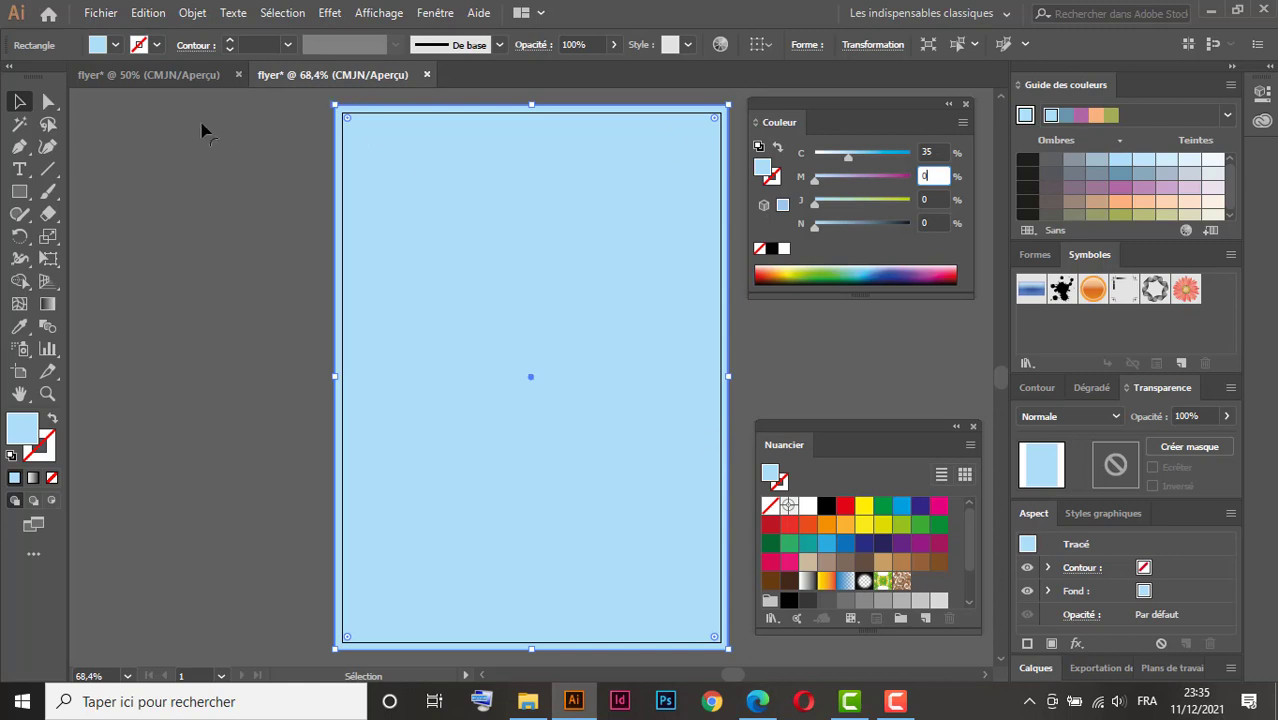
Dock the colour palette again and reset the Les indispensables classiques workspace to its default layout.
click(20, 103)
drag(875, 102, 1151, 85)
drag(910, 424, 899, 332)
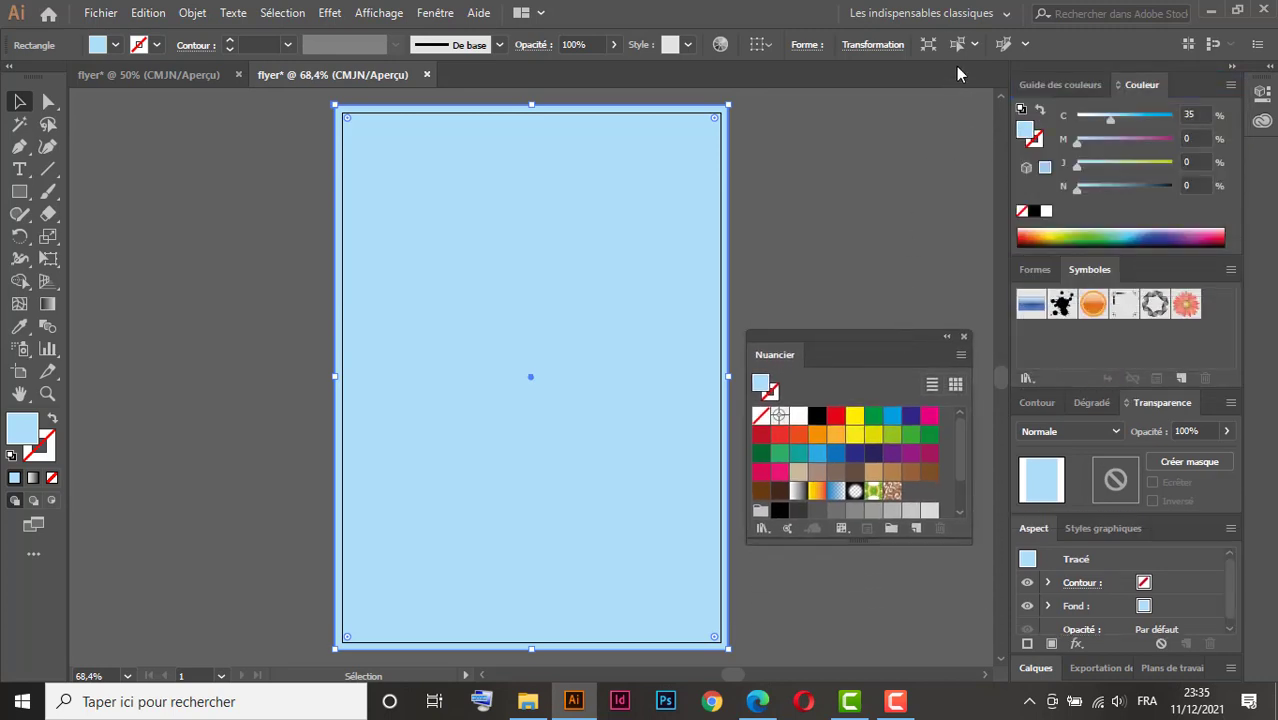
click(970, 14)
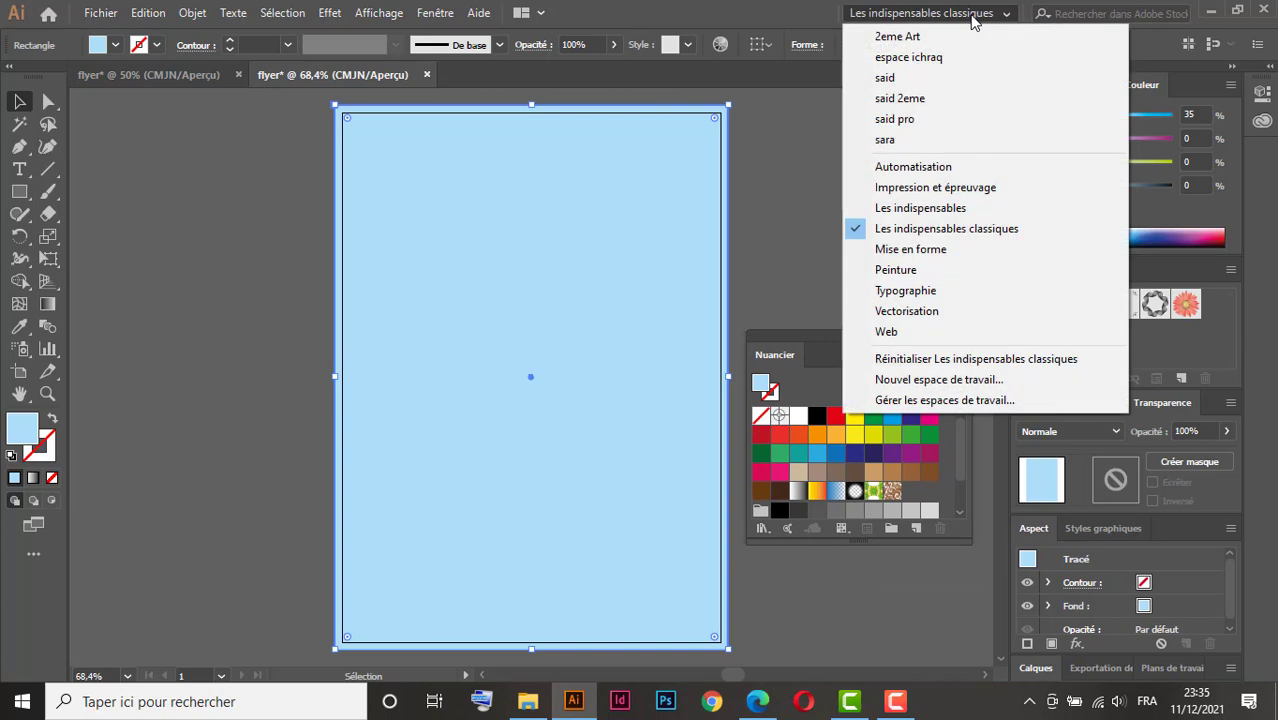
click(1019, 362)
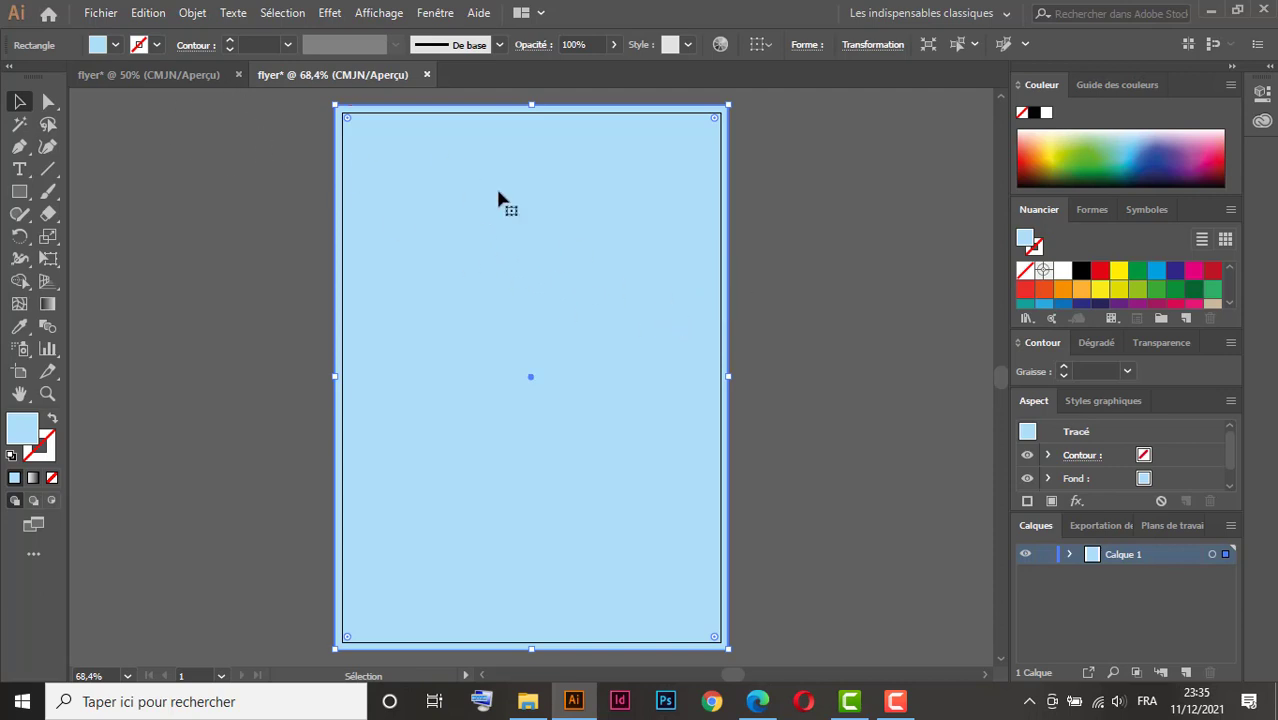
Lock the selected light blue background rectangle.
click(192, 14)
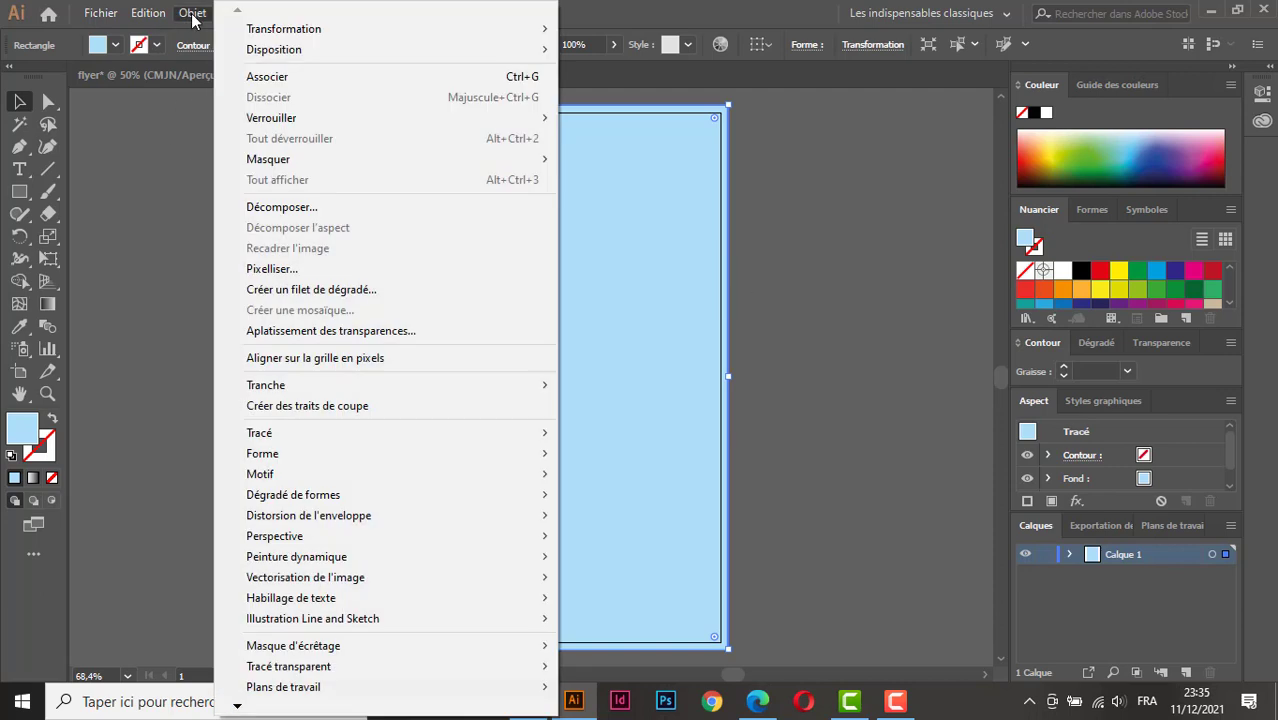
mouse_move(300, 117)
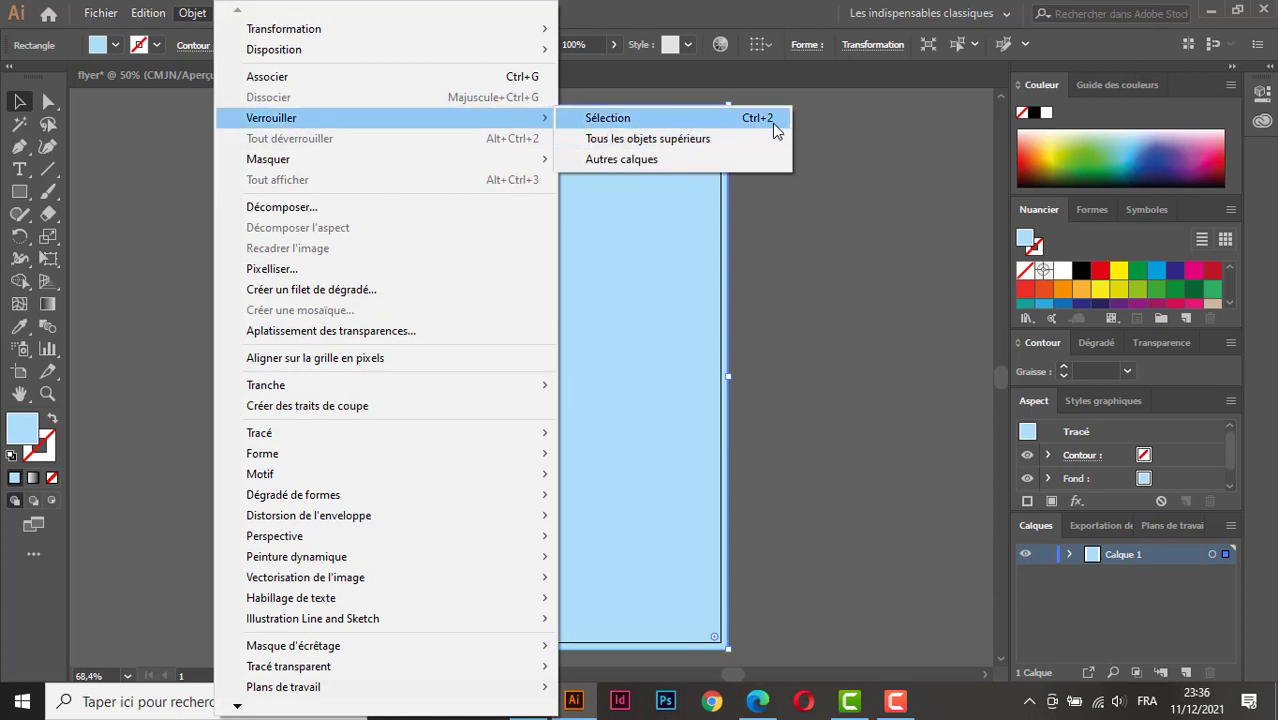
click(678, 121)
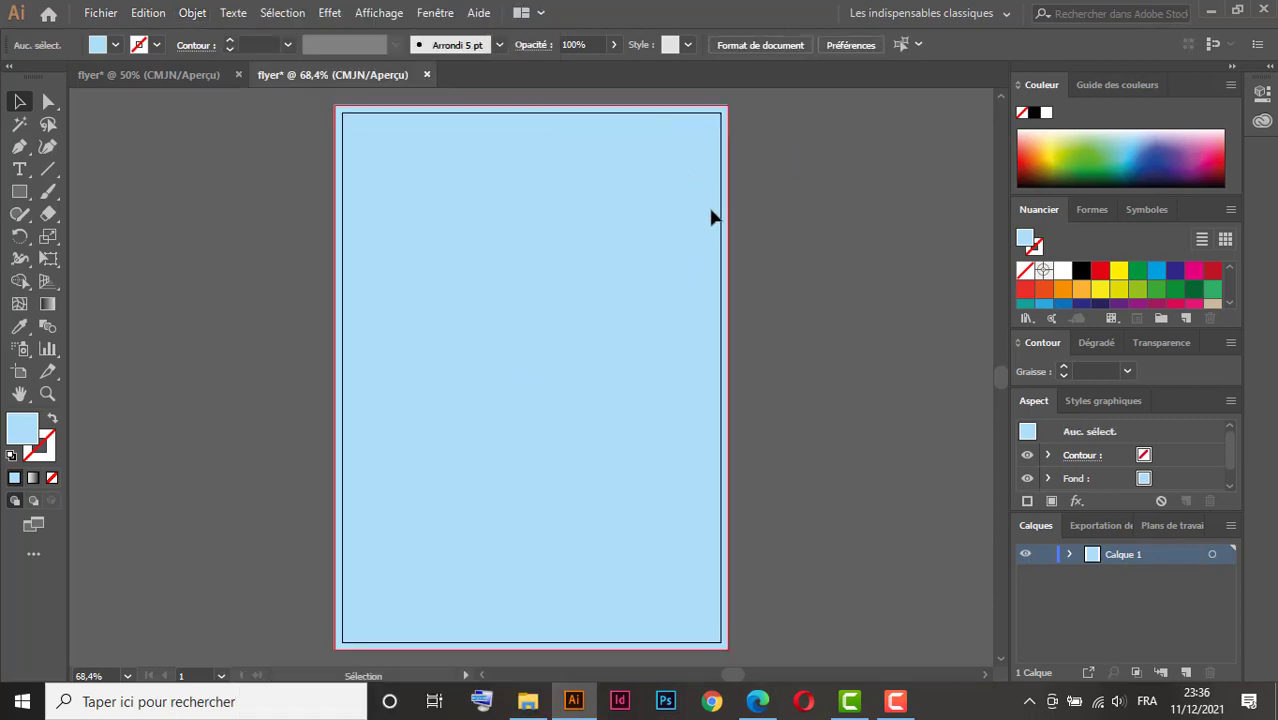
Import the ordinateur_portable image unlinked and place it enlarged across the middle of the flyer, nearly the artboard's width.
click(102, 13)
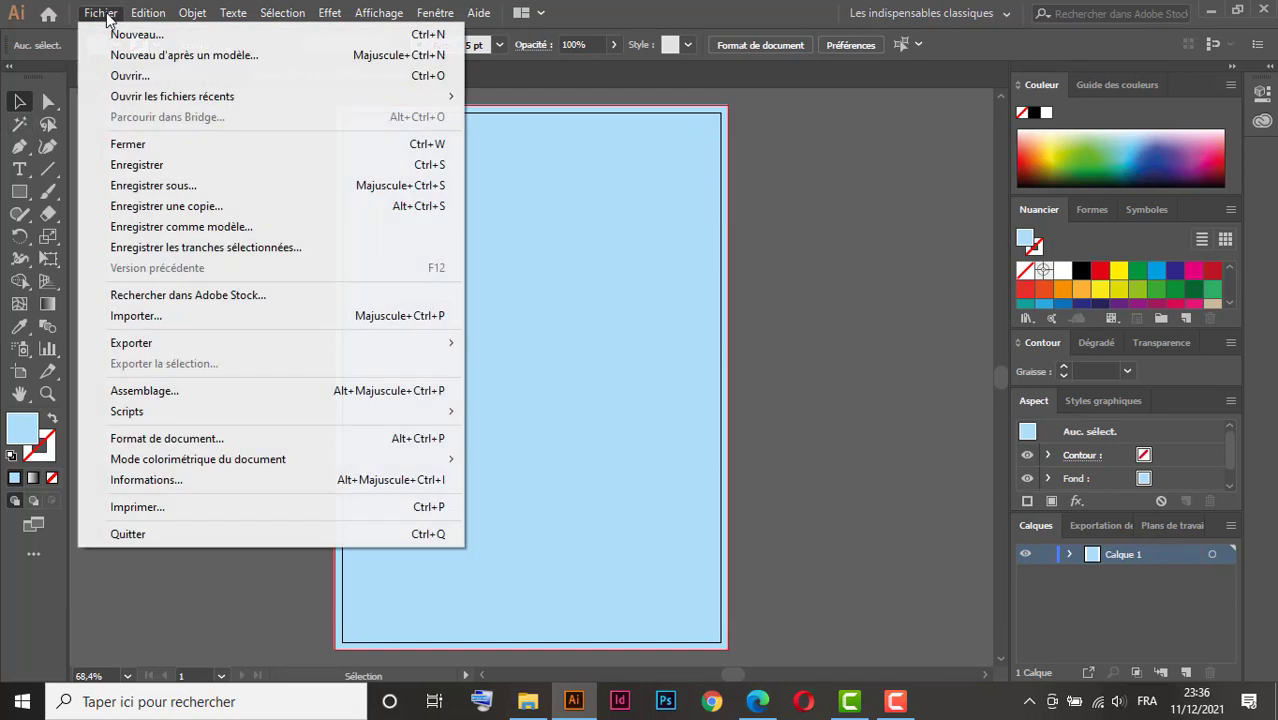
click(158, 318)
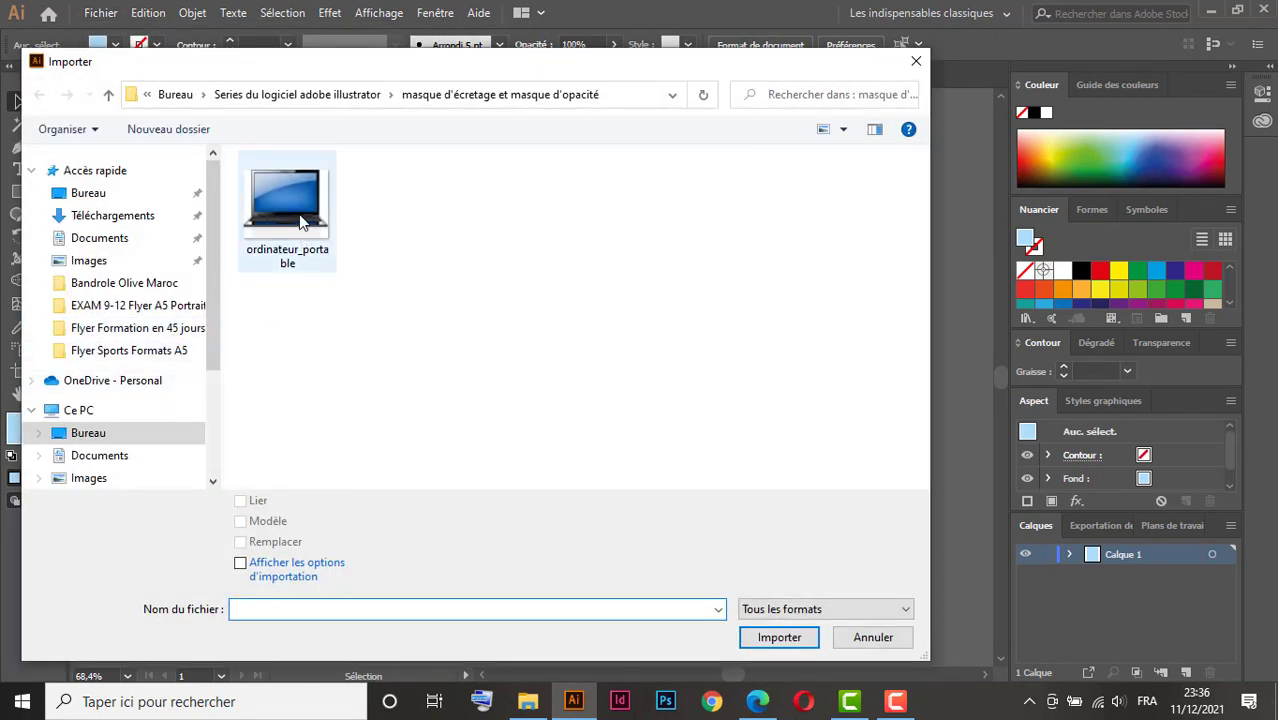
click(300, 221)
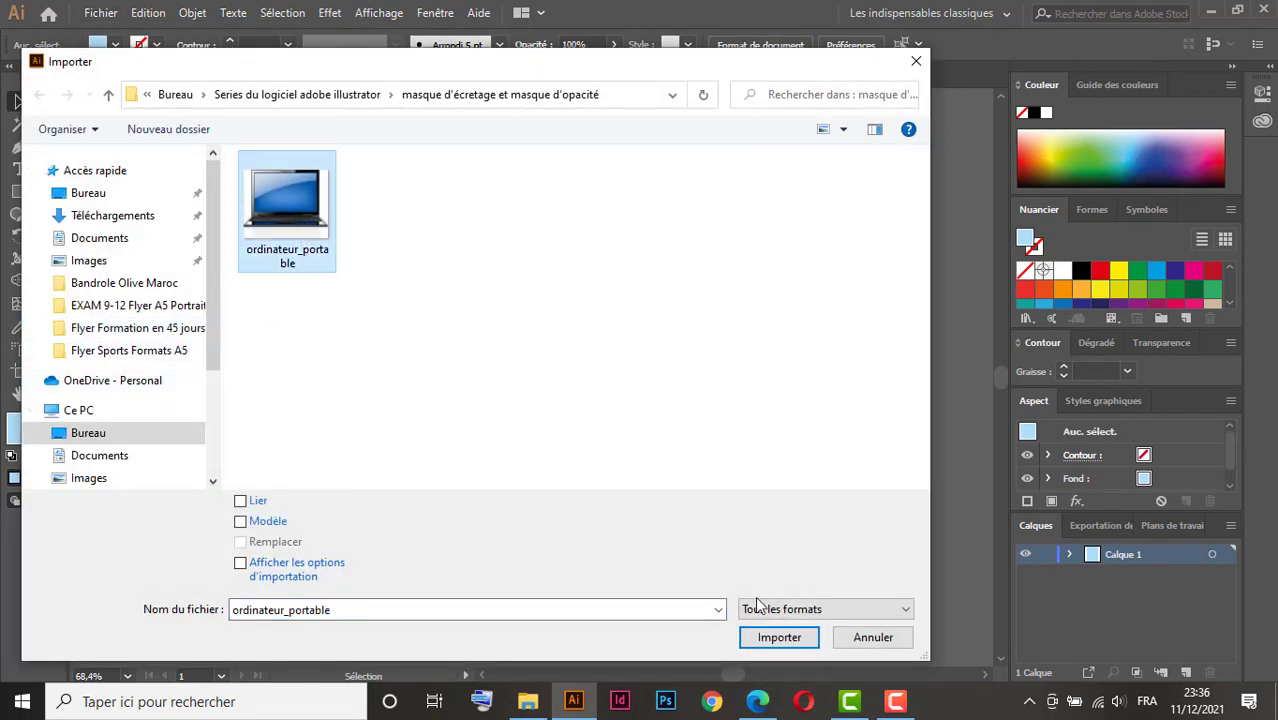
click(779, 641)
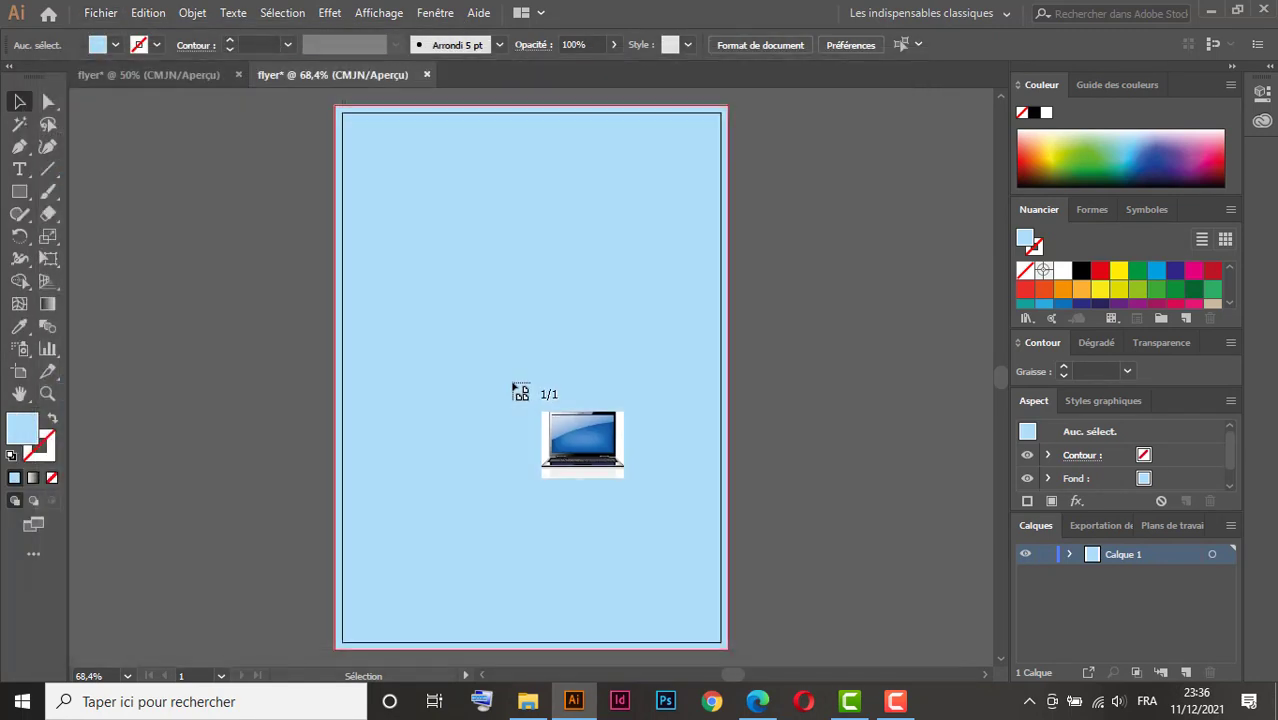
drag(408, 312, 685, 580)
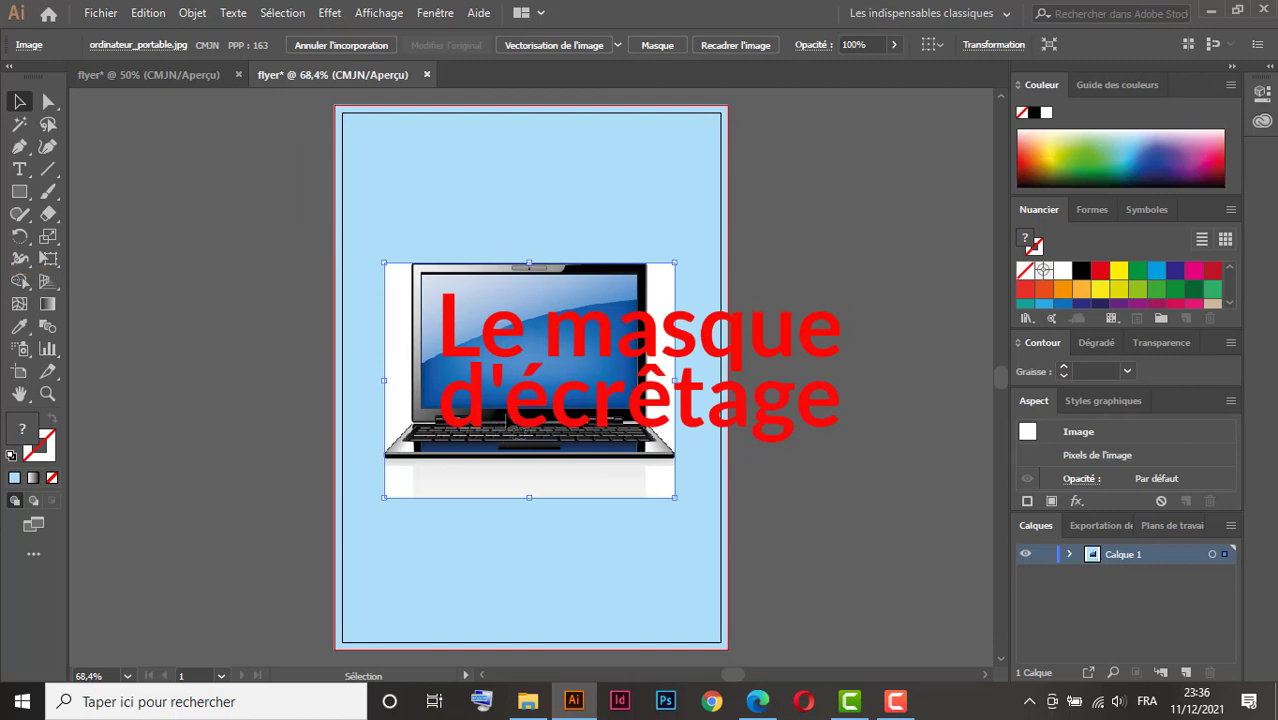
Set up the Pen tool with no fill and a yellow outline for tracing the laptop image.
ctrl+click(530, 409)
ctrl+click(519, 396)
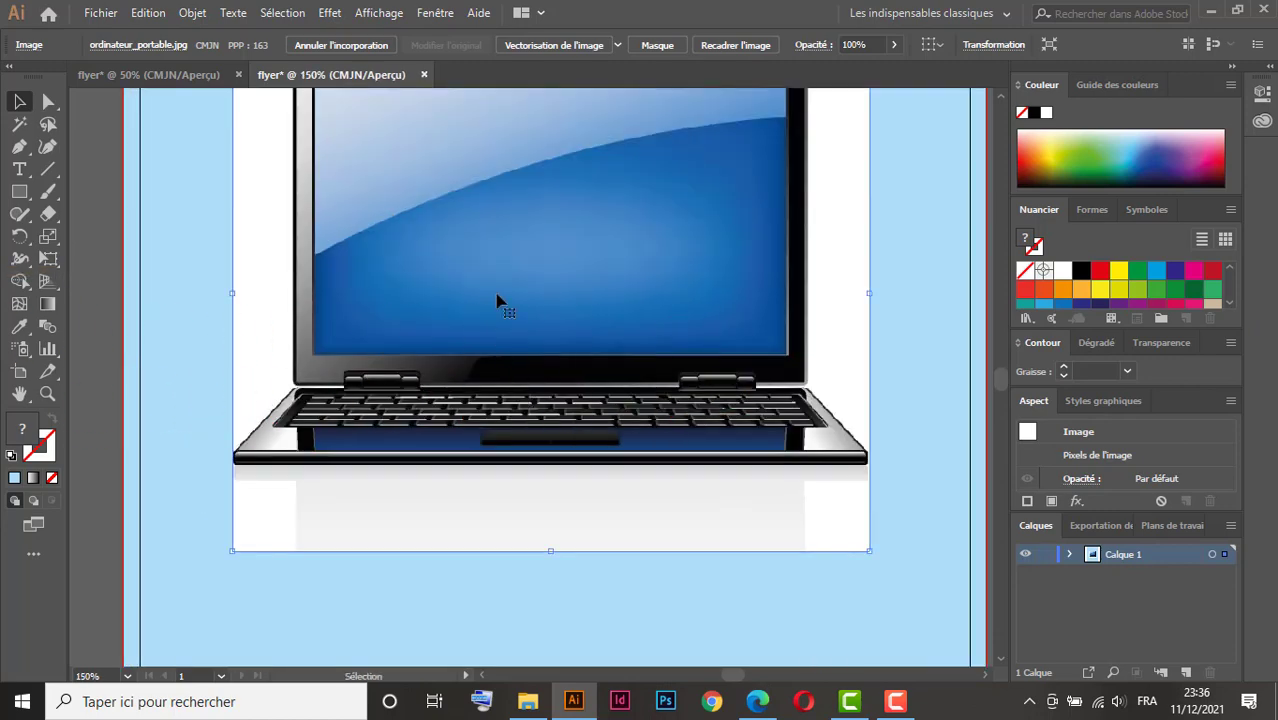
drag(485, 261, 517, 434)
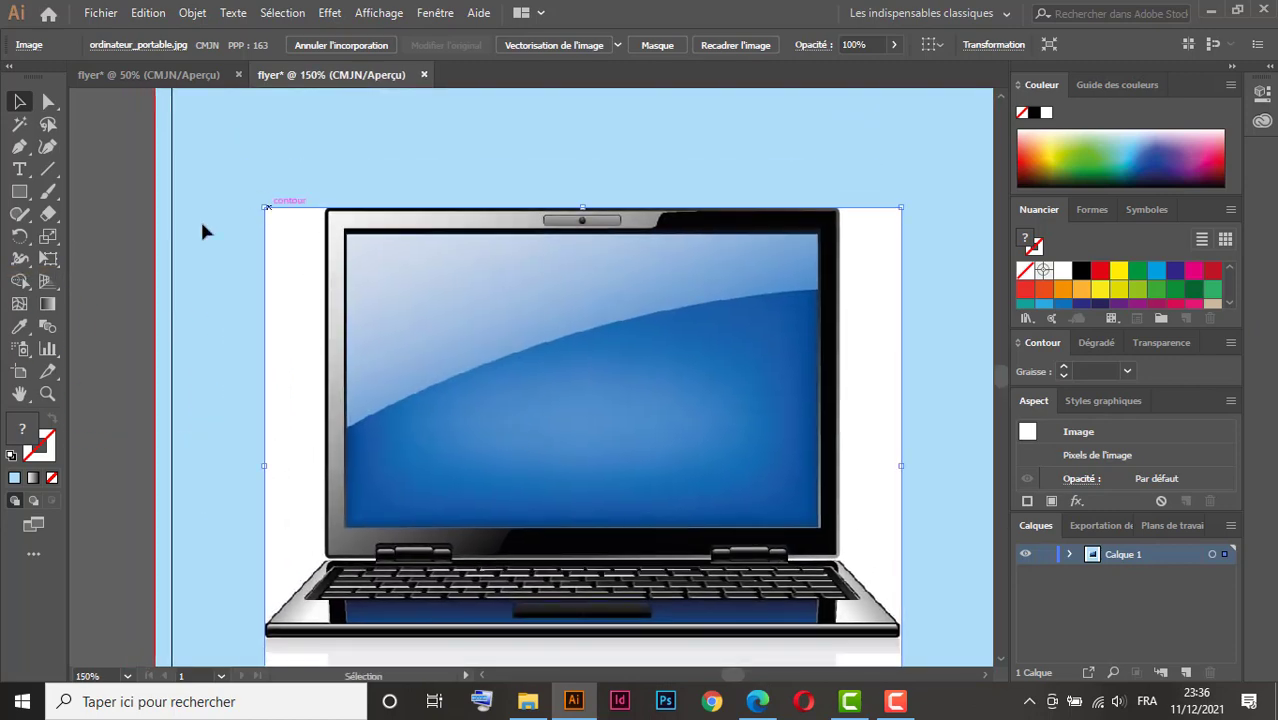
click(19, 146)
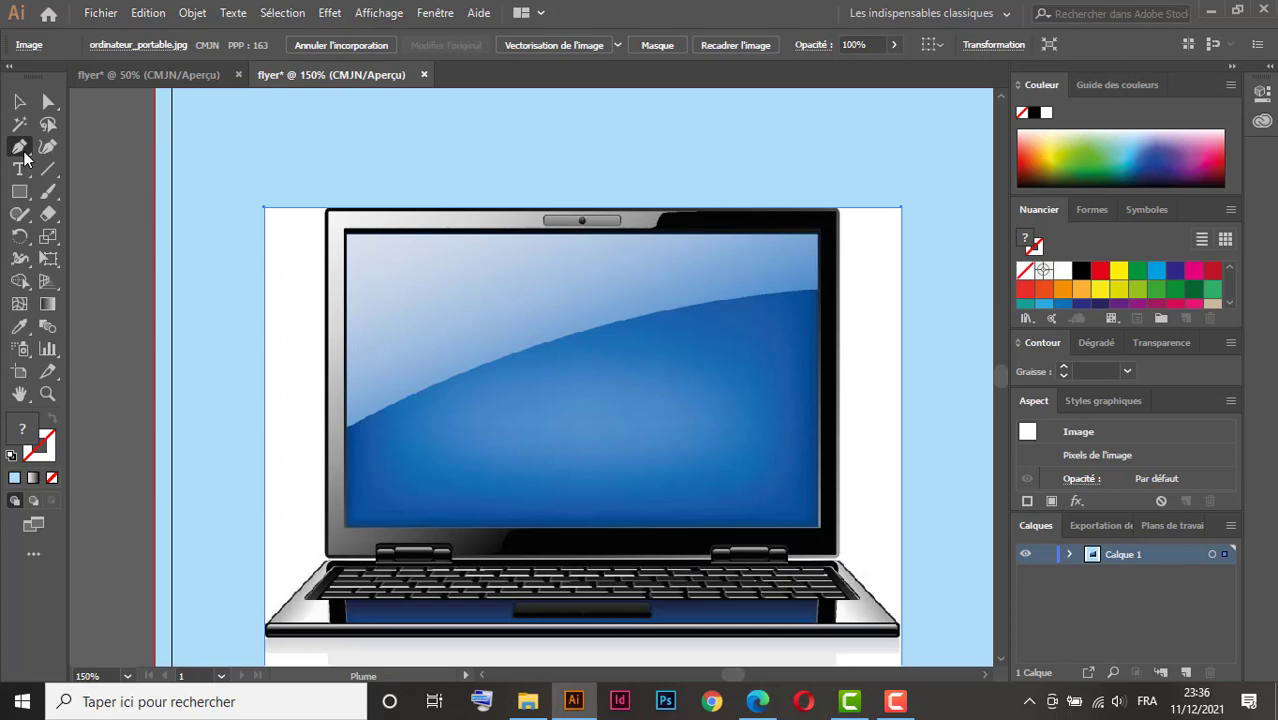
click(11, 455)
click(51, 479)
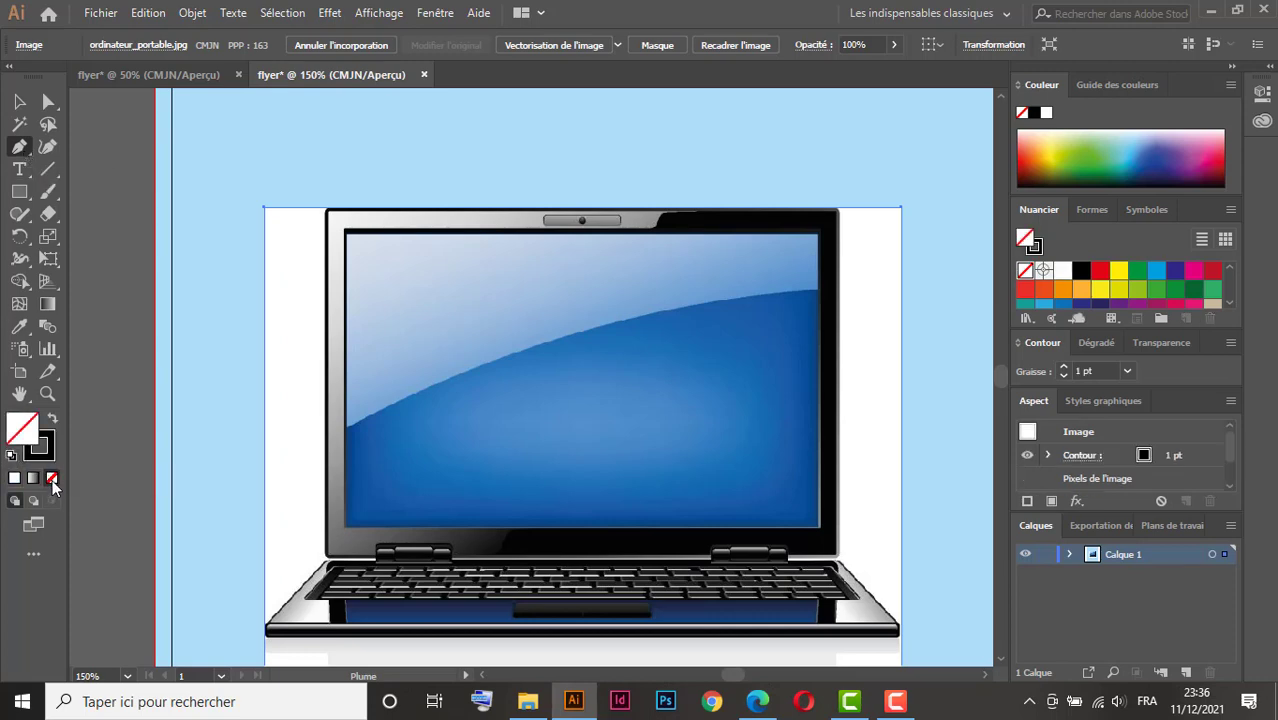
click(45, 452)
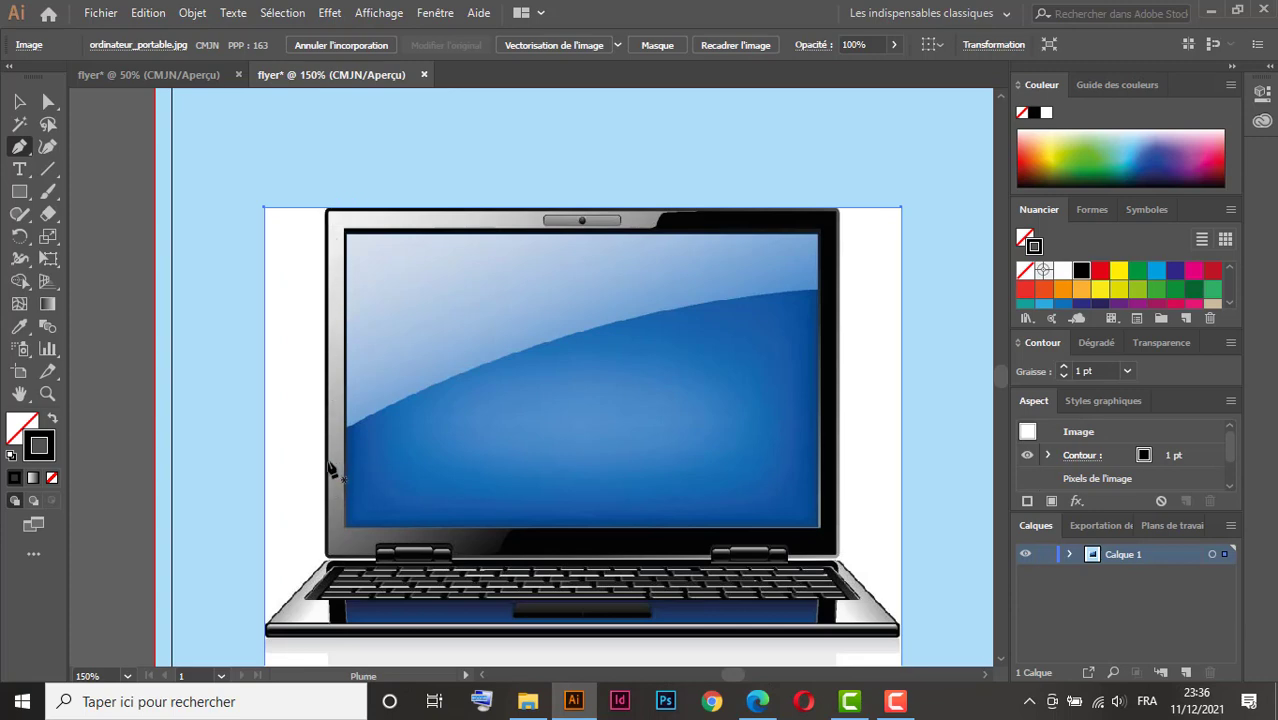
click(1117, 274)
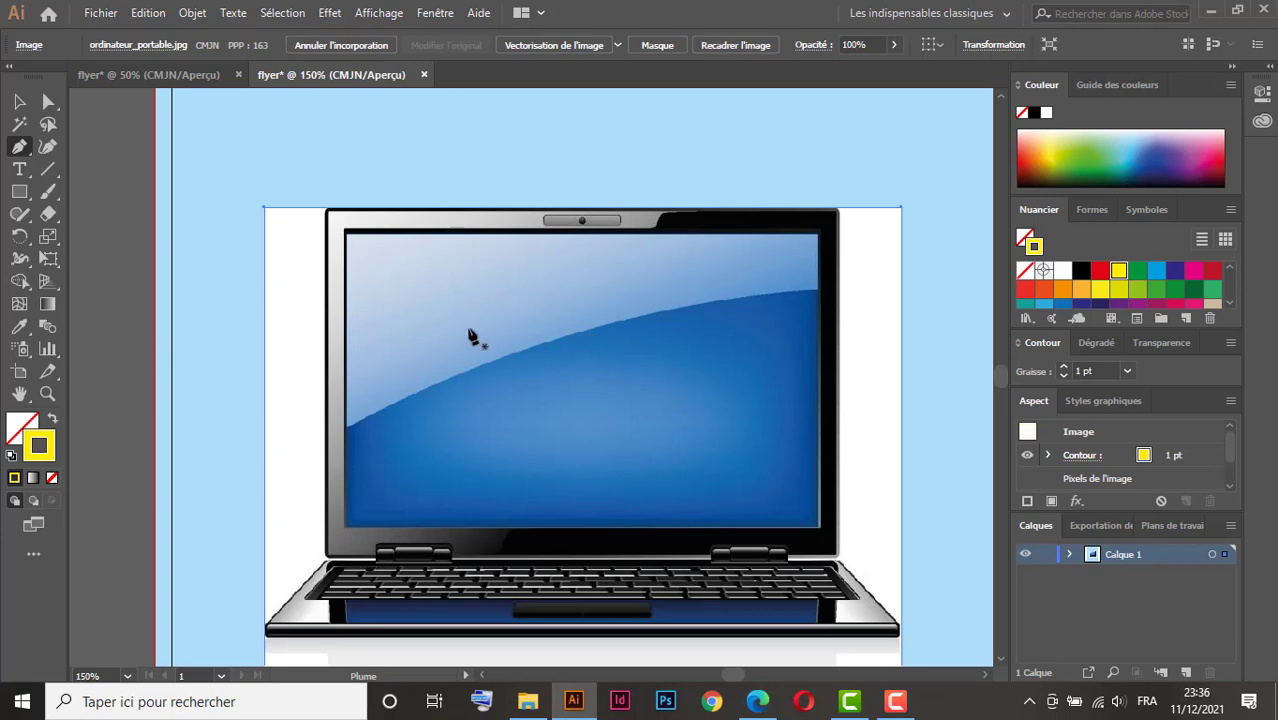
Start a Pen path at the upper-left corner of the laptop's lid.
ctrl+click(357, 270)
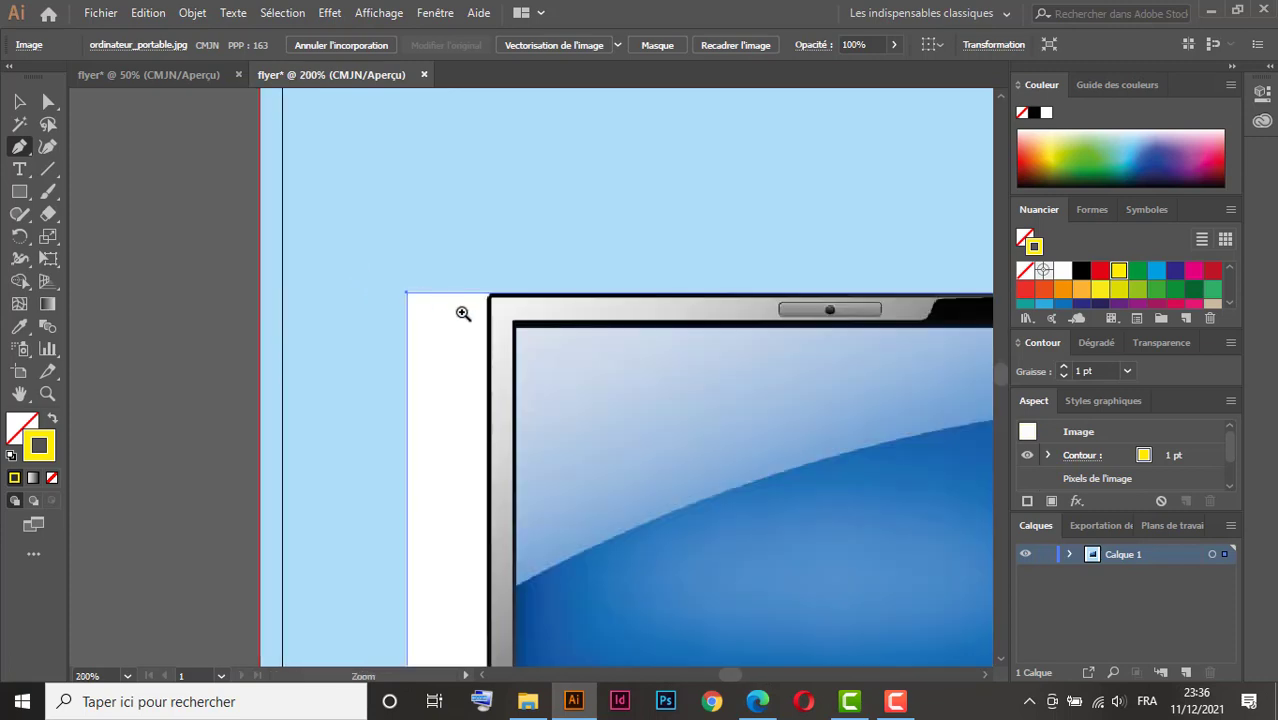
ctrl+click(512, 370)
drag(511, 362, 406, 256)
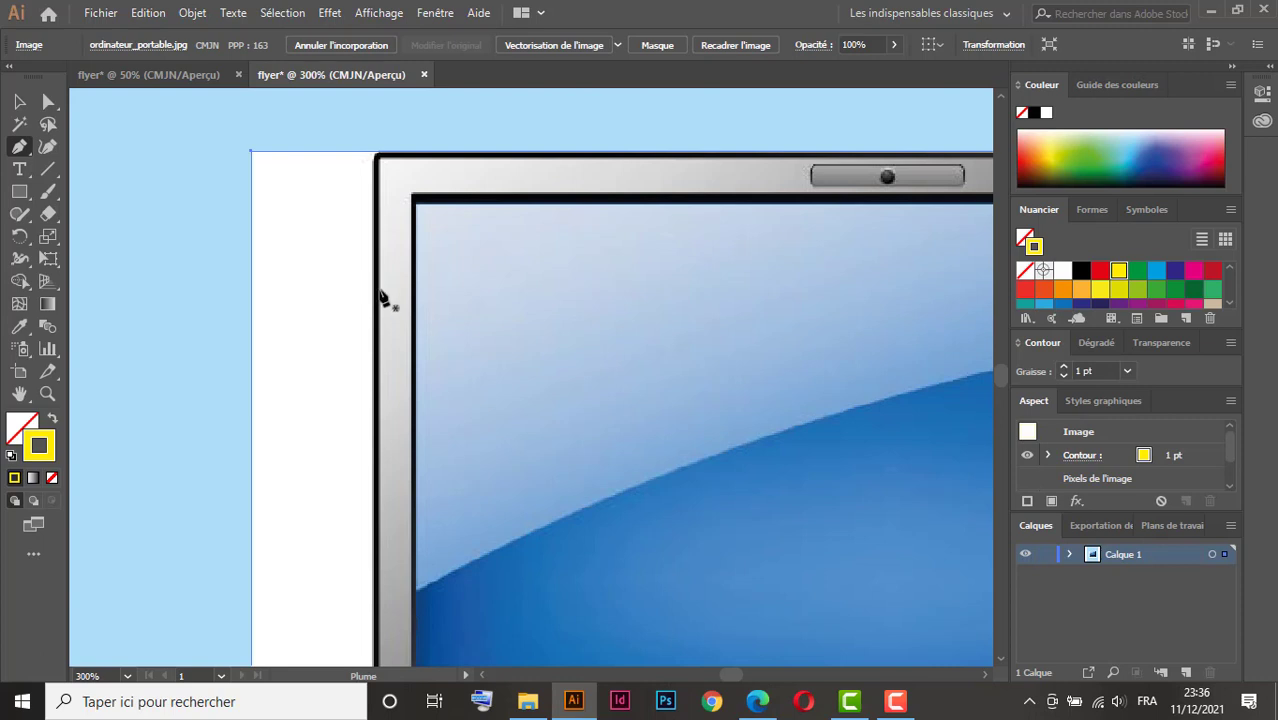
click(390, 351)
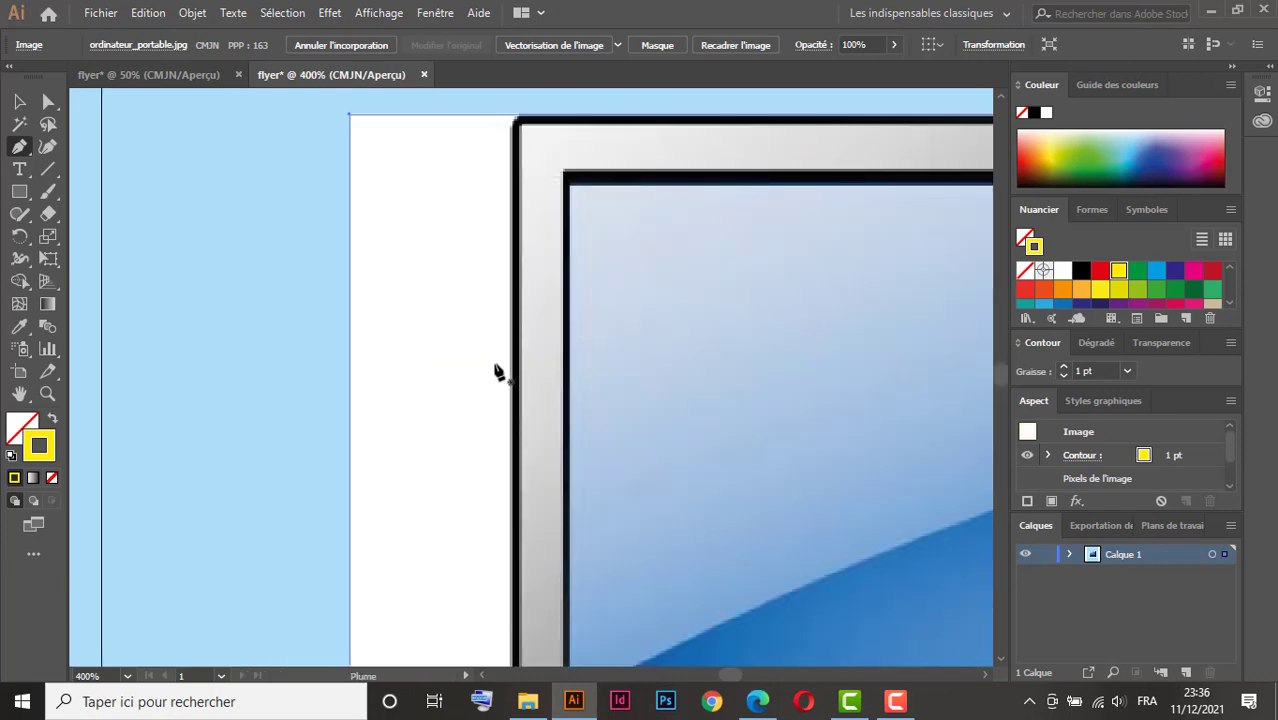
key(ctrl+minus)
key(ctrl+minus)
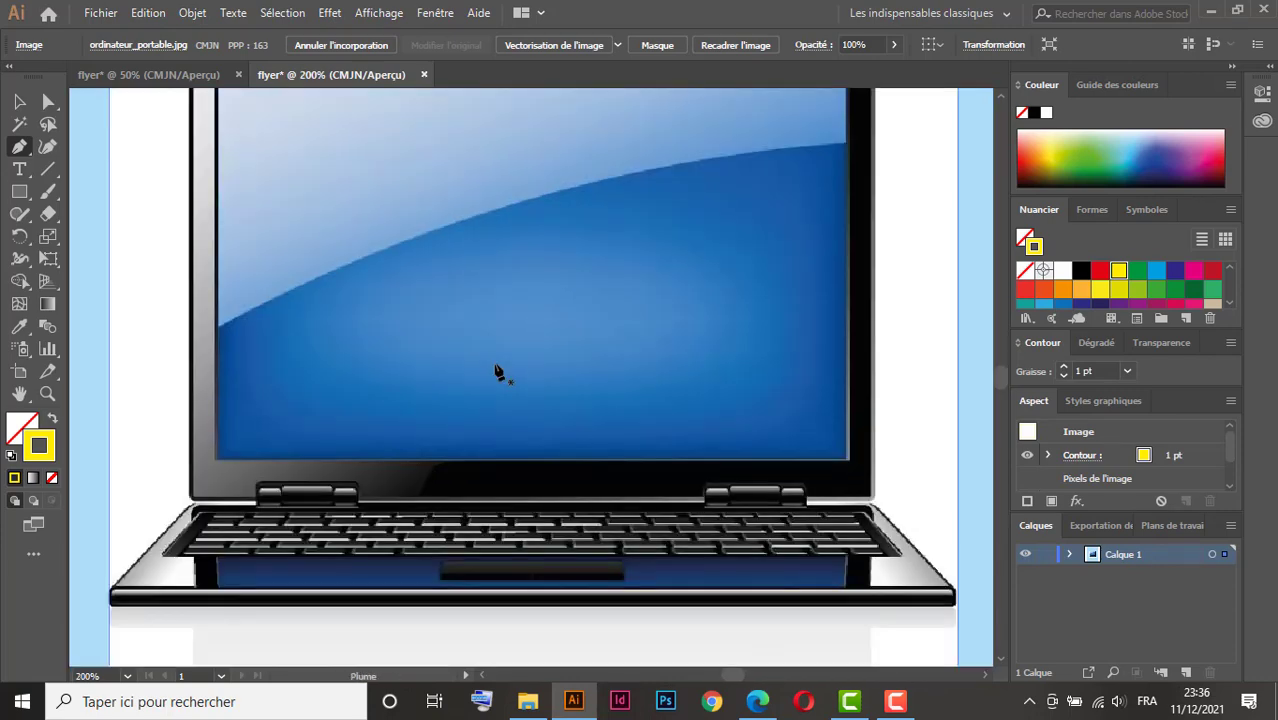
key(ctrl+minus)
drag(463, 304, 532, 457)
click(401, 399)
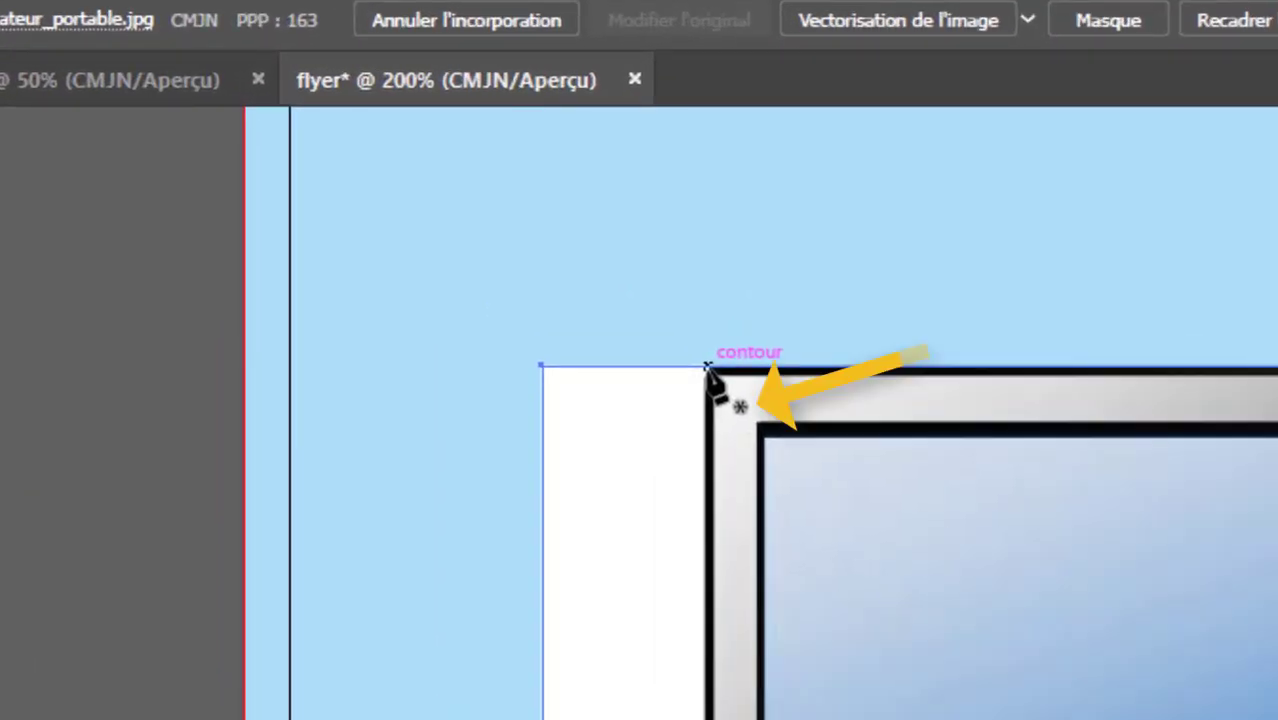
click(707, 366)
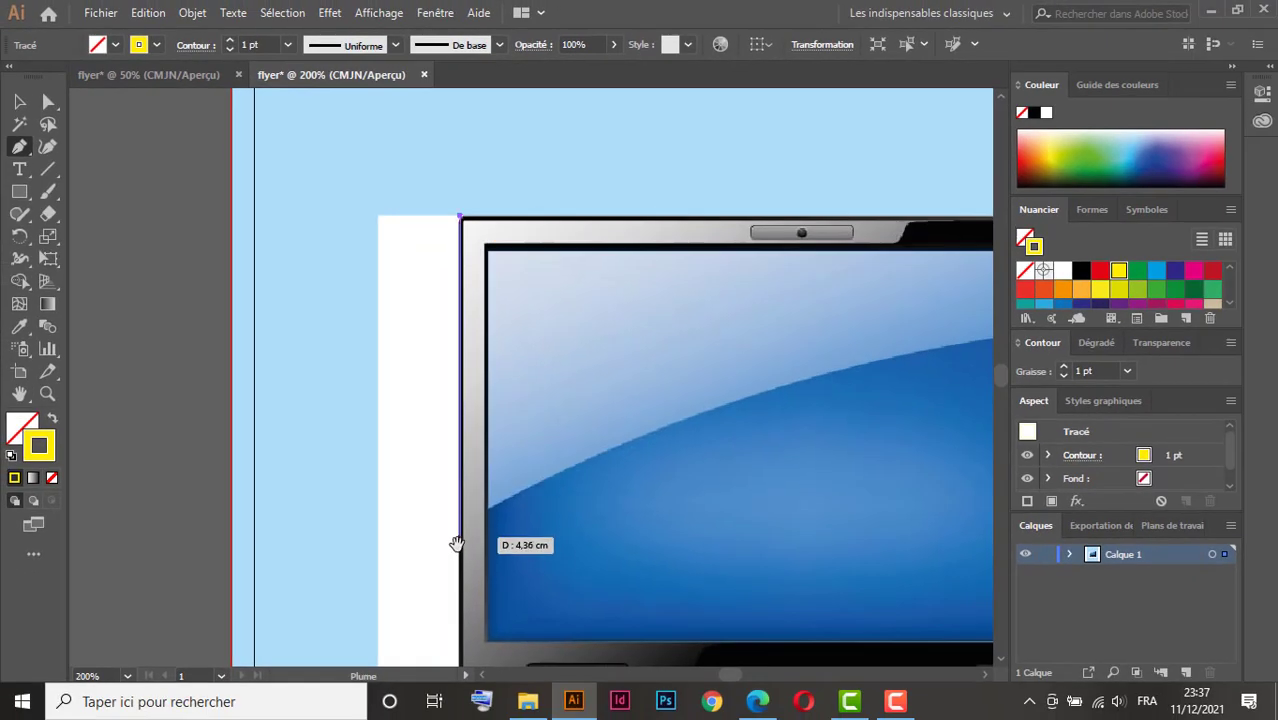
Trace the lid's left edge down to its lower corner and around the narrow white gap beside the left hinge.
scroll(456, 543, down, 4)
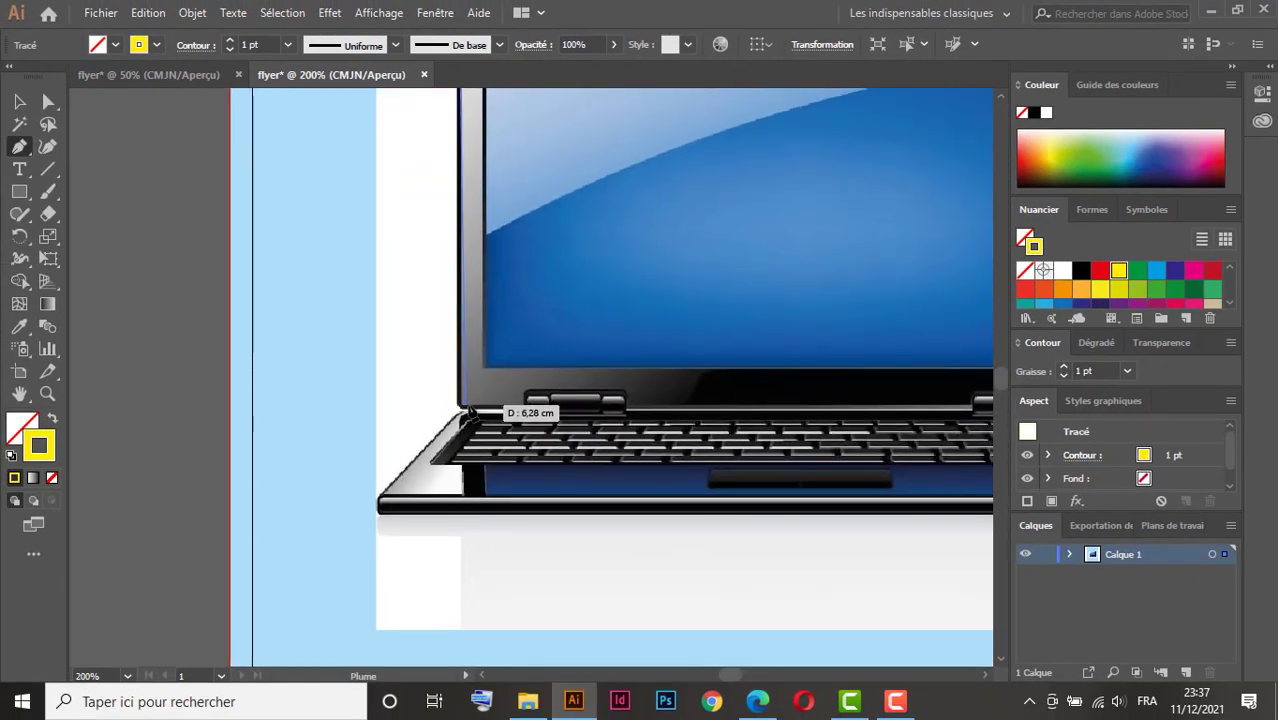
ctrl+click(470, 406)
ctrl+click(536, 412)
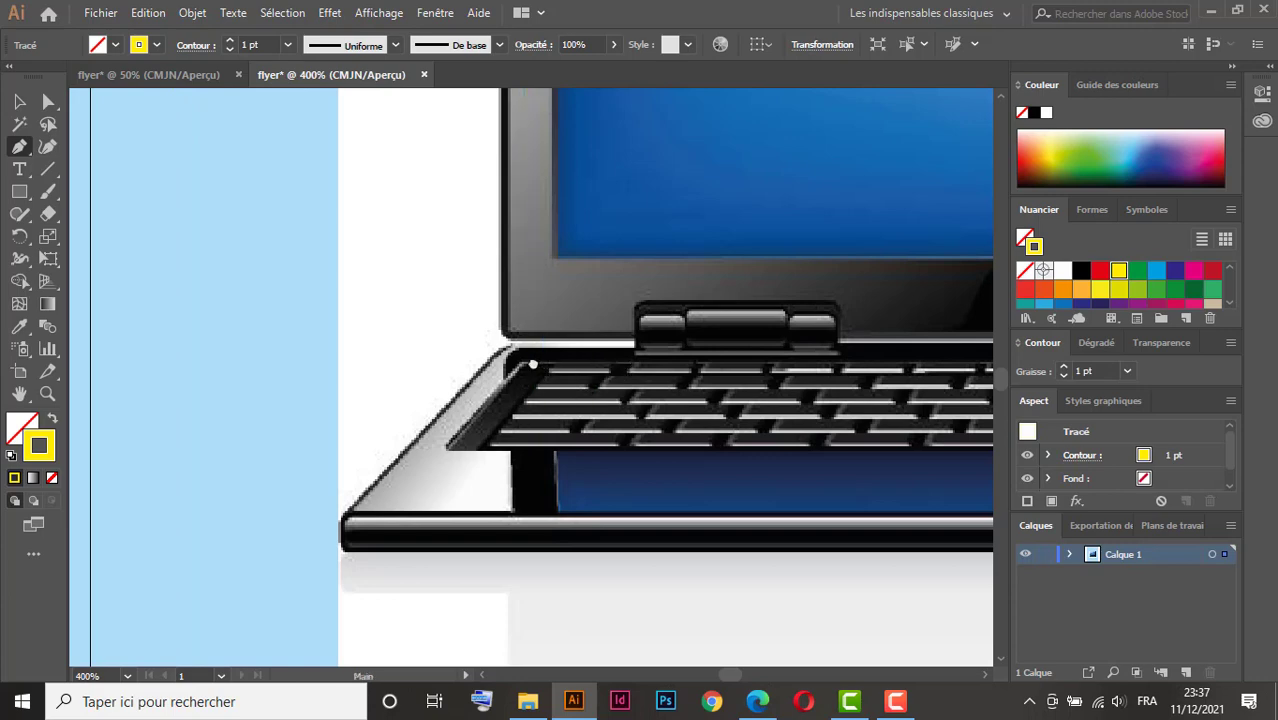
drag(538, 362, 467, 360)
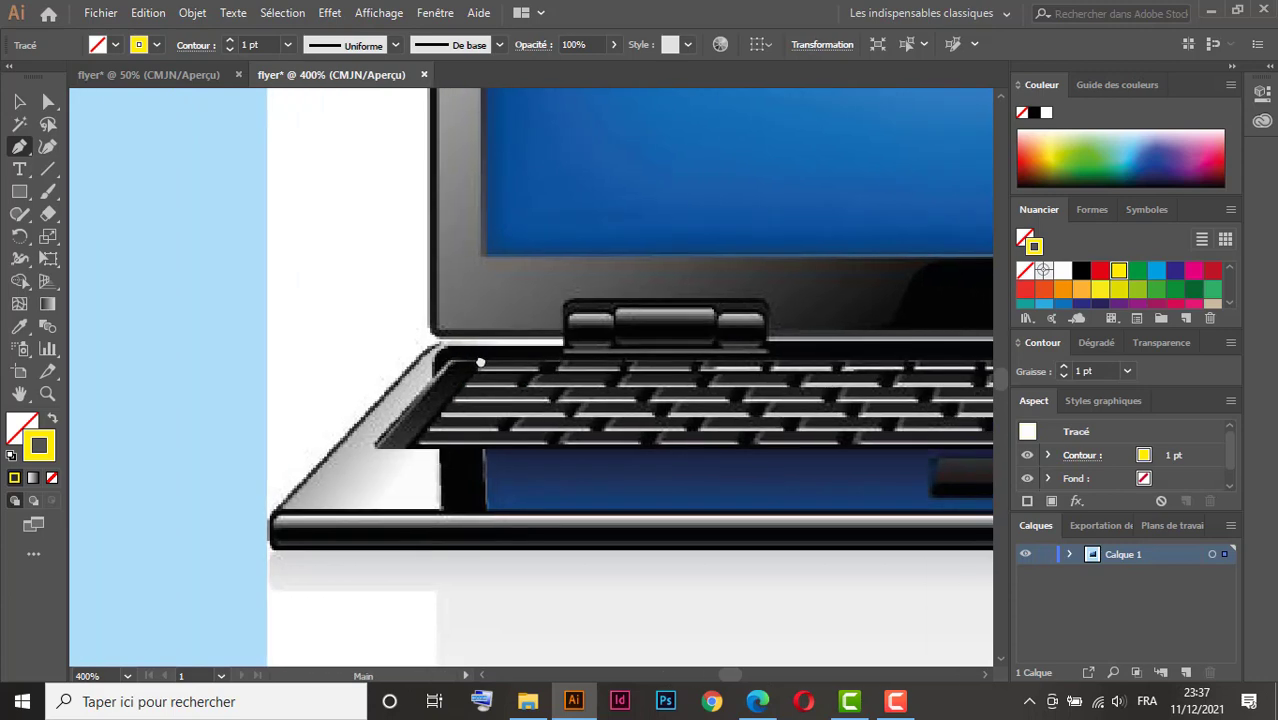
click(433, 334)
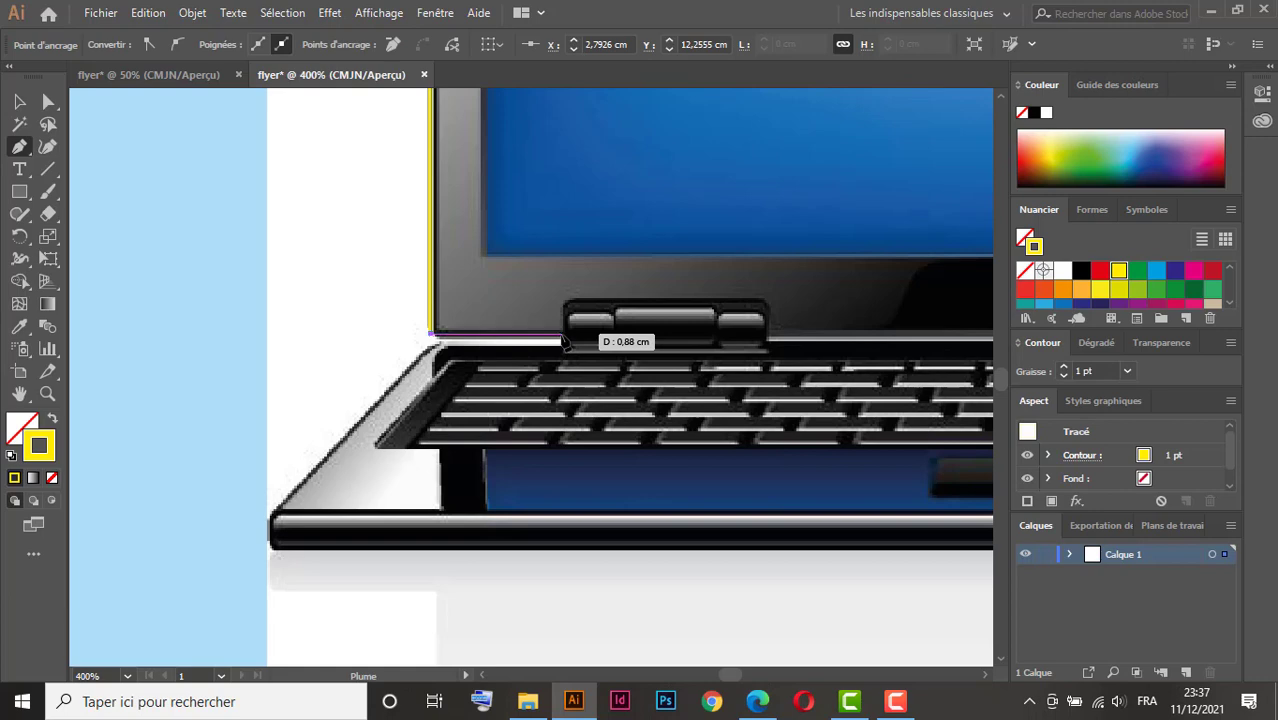
click(561, 335)
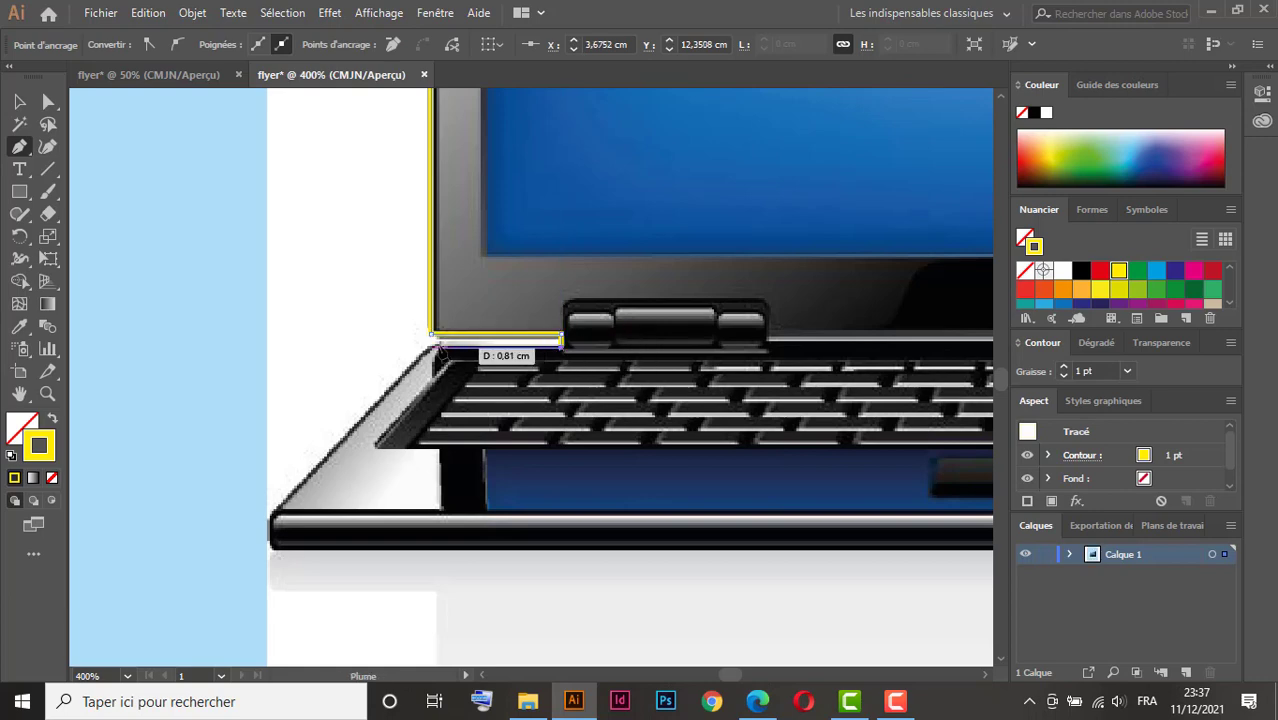
click(433, 340)
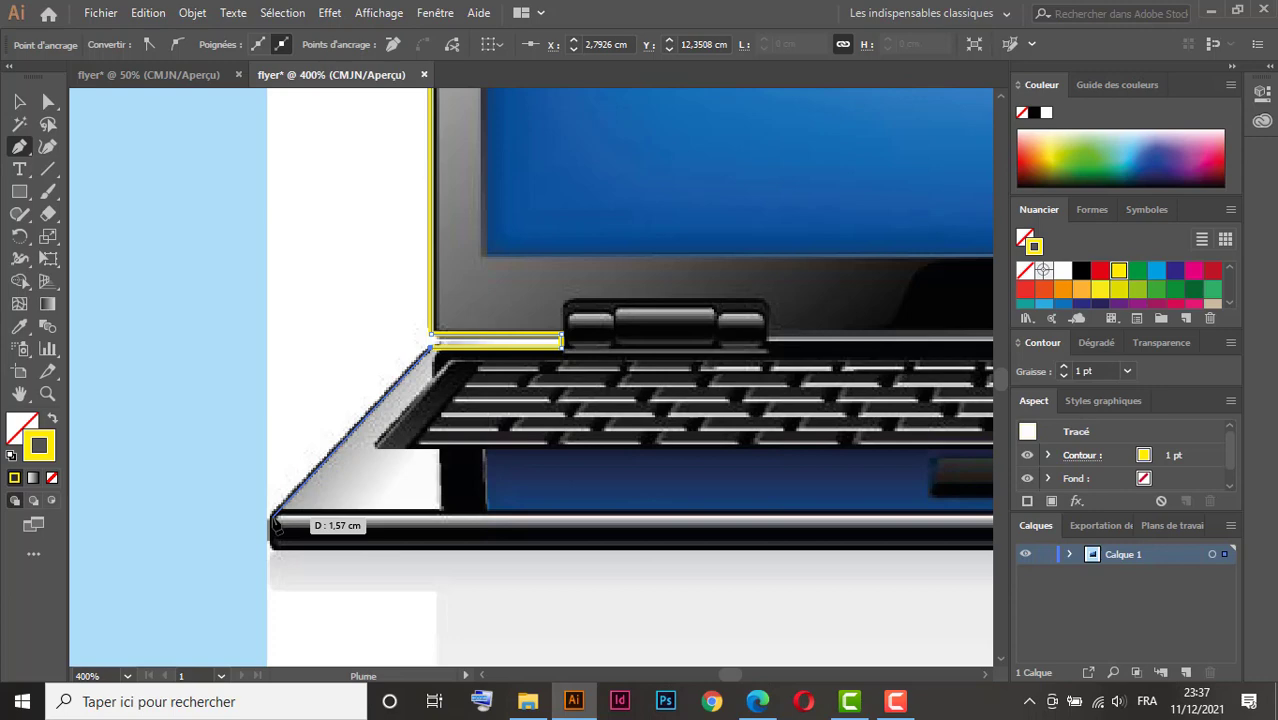
Continue the path down the base's slanted left side and straight along its bottom edge to the lower-right corner.
click(275, 521)
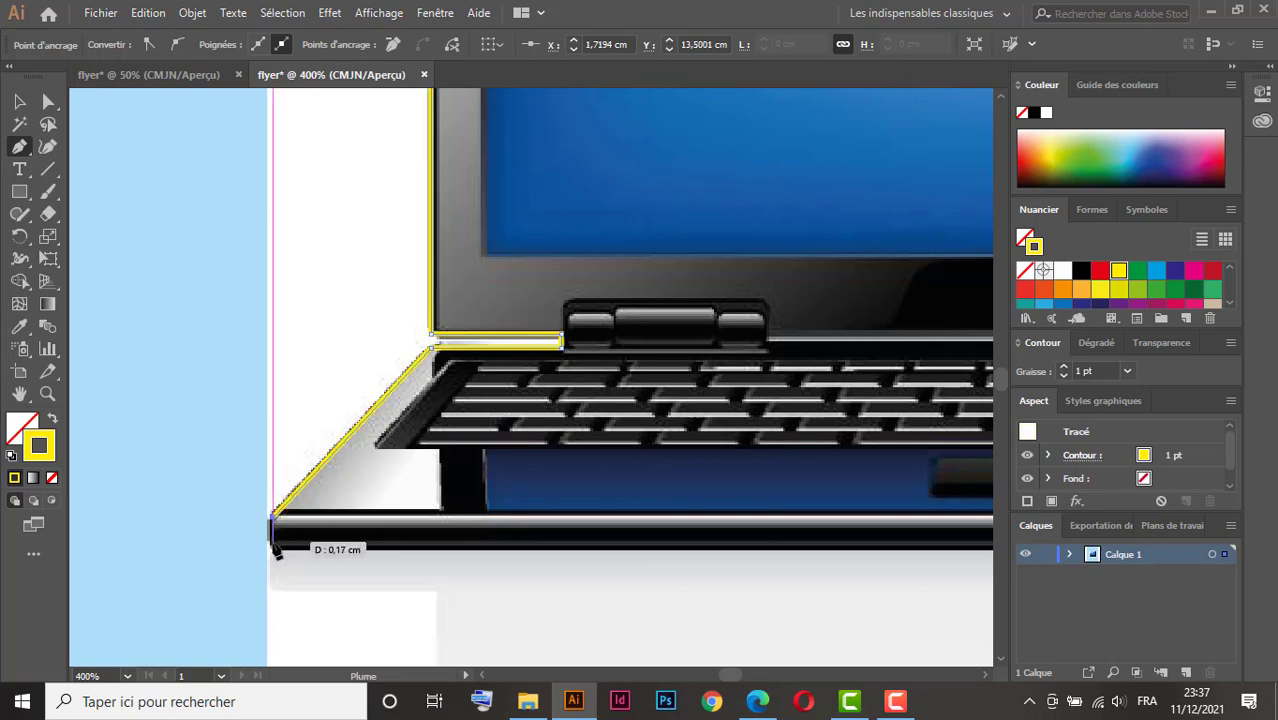
click(273, 548)
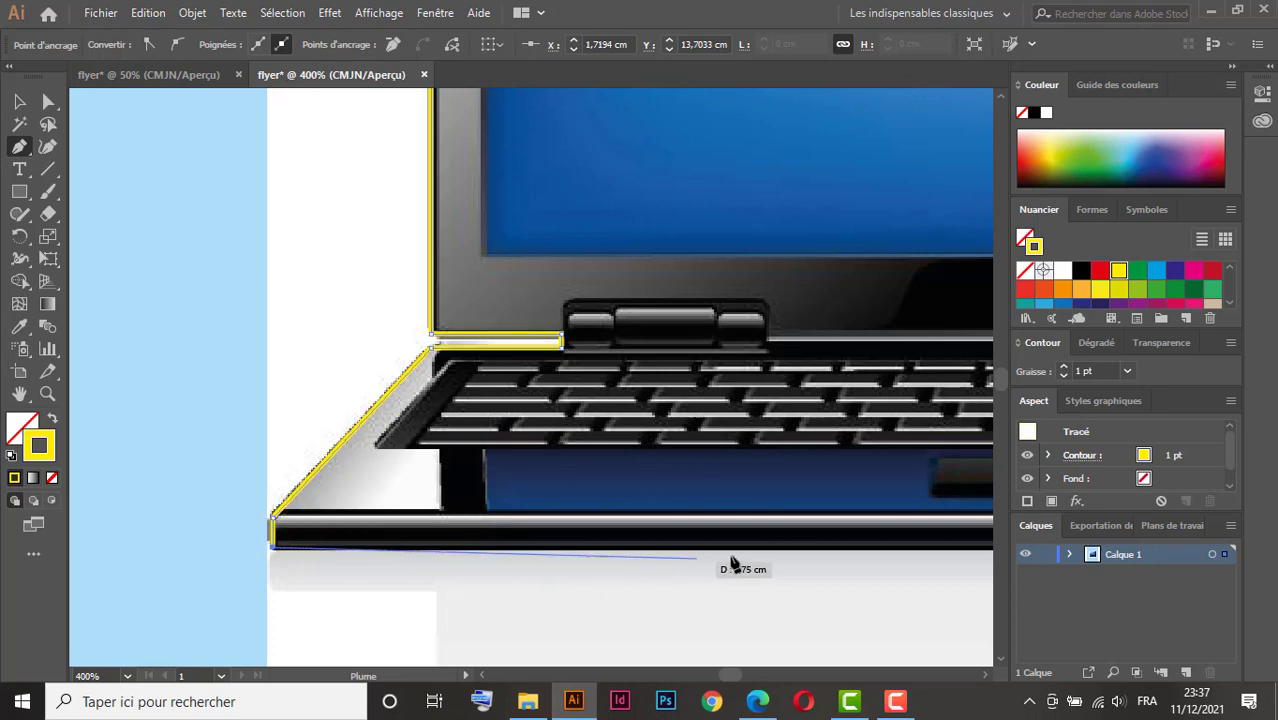
key(space)
drag(710, 555, 318, 553)
drag(822, 544, 436, 544)
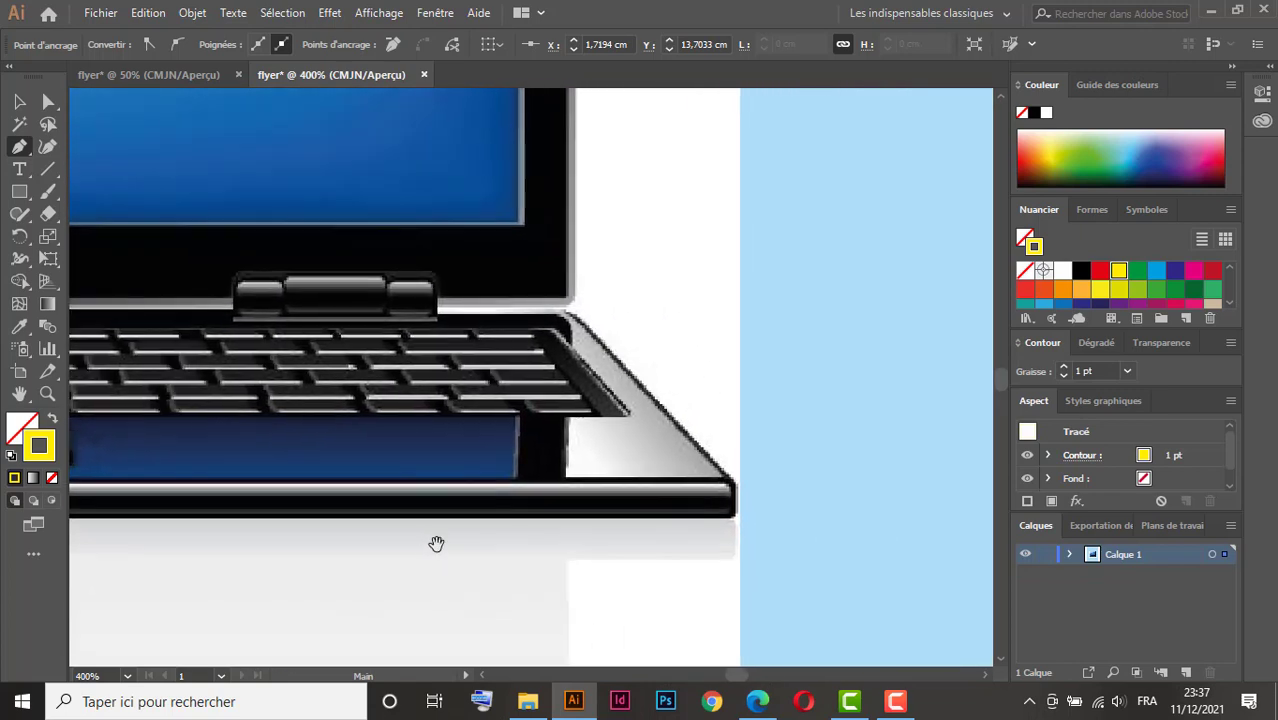
click(735, 516)
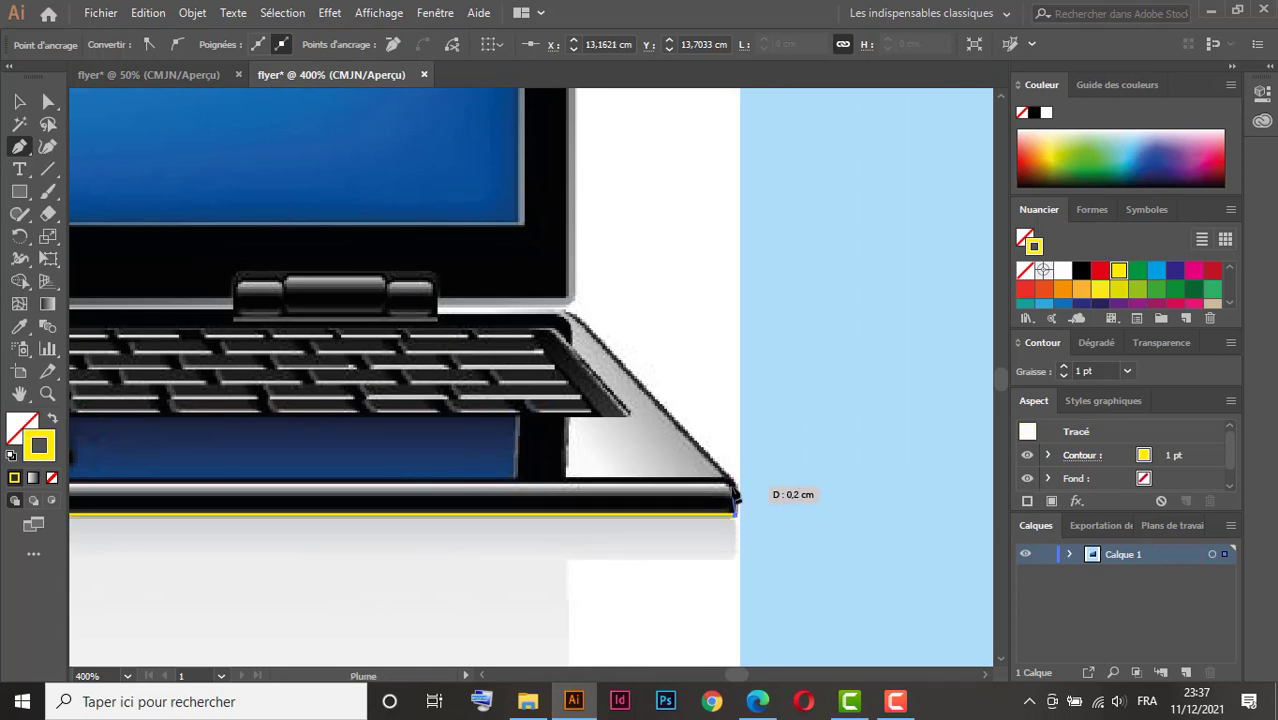
Continue the path up the base's slanted right side and around the gap beside the right hinge to the lid's lower-right corner.
click(735, 496)
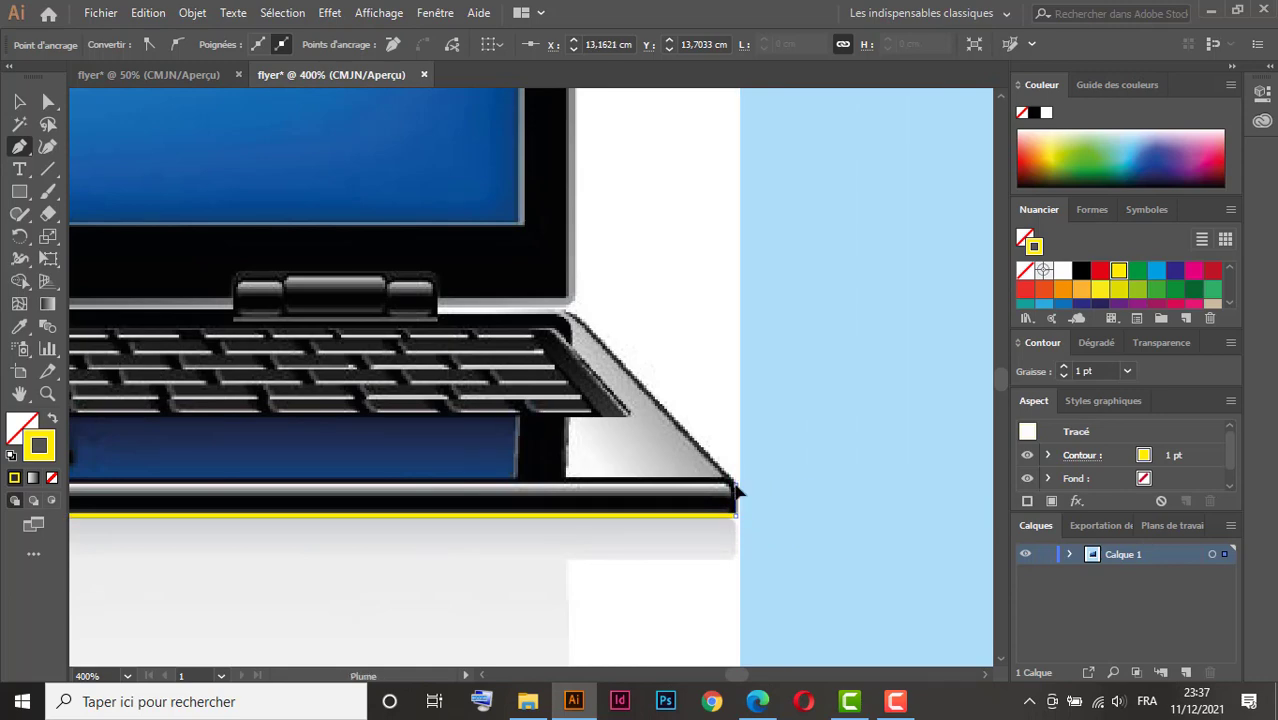
click(568, 312)
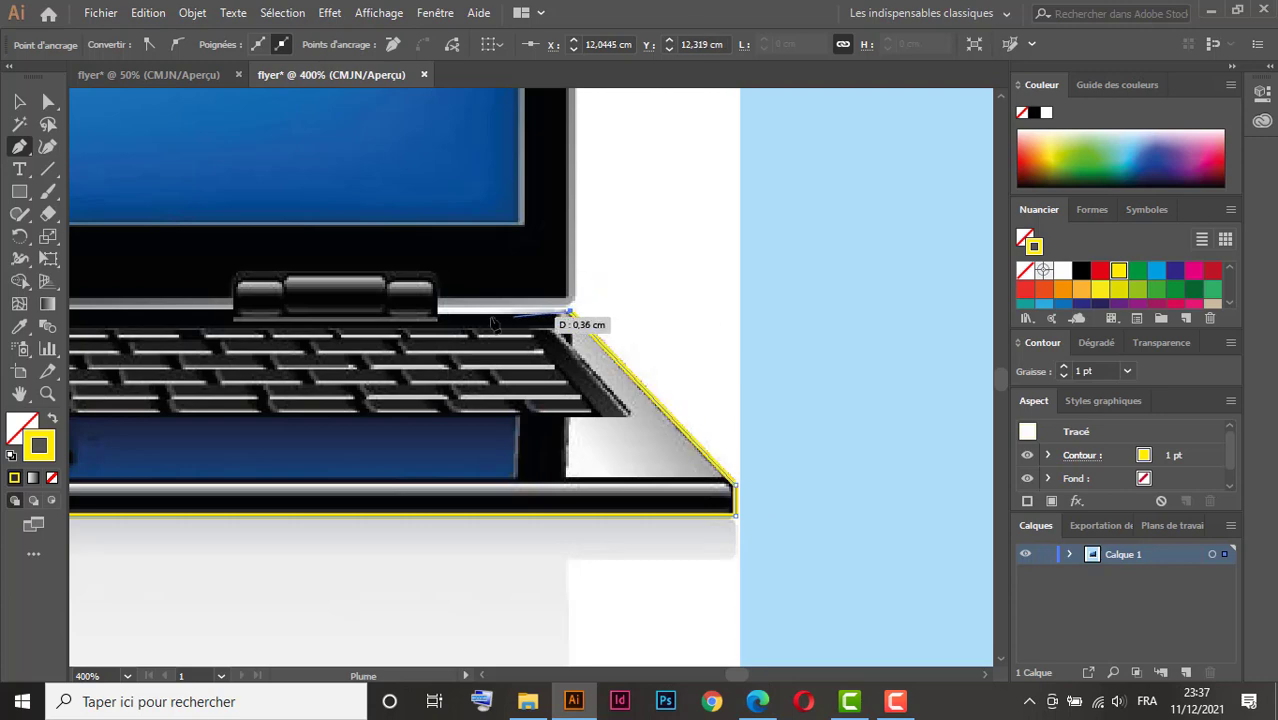
click(440, 312)
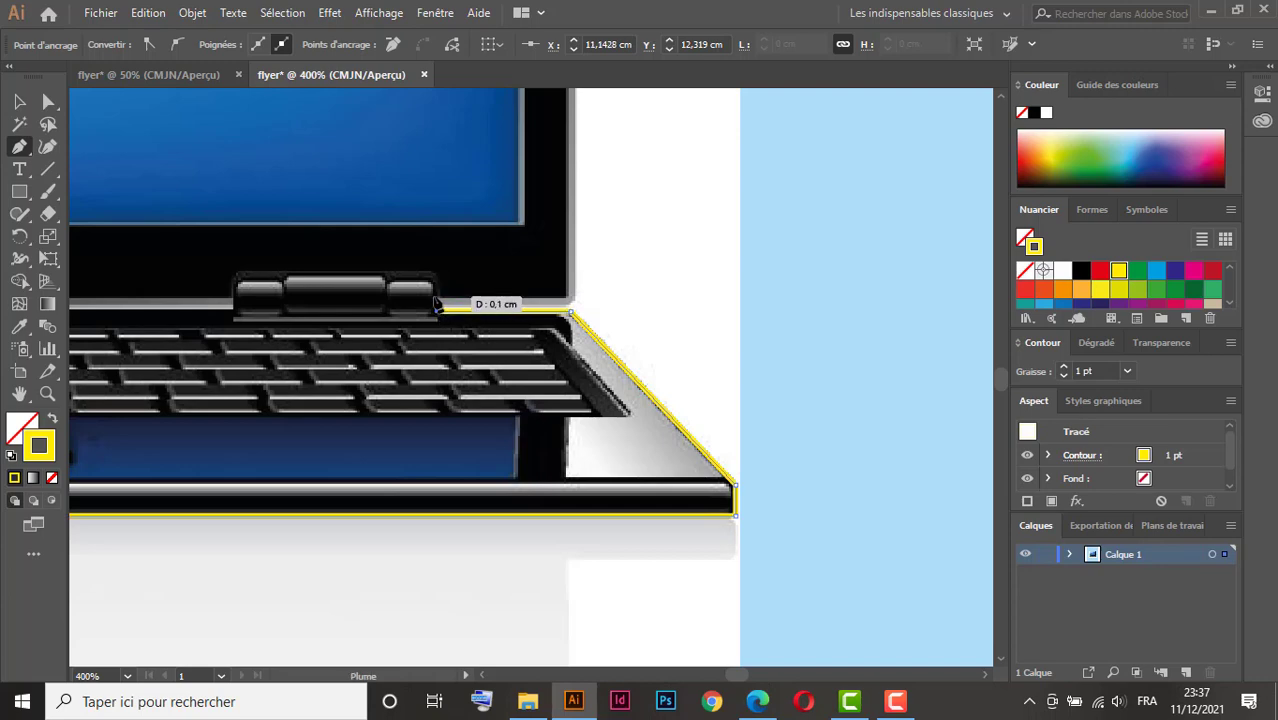
click(440, 304)
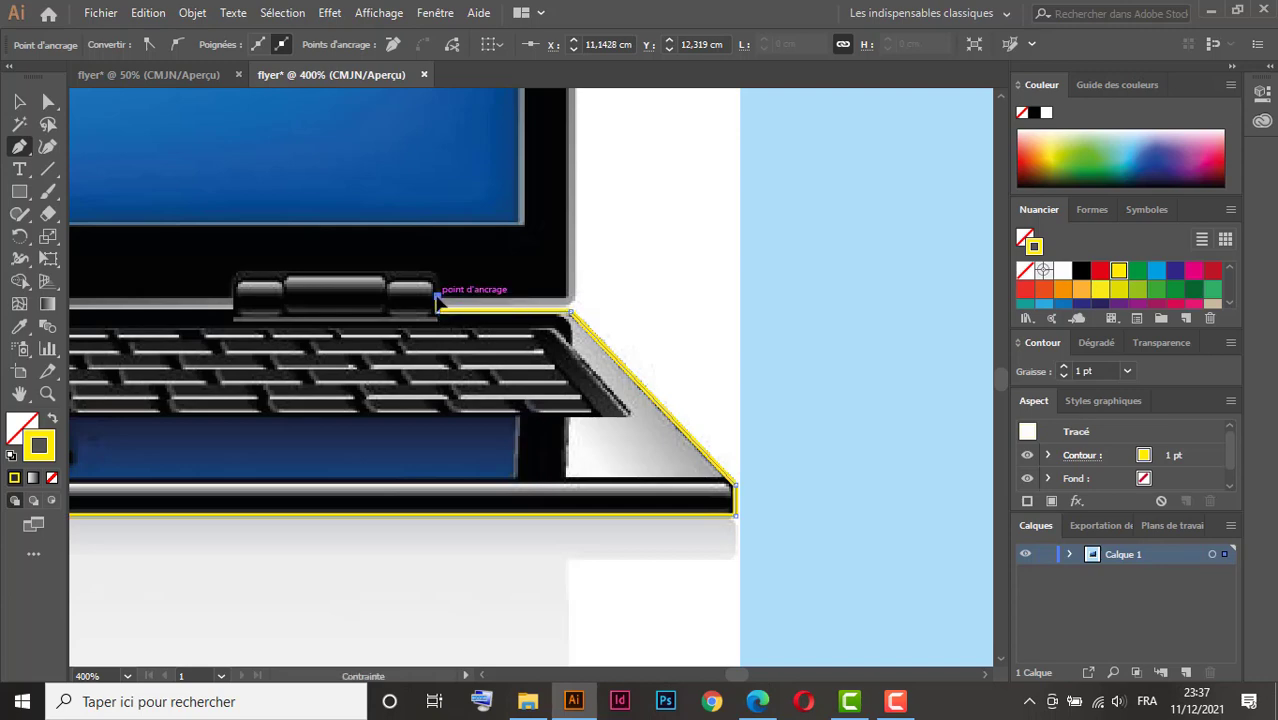
click(575, 301)
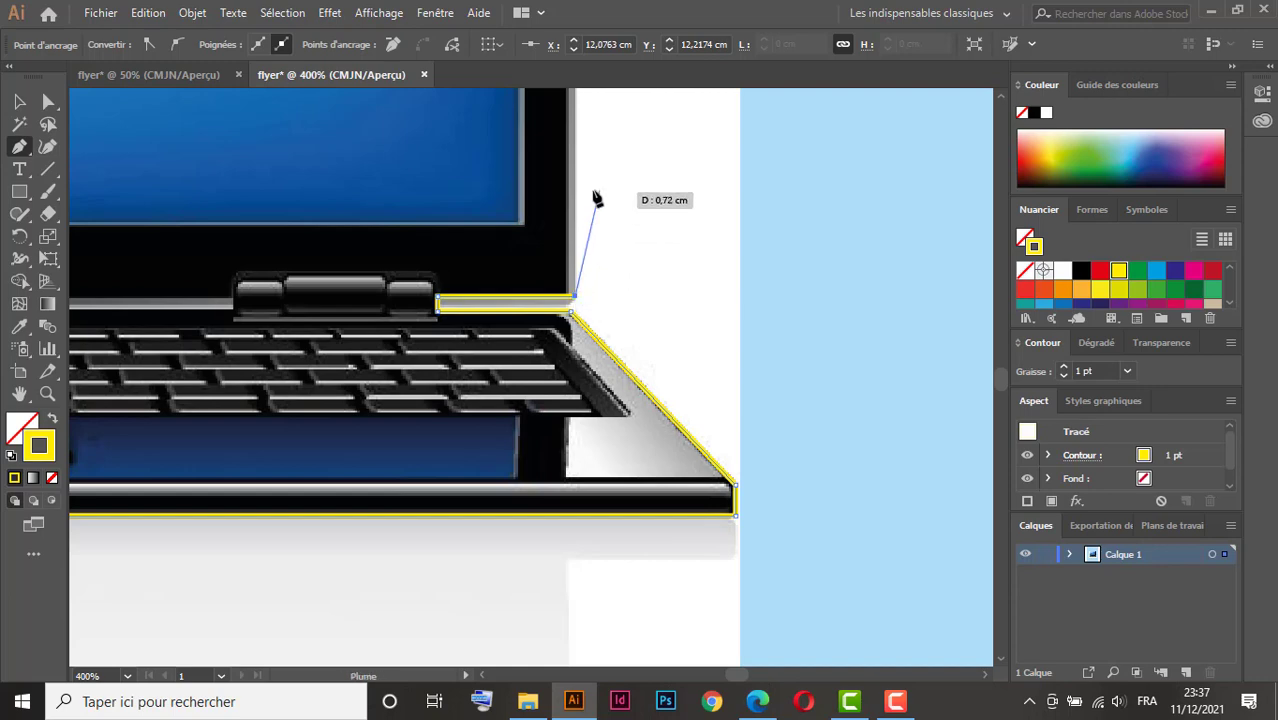
Continue the path straight up the lid's right edge to its upper-right corner.
drag(628, 194, 652, 440)
drag(624, 292, 653, 448)
drag(622, 245, 640, 465)
drag(632, 180, 634, 438)
drag(624, 291, 636, 371)
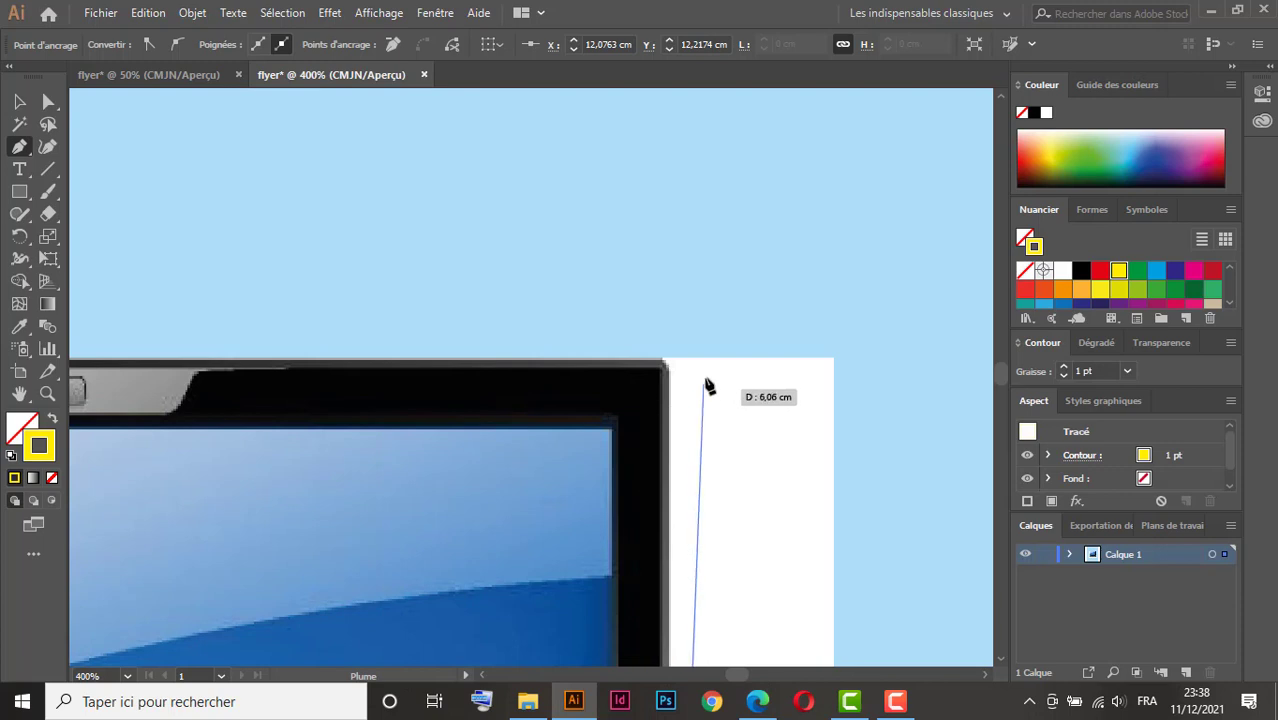
click(665, 362)
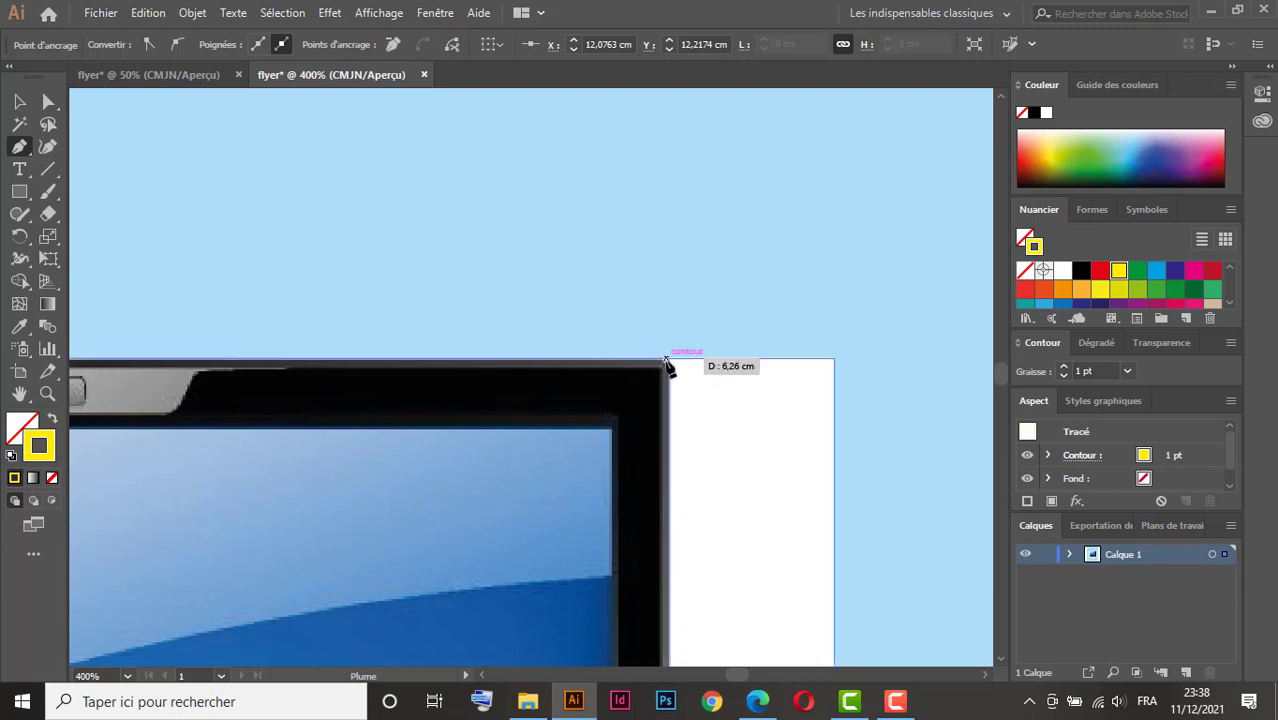
Close the path along the lid's top edge at its starting corner and deselect the finished outline.
drag(411, 387, 771, 389)
drag(365, 390, 567, 391)
drag(280, 406, 524, 386)
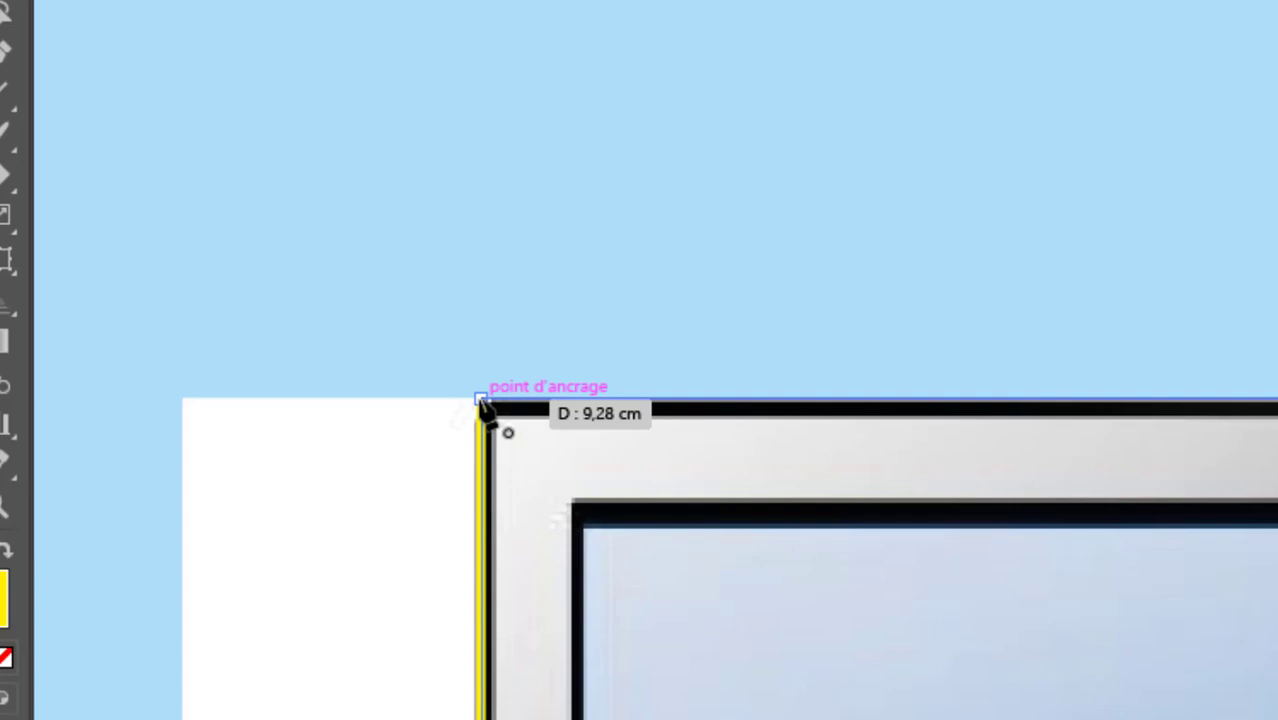
click(481, 400)
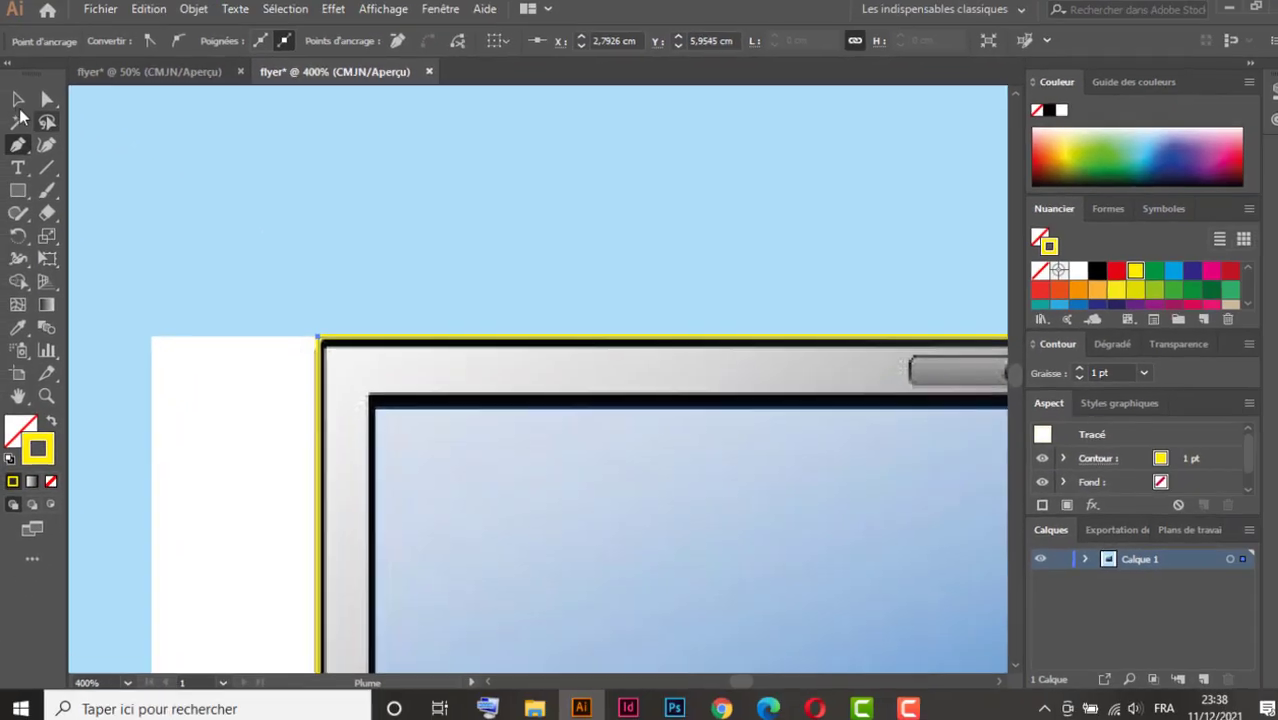
click(18, 103)
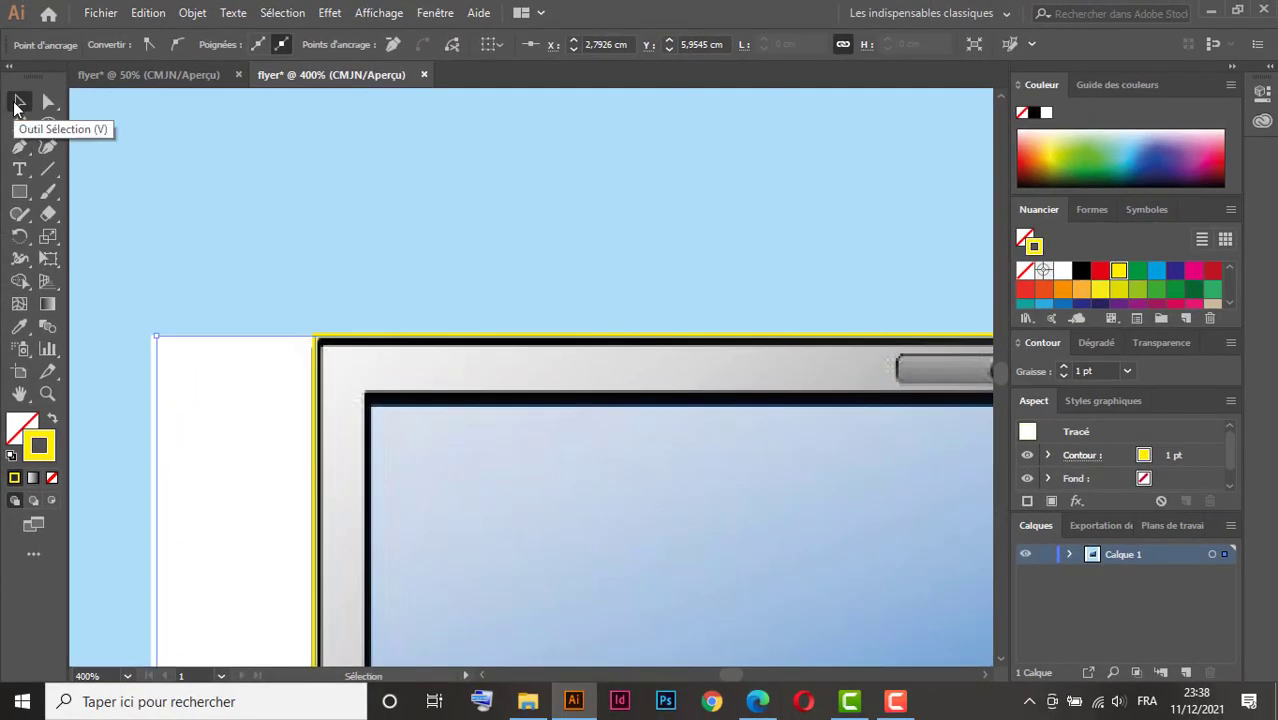
key(ctrl+minus)
key(ctrl+minus)
key(ctrl+minus)
key(ctrl+minus)
key(ctrl+minus)
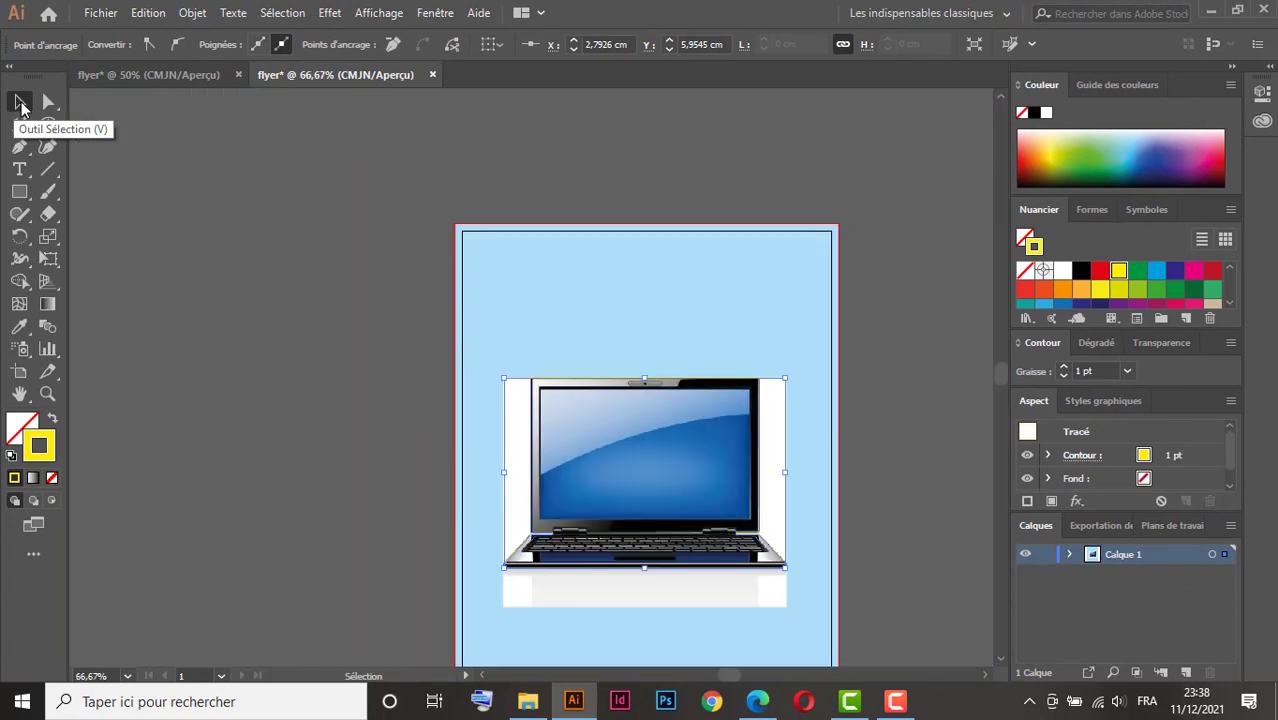
drag(588, 311, 374, 225)
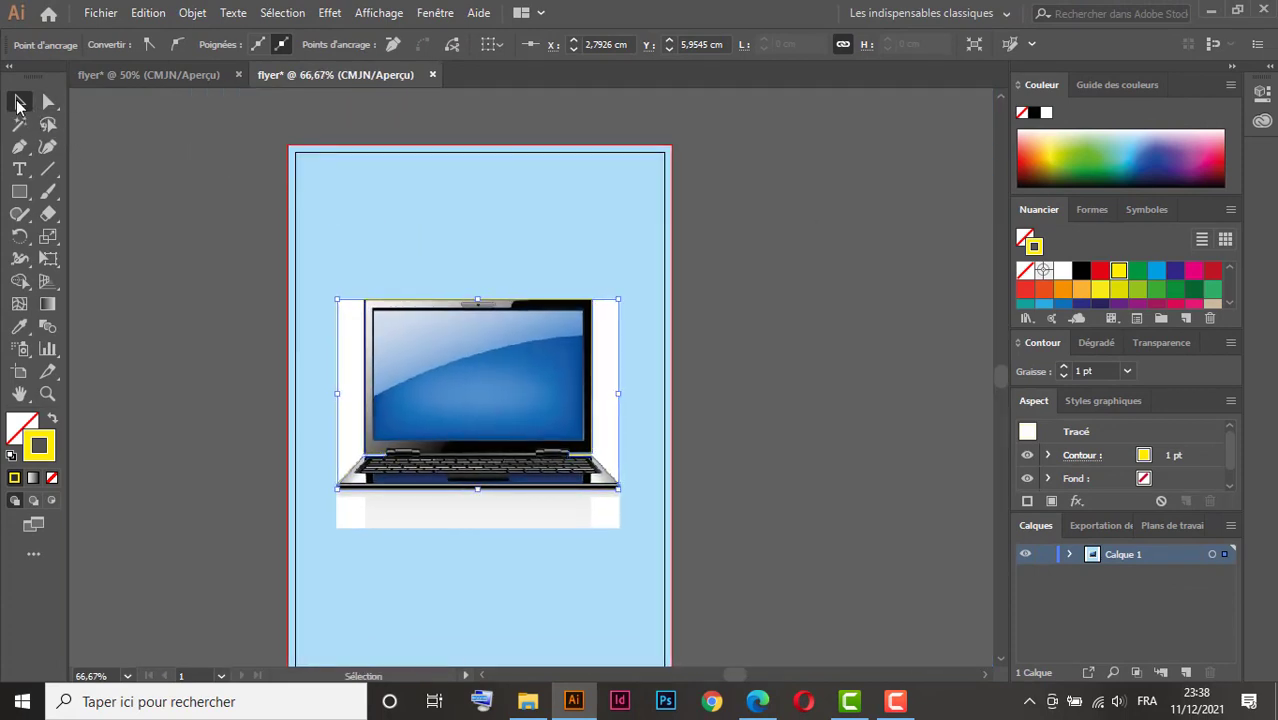
click(18, 104)
click(670, 358)
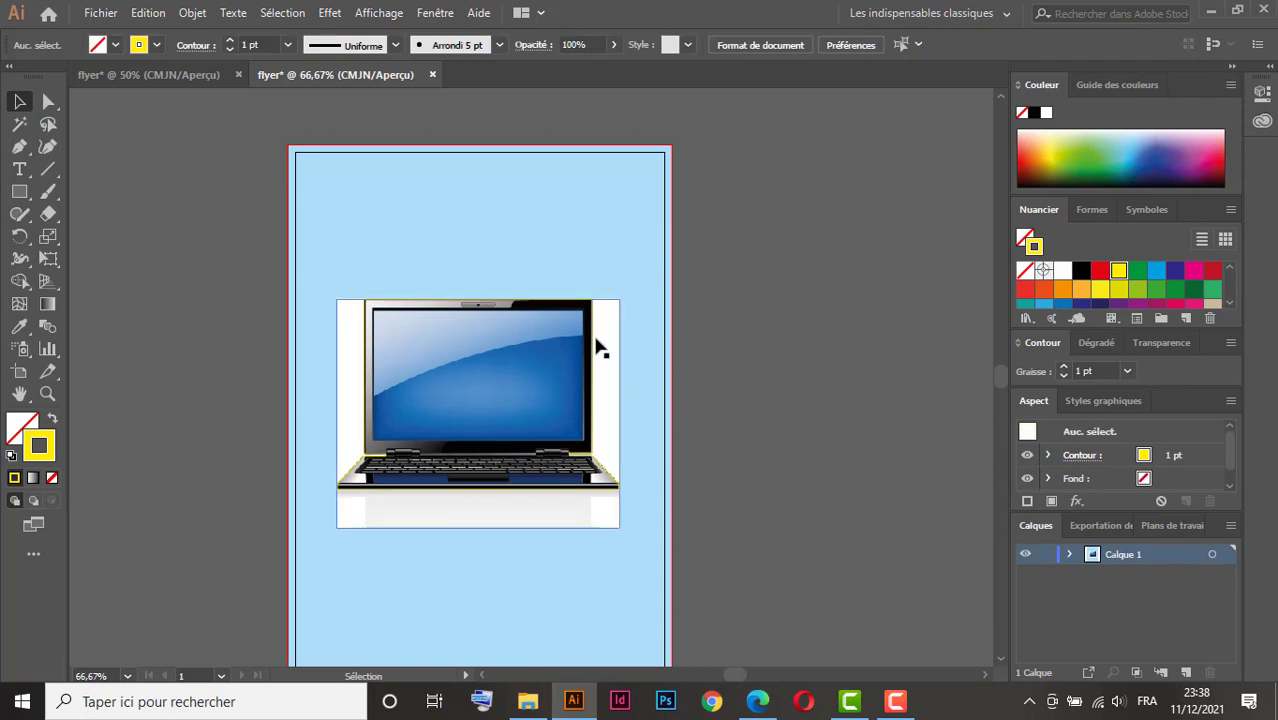
Move the traced outline off the laptop image to check its shape, and undo the move.
drag(594, 337, 797, 240)
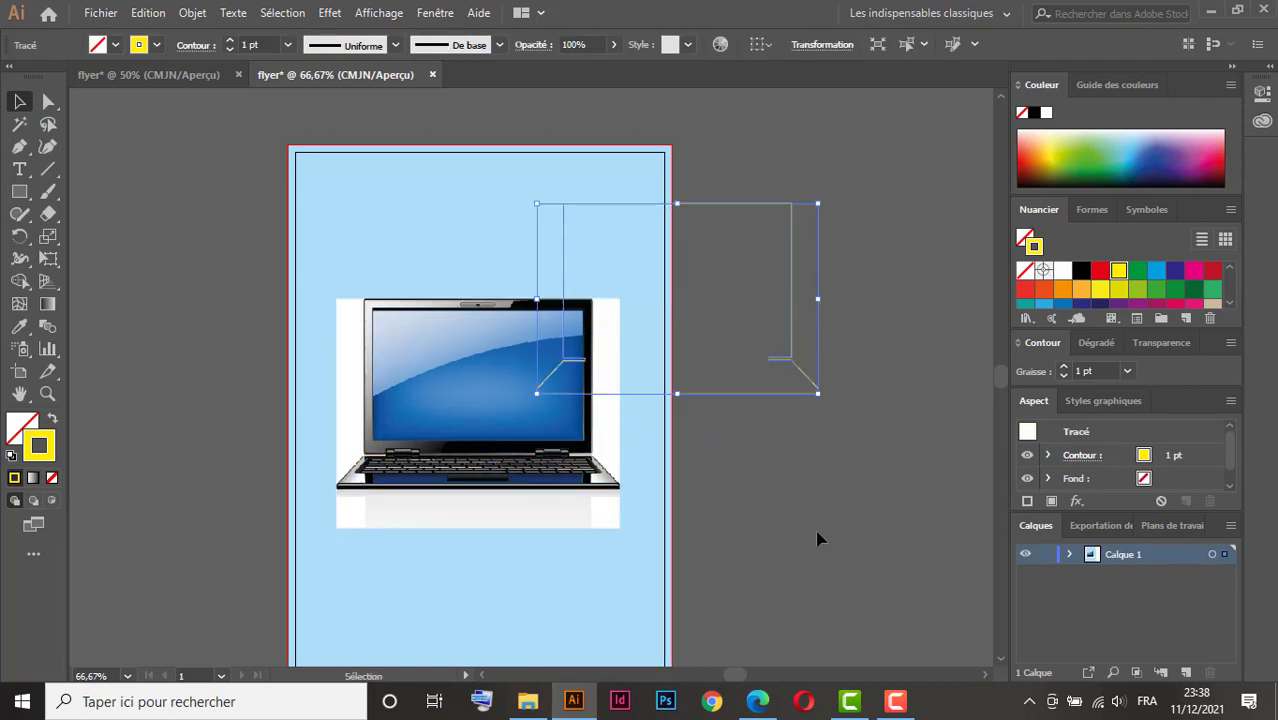
key(a)
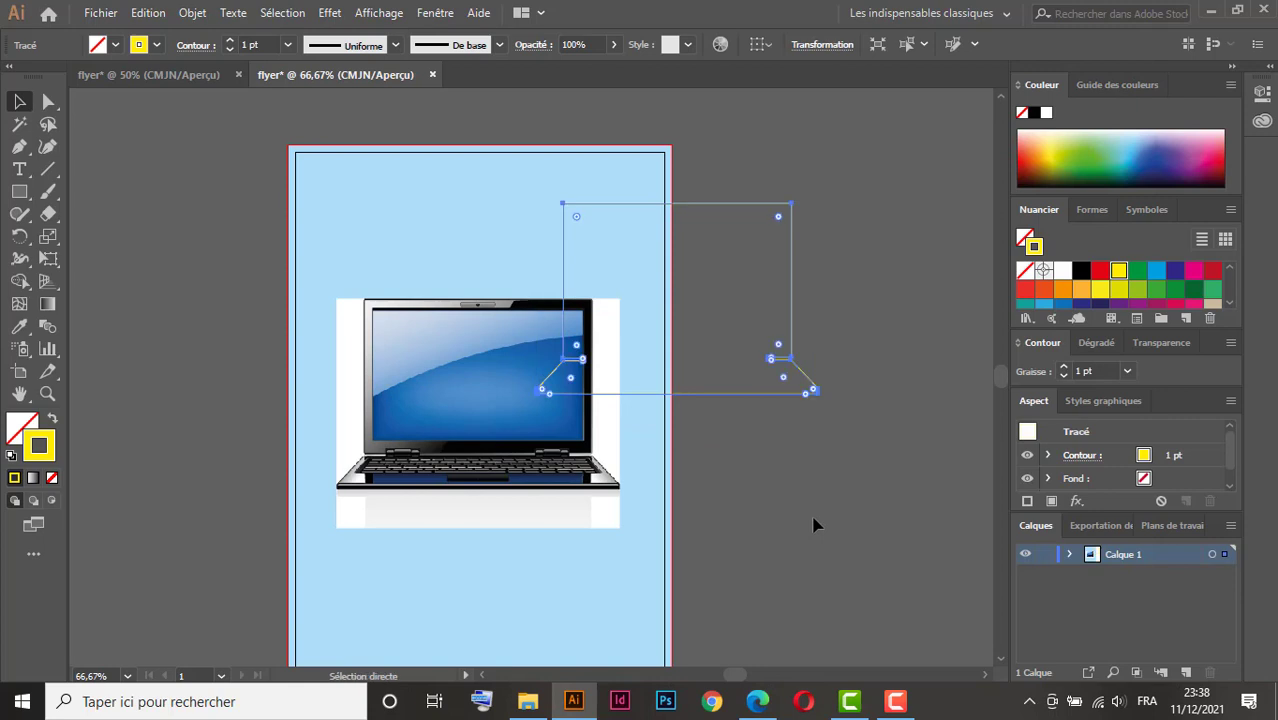
key(ctrl+z)
key(v)
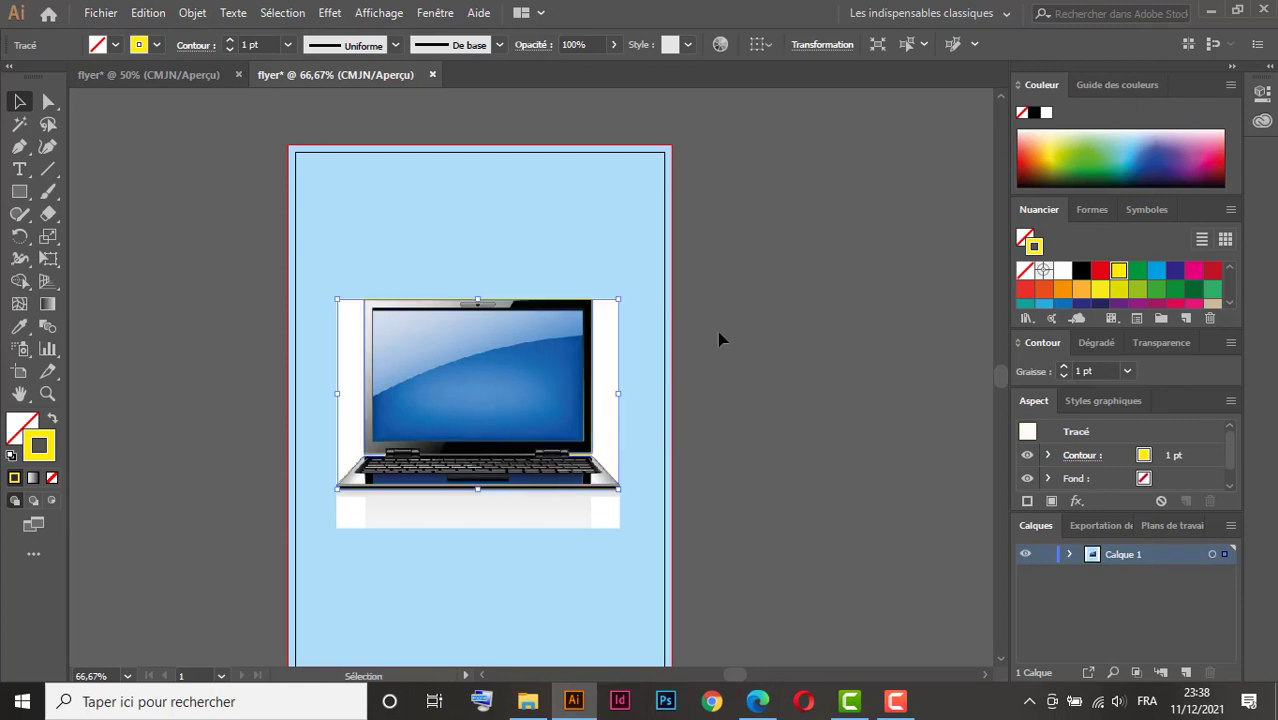
Select the outline together with the laptop image and make a clipping mask from them.
drag(589, 386, 514, 412)
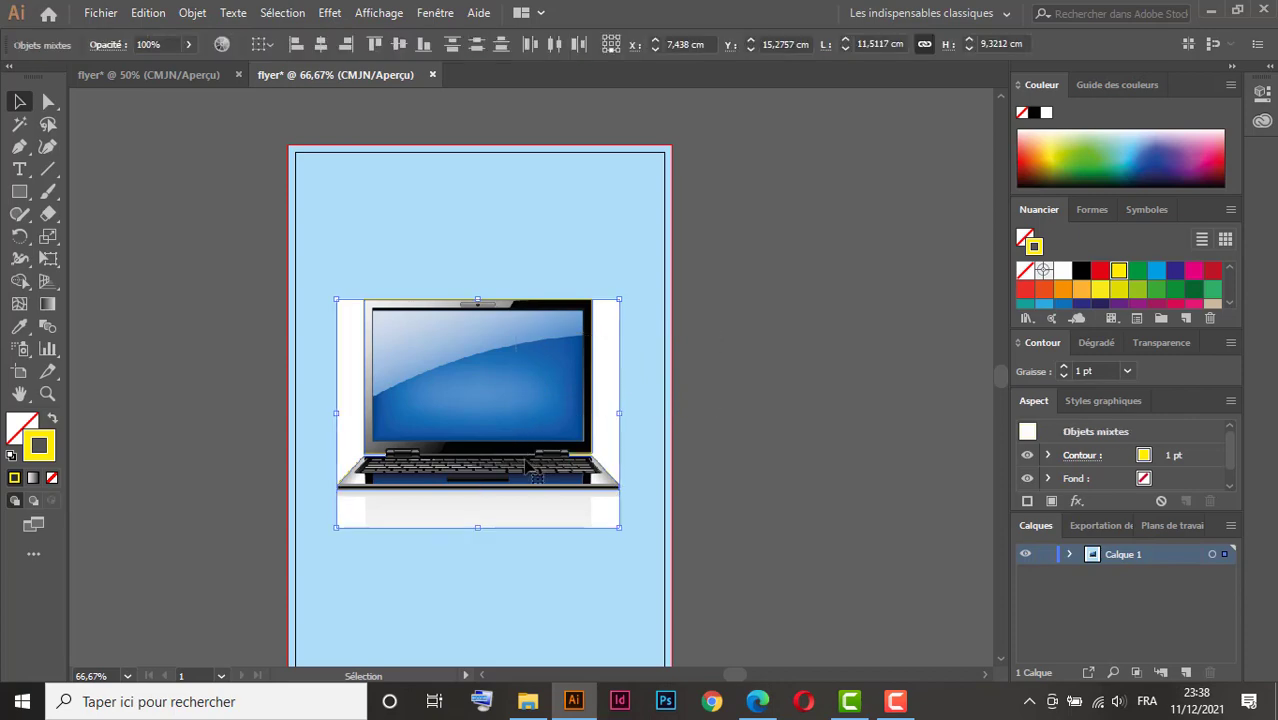
right_click(551, 362)
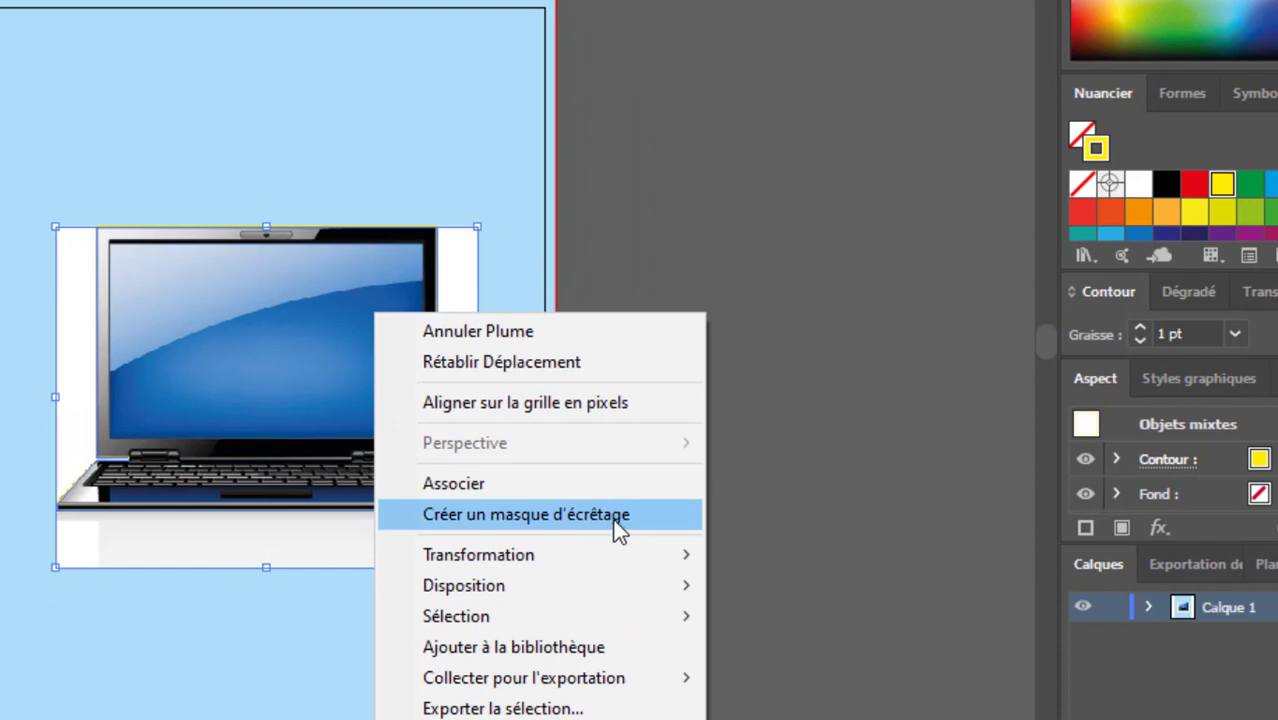
click(618, 518)
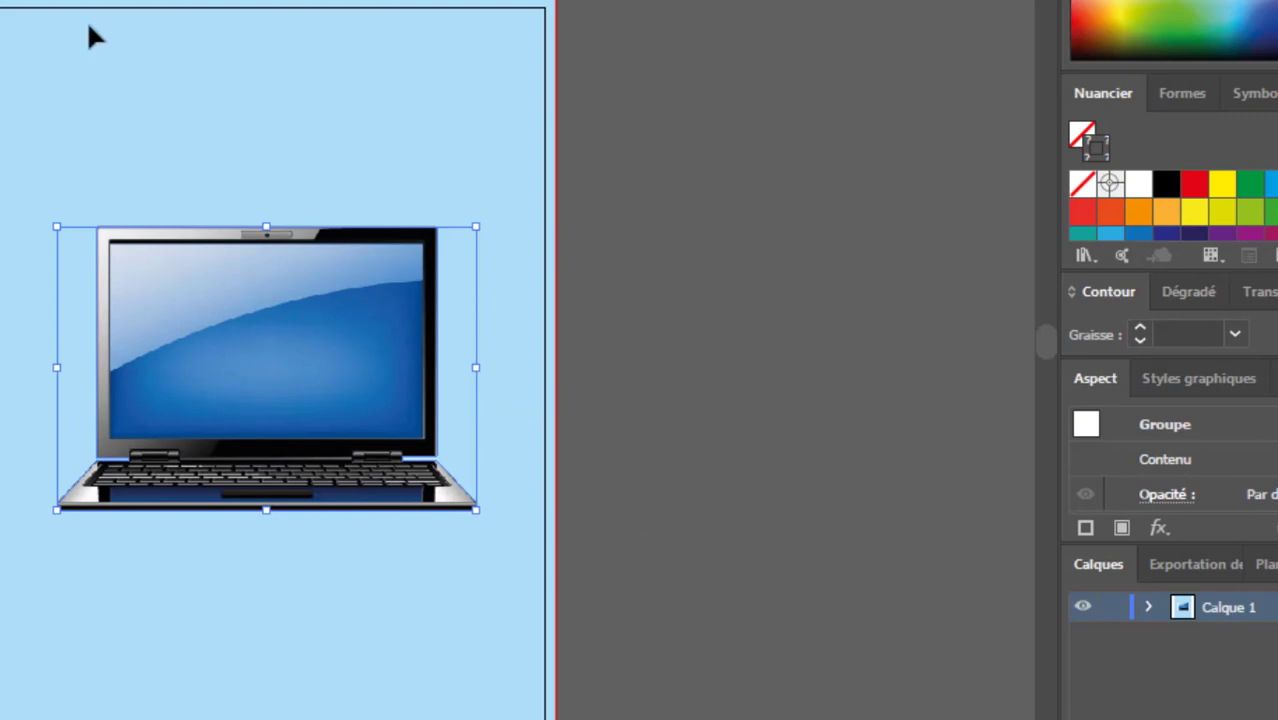
click(192, 13)
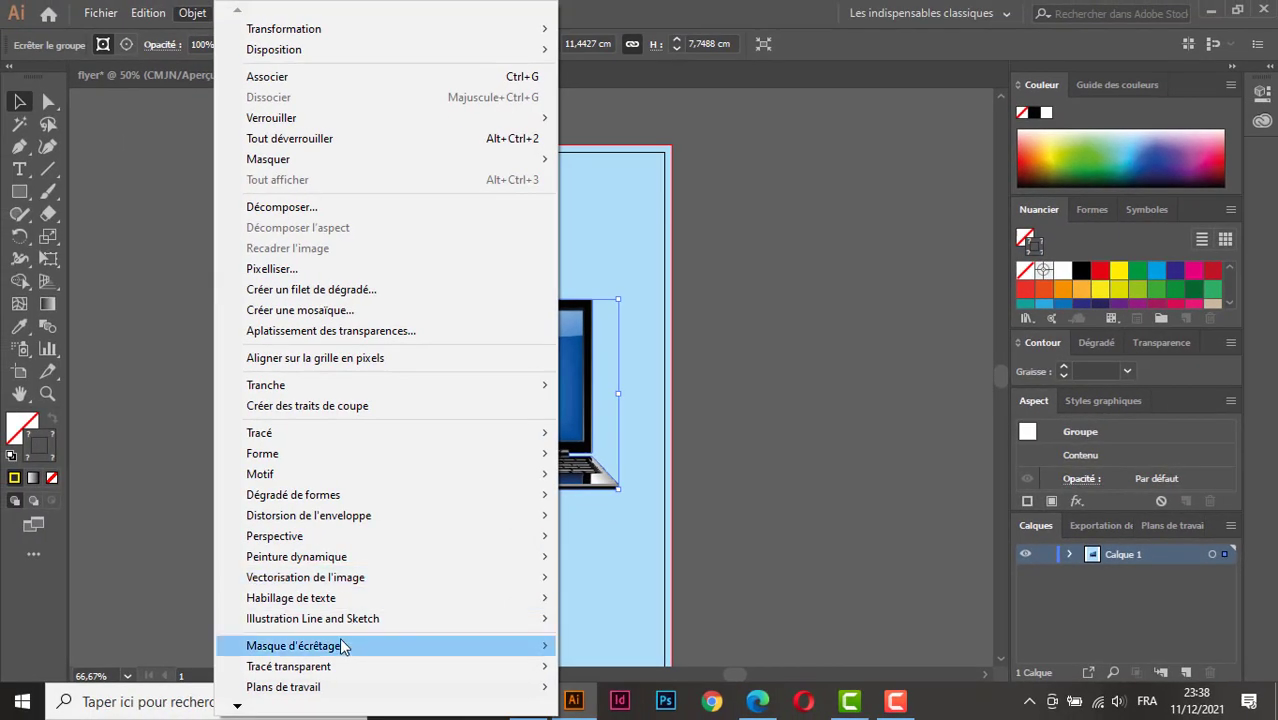
mouse_move(343, 646)
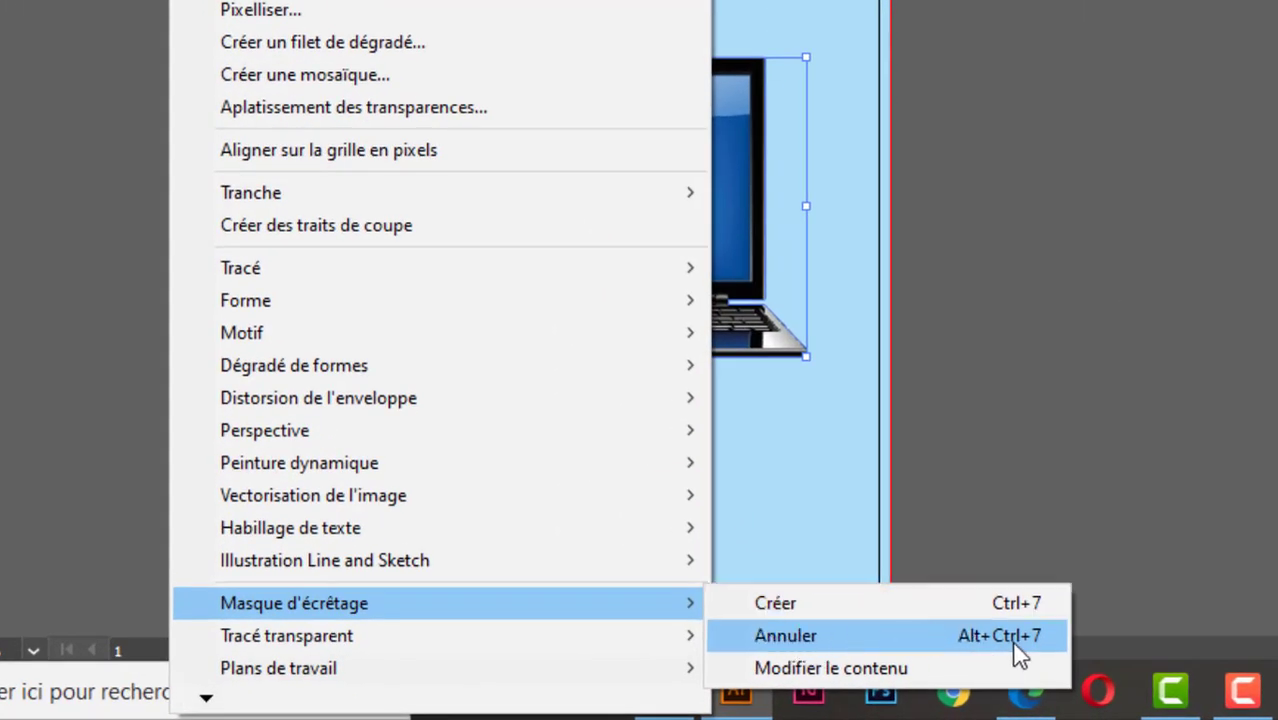
click(1018, 280)
click(1015, 256)
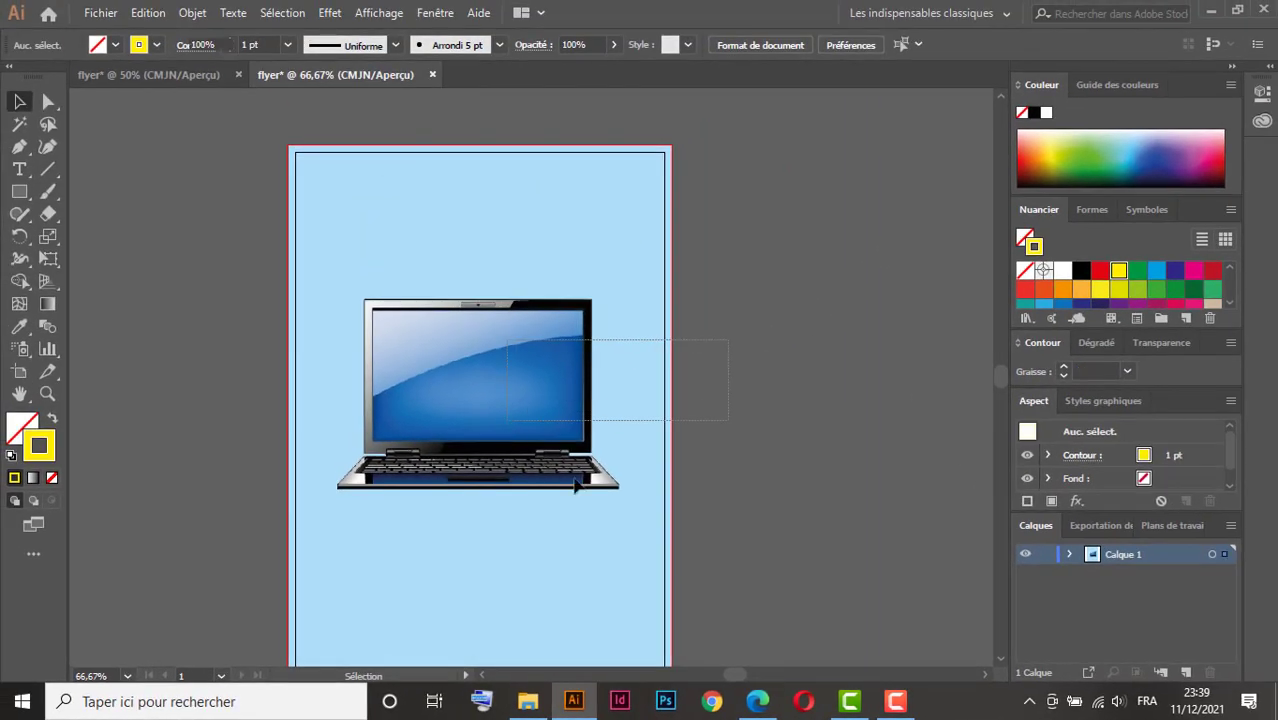
Select the clipped laptop and create a copy of it reflected across the horizontal axis.
click(574, 486)
key(space)
drag(526, 506, 542, 437)
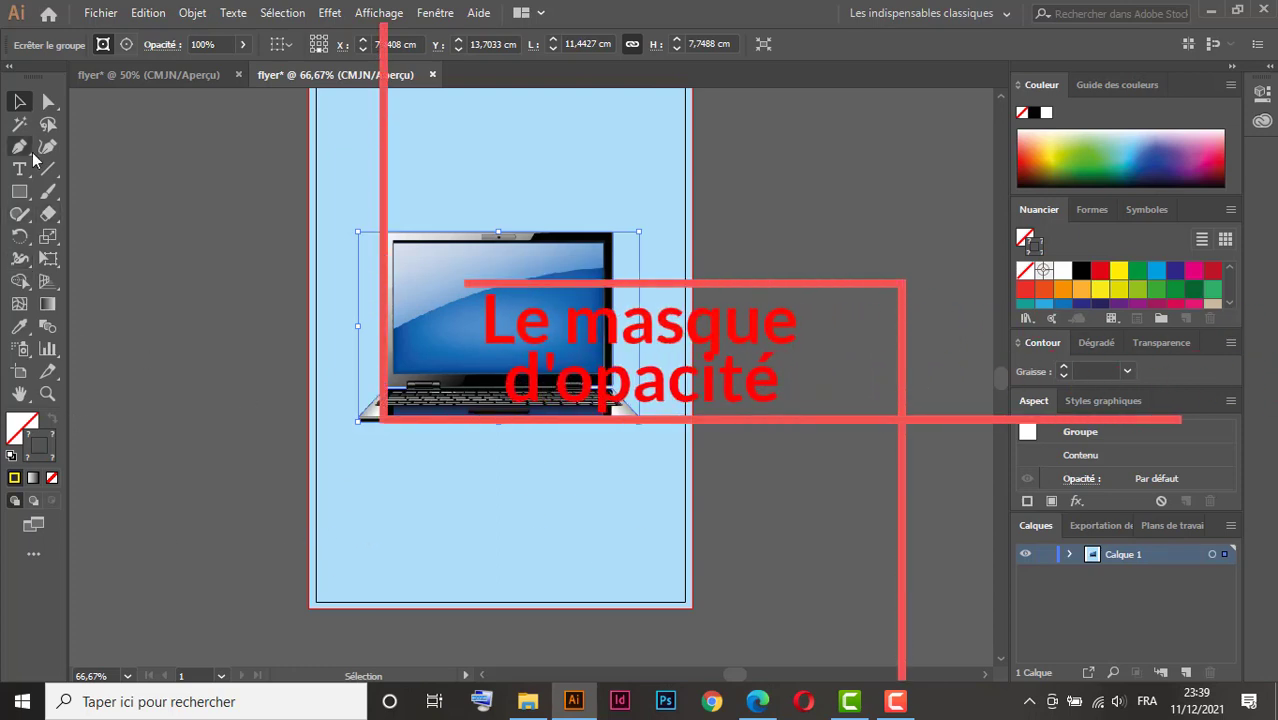
right_click(484, 312)
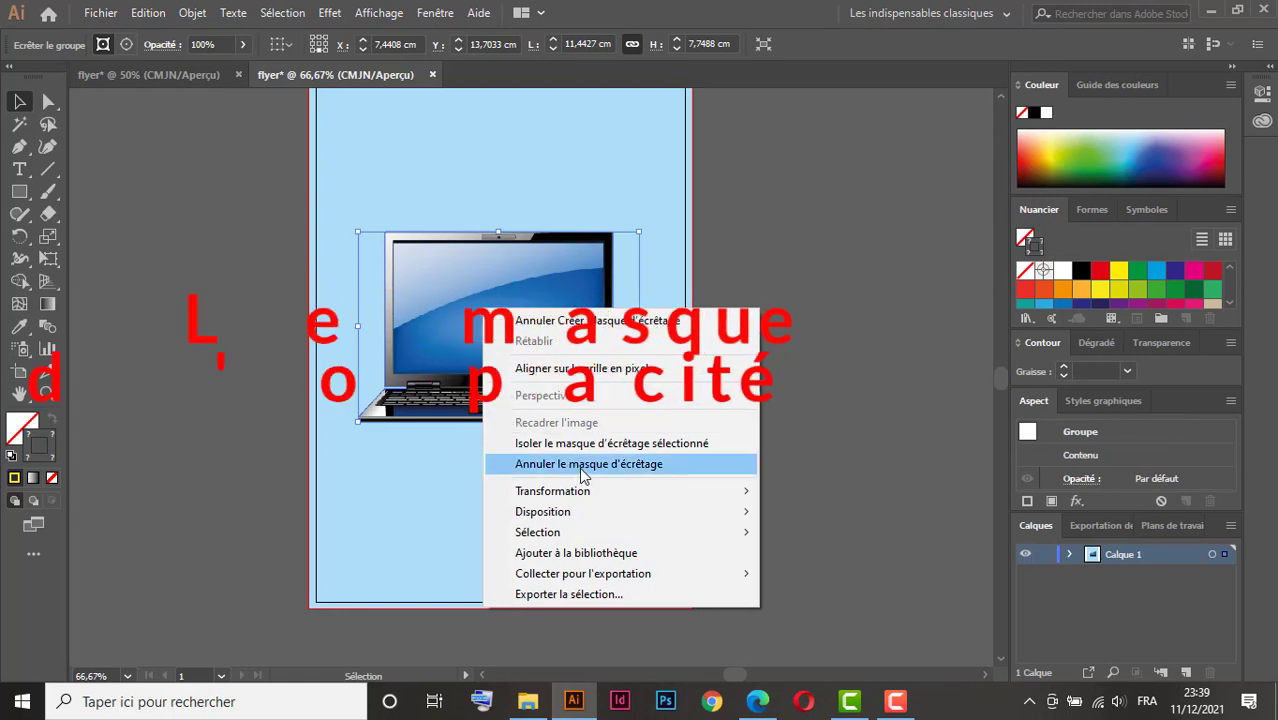
mouse_move(561, 490)
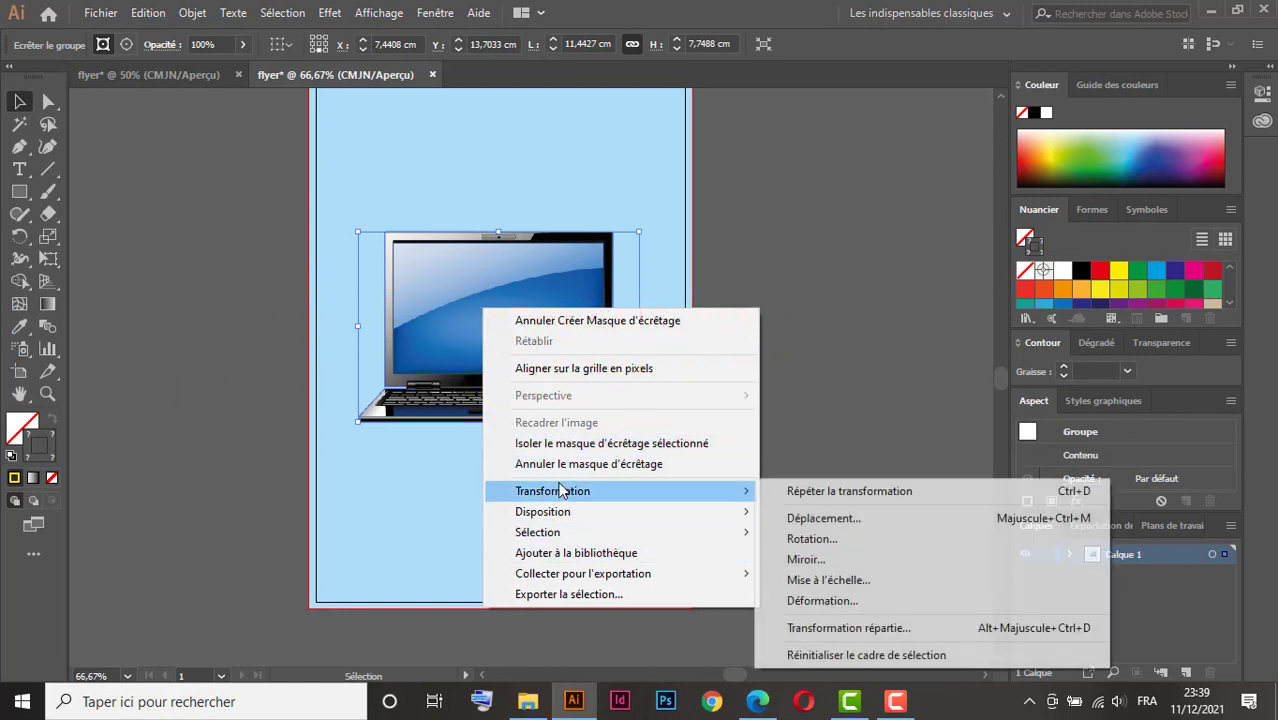
click(822, 559)
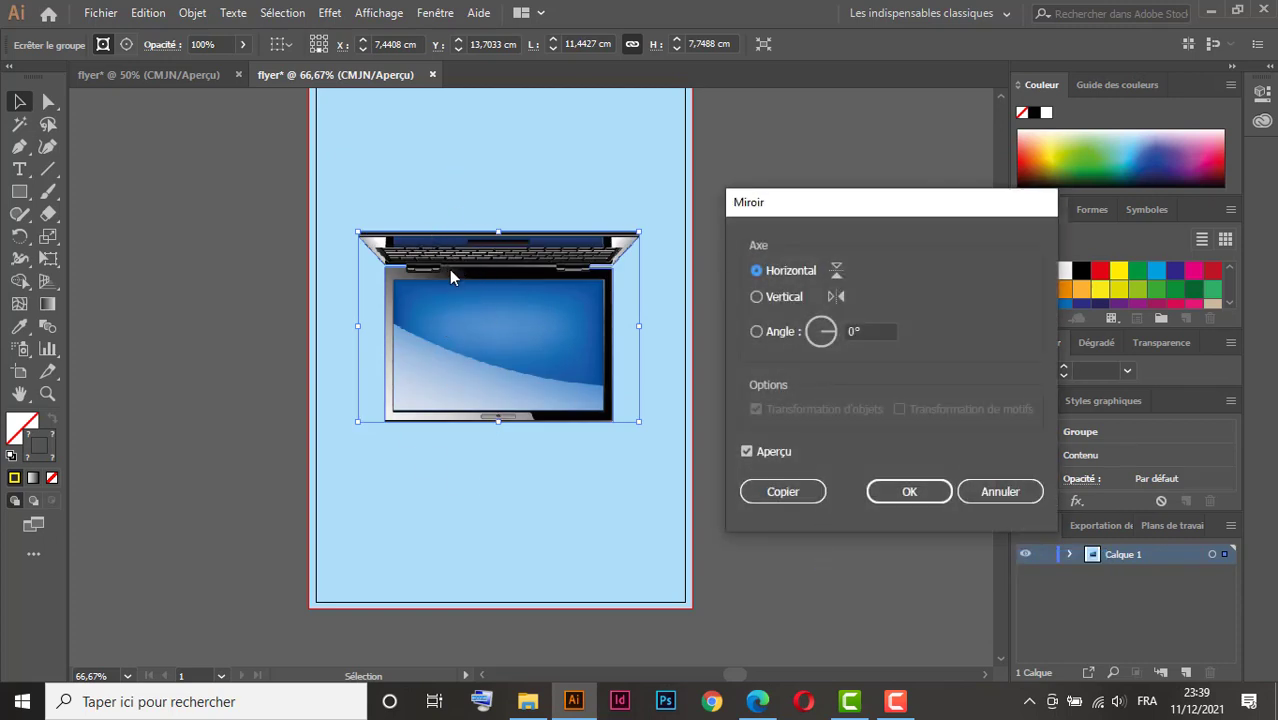
click(781, 492)
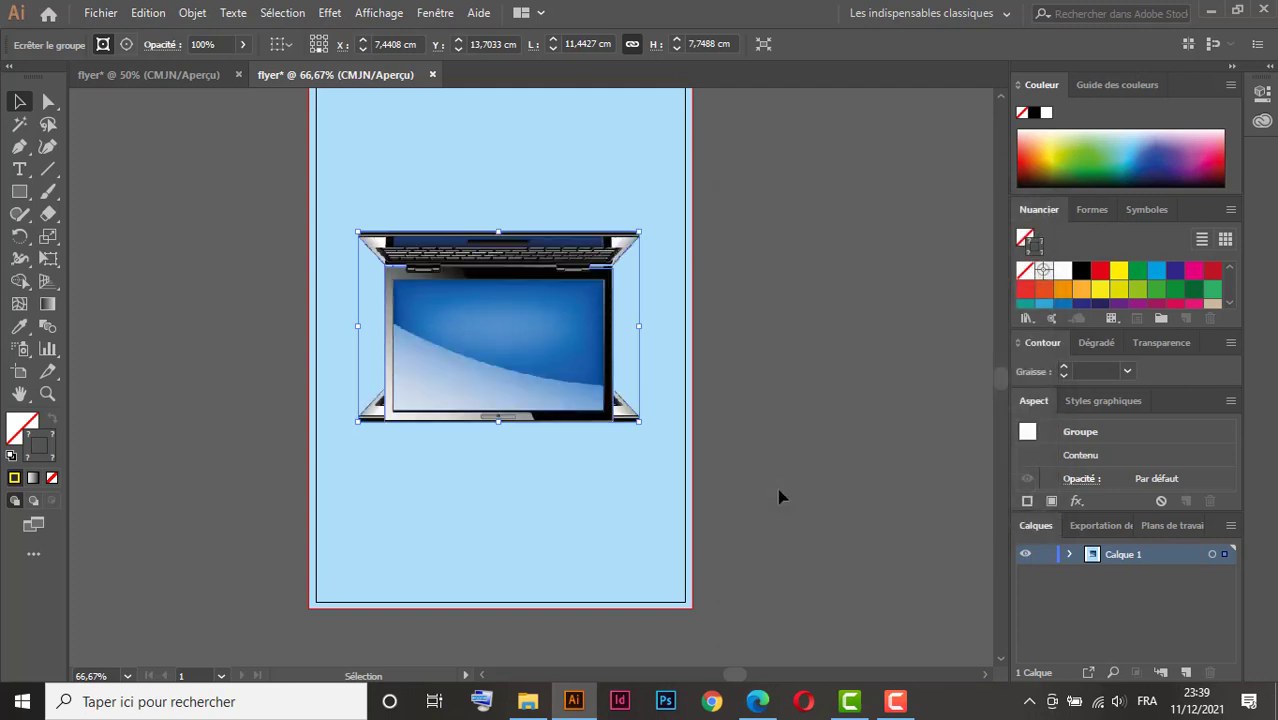
Move the mirrored copy straight down to a Y position of about 21.5 cm, base to base with the original laptop, and deselect it.
key(Down)
key(Down)
key(Down)
key(Down)
key(Down)
key(Down)
key(Down)
key(Down)
key(Down)
key(Down)
key(Down)
key(Down)
key(Down)
key(Down)
key(Down)
key(Down)
key(Down)
key(Down)
key(Down)
key(Down)
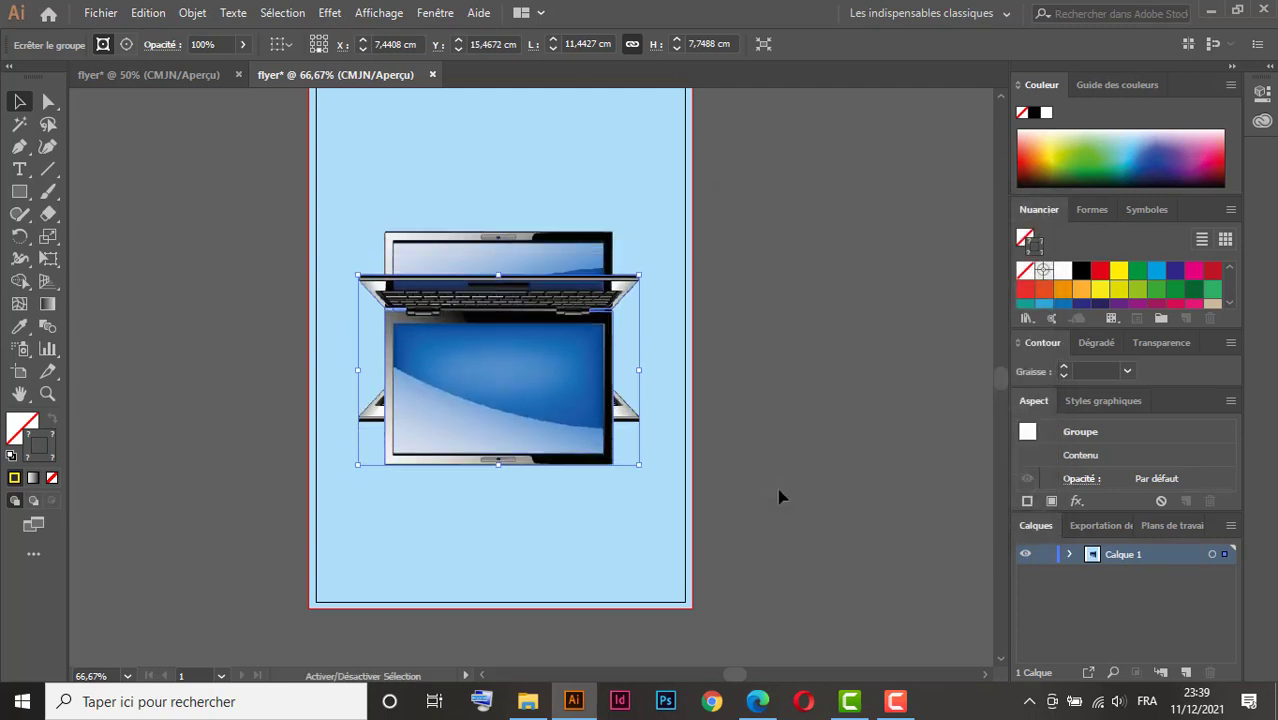
key(Down)
key(Down)
key(Down)
key(Down)
key(Down)
key(Down)
key(Down)
key(Down)
key(Down)
key(Down)
key(Down)
key(Down)
key(Down)
key(Down)
key(Down)
key(Down)
key(Down)
key(Down)
key(Down)
key(Down)
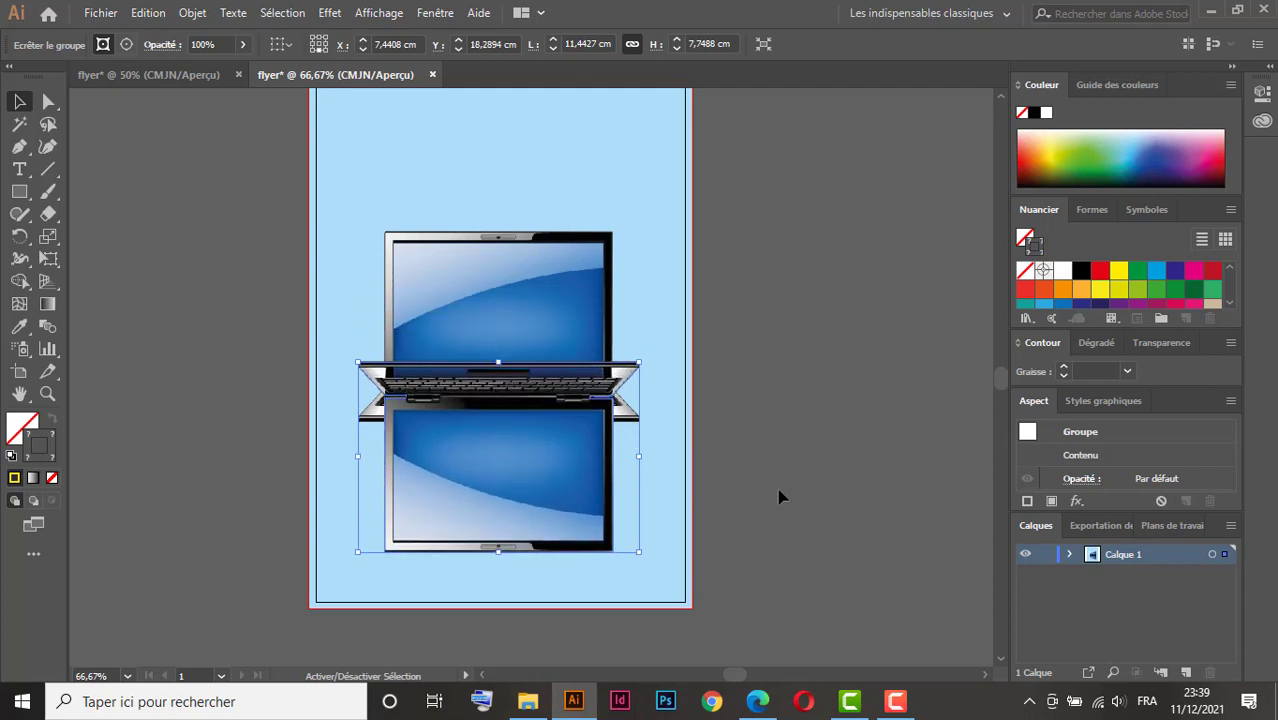
key(Down)
key(Down)
key(Down)
key(Down)
key(Down)
key(Down)
key(Down)
key(Down)
key(Down)
key(Down)
key(Down)
key(Down)
key(Down)
key(Down)
key(Down)
key(Down)
key(Down)
key(Down)
key(Down)
key(Down)
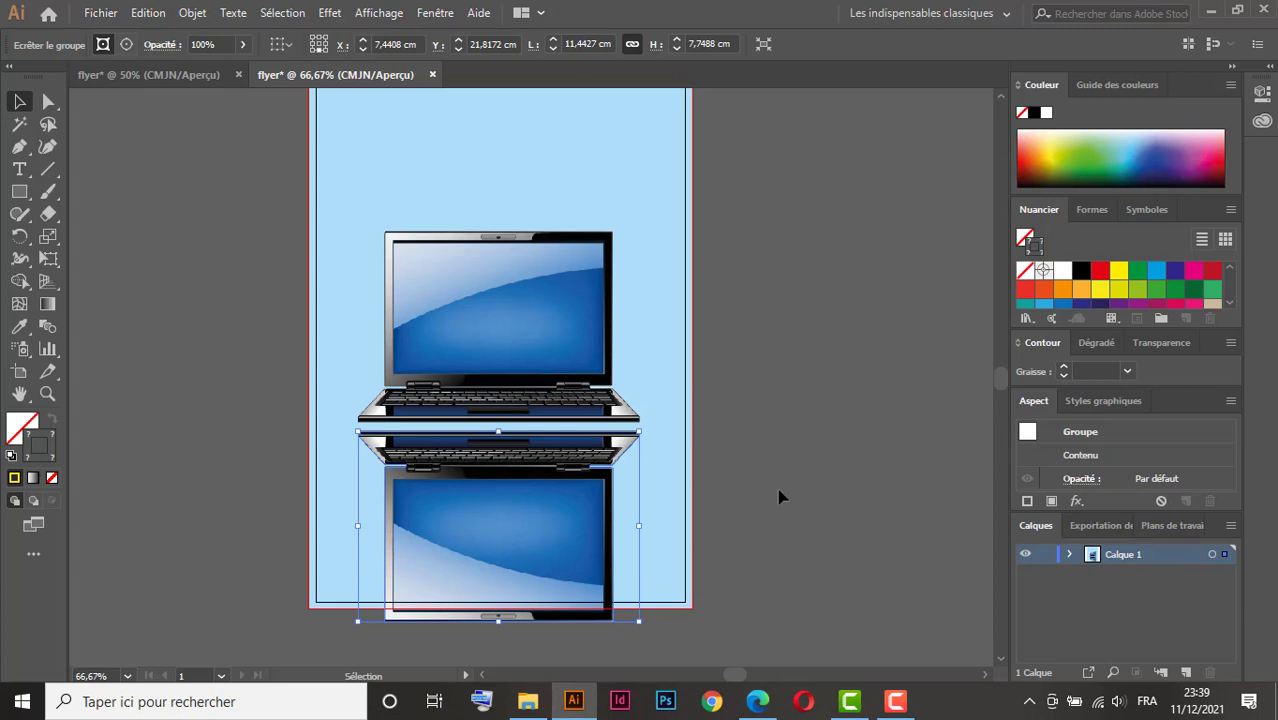
key(Up)
key(Up)
key(Up)
key(Up)
key(Up)
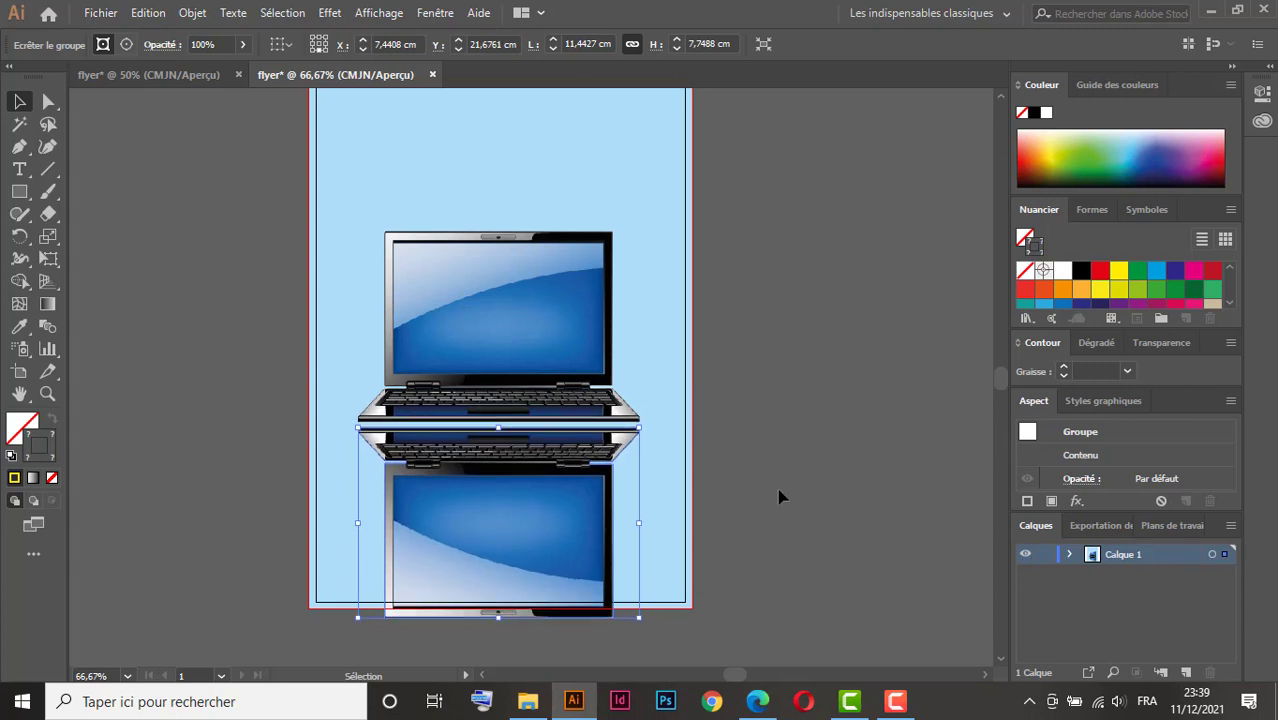
key(Up)
key(Up)
key(Up)
key(Up)
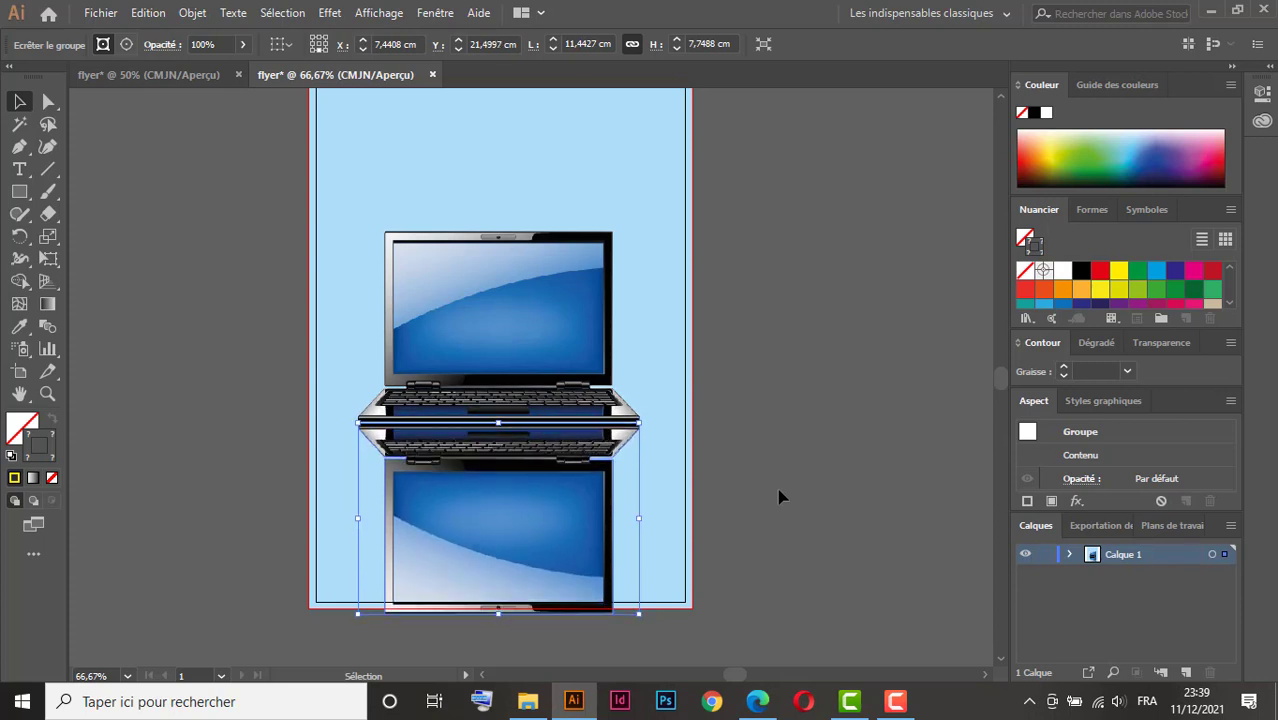
click(773, 545)
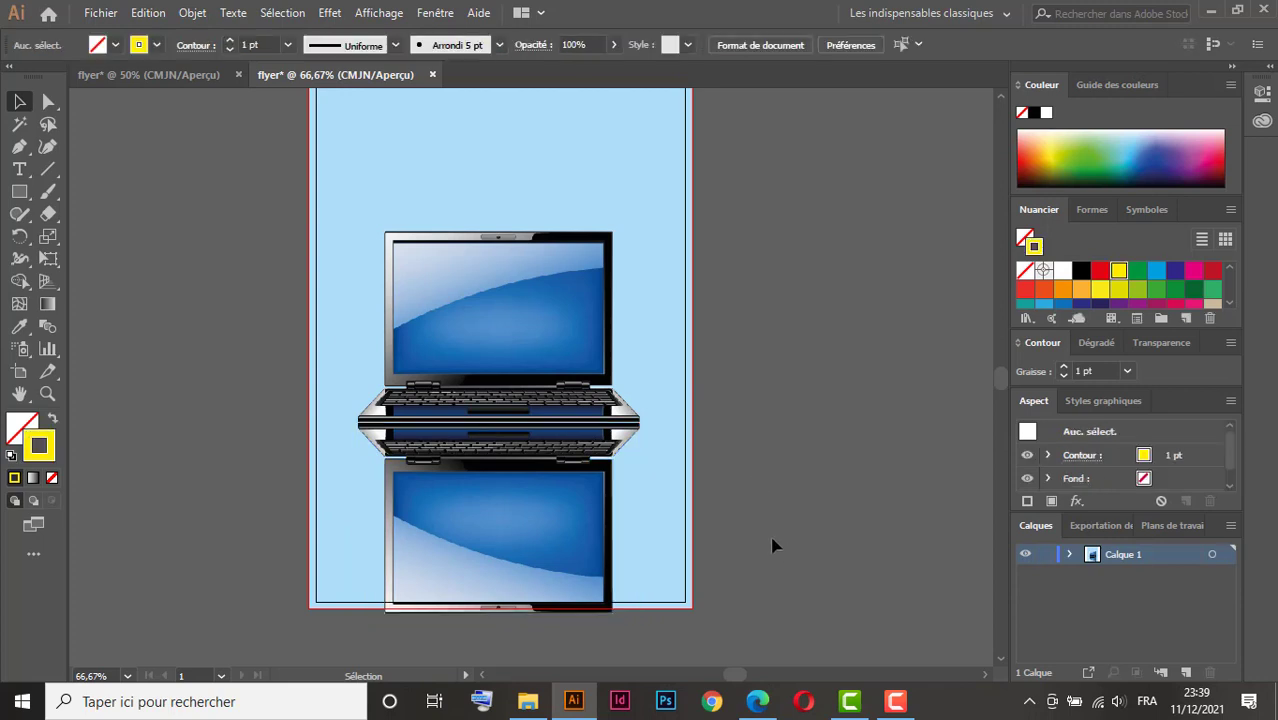
Examine the faded laptop reflection in the other open flyer document and return to the current flyer.
scroll(767, 568, down, 3)
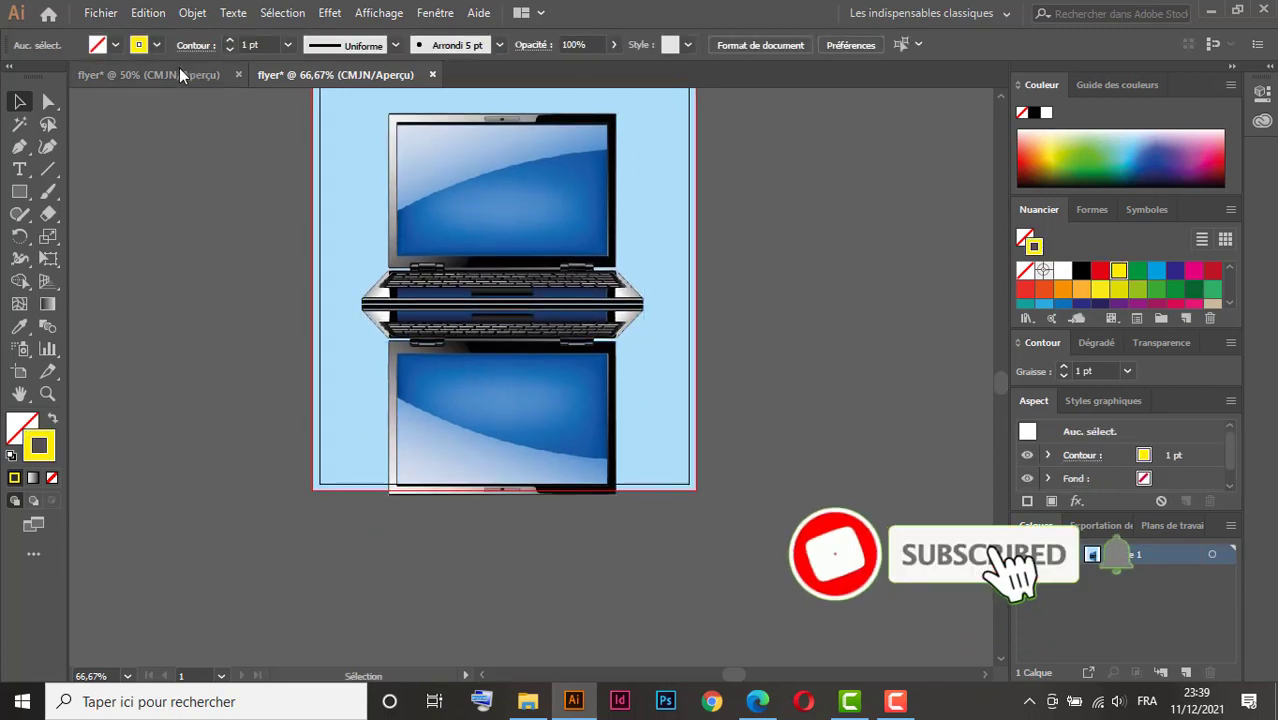
click(172, 73)
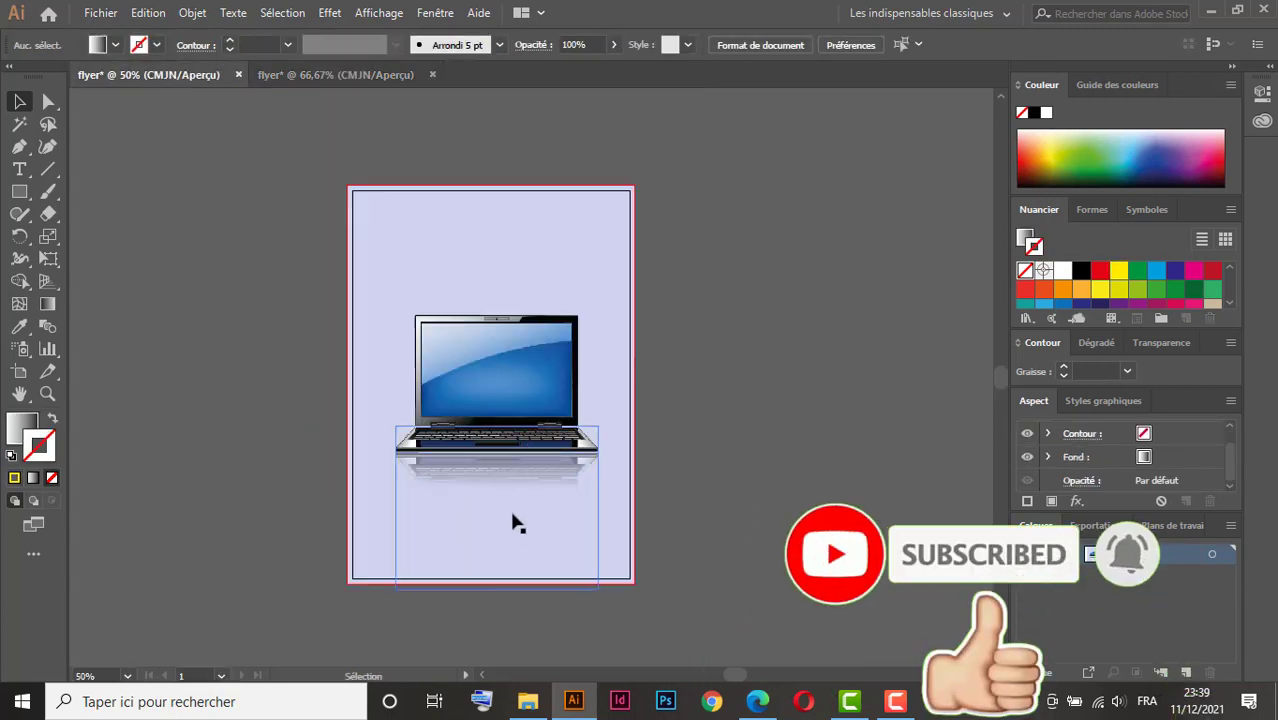
click(319, 75)
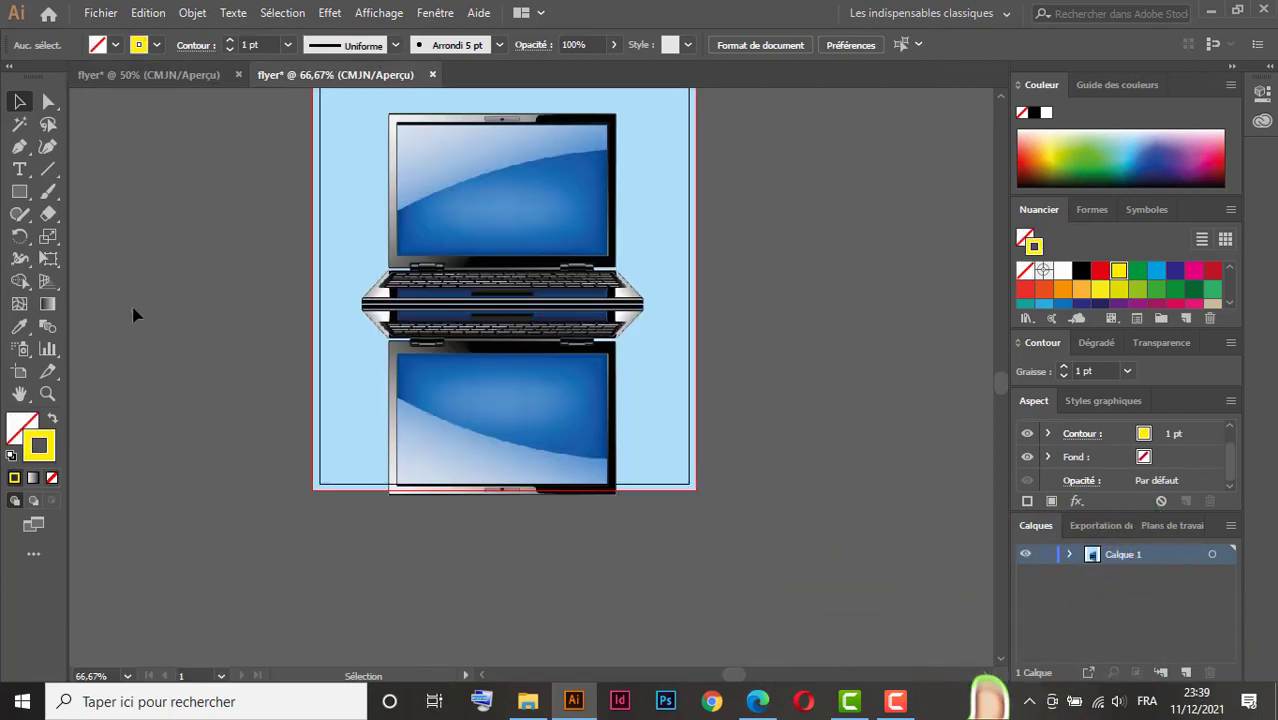
Draw a white rectangle without a stroke that completely covers the mirrored laptop copy.
click(20, 192)
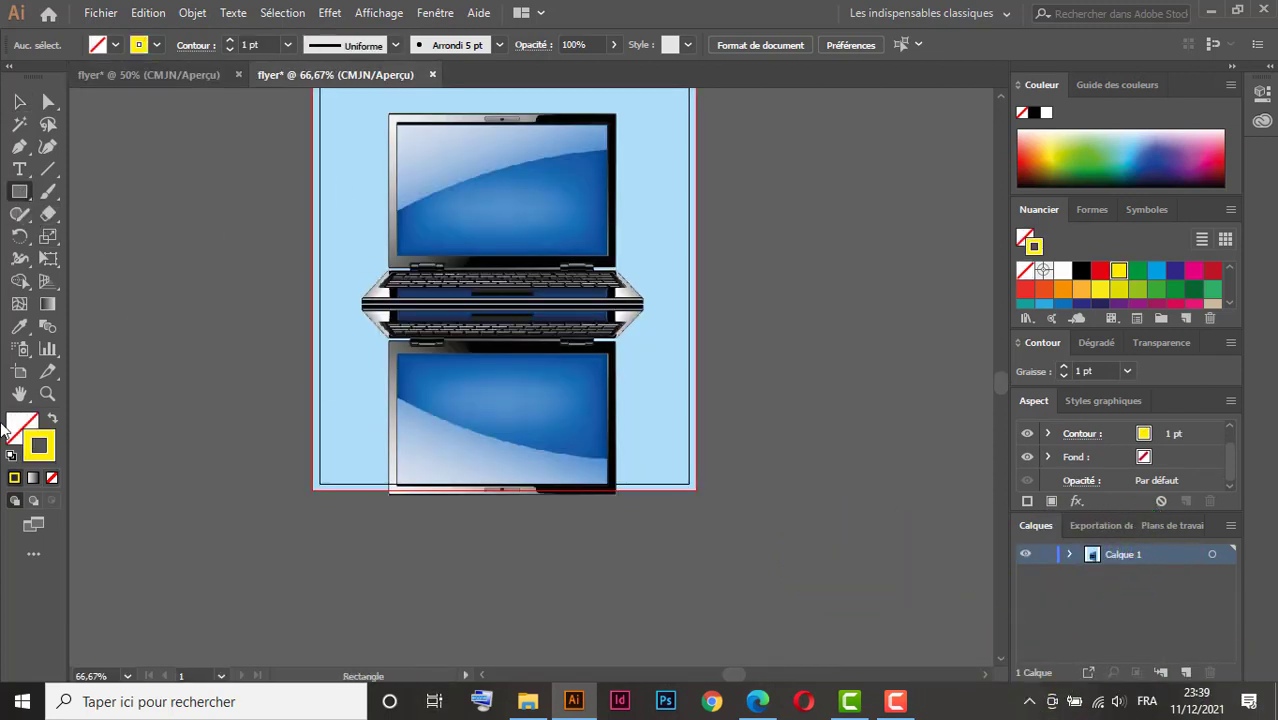
click(11, 458)
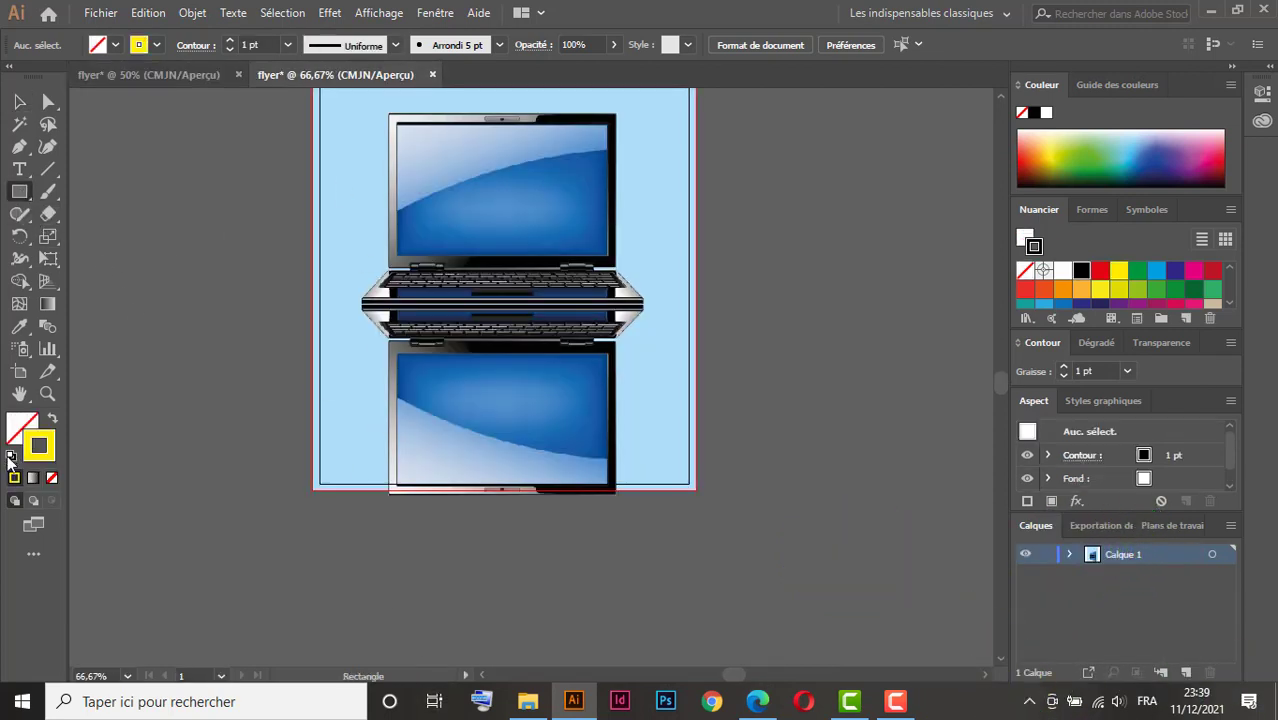
click(53, 480)
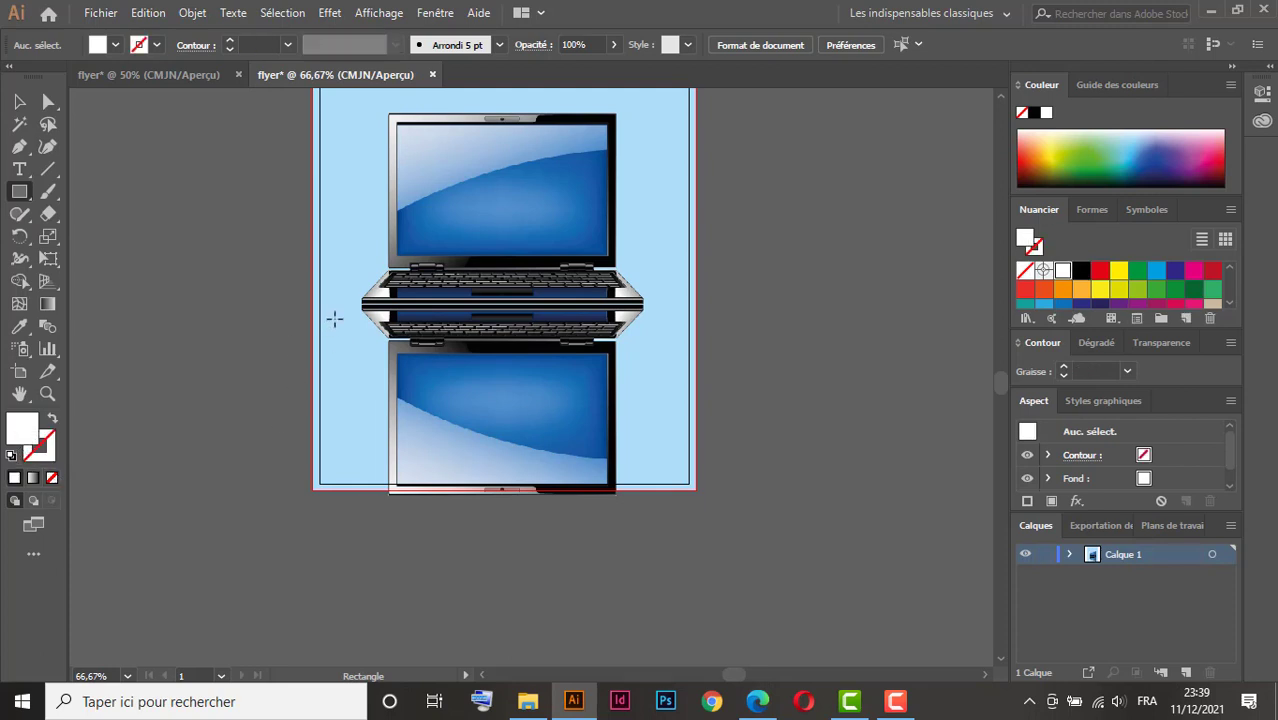
drag(335, 305, 672, 528)
click(19, 101)
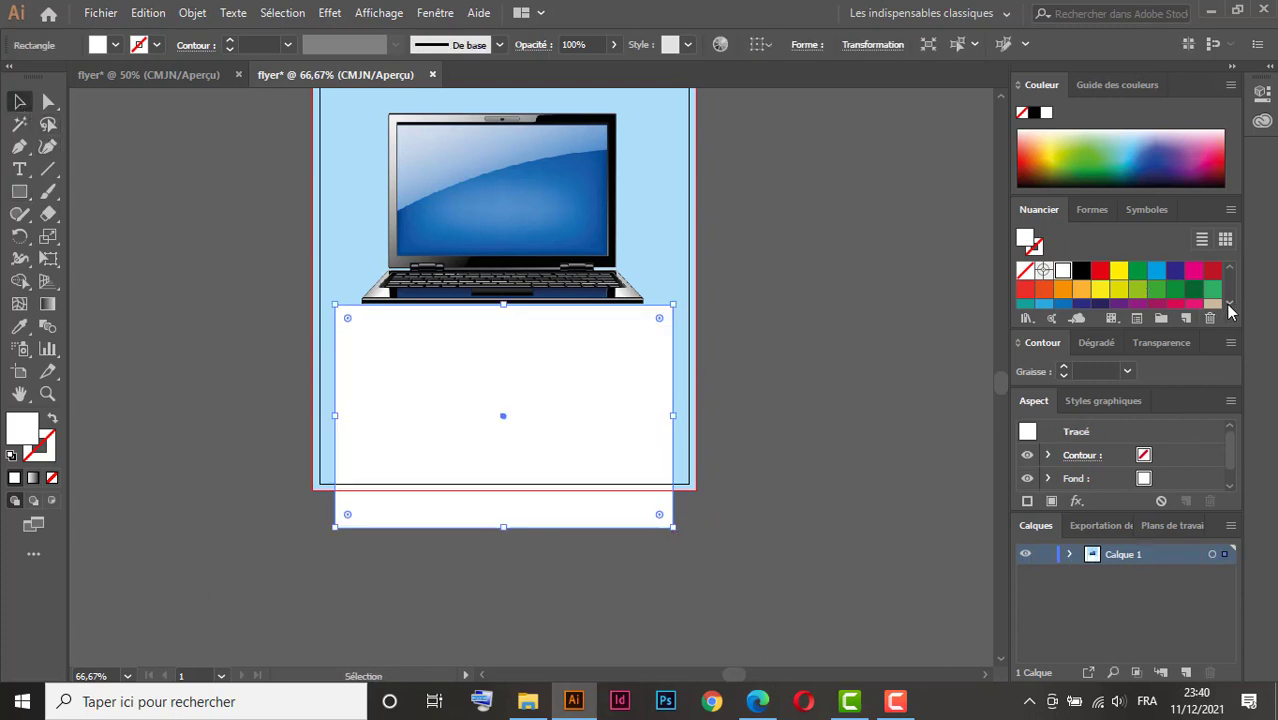
Fill the white rectangle covering the mirrored laptop with the linear white-to-black gradient swatch.
click(1229, 304)
click(1229, 304)
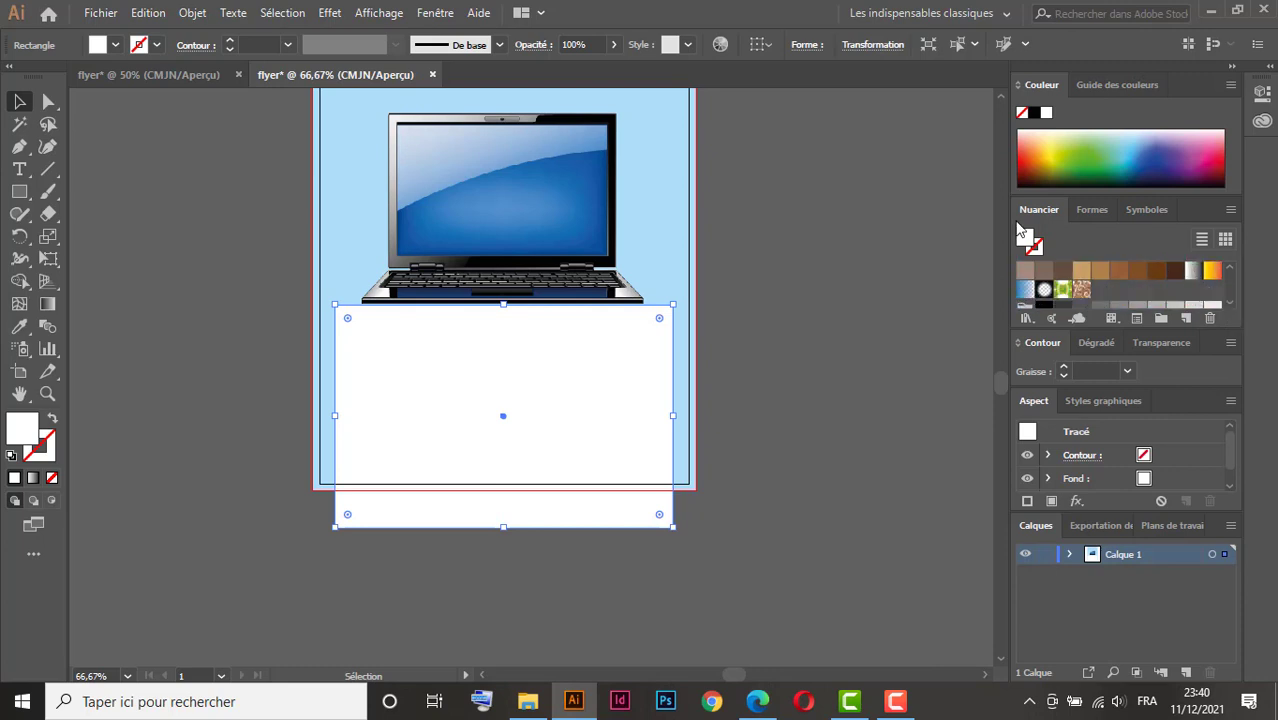
click(1190, 272)
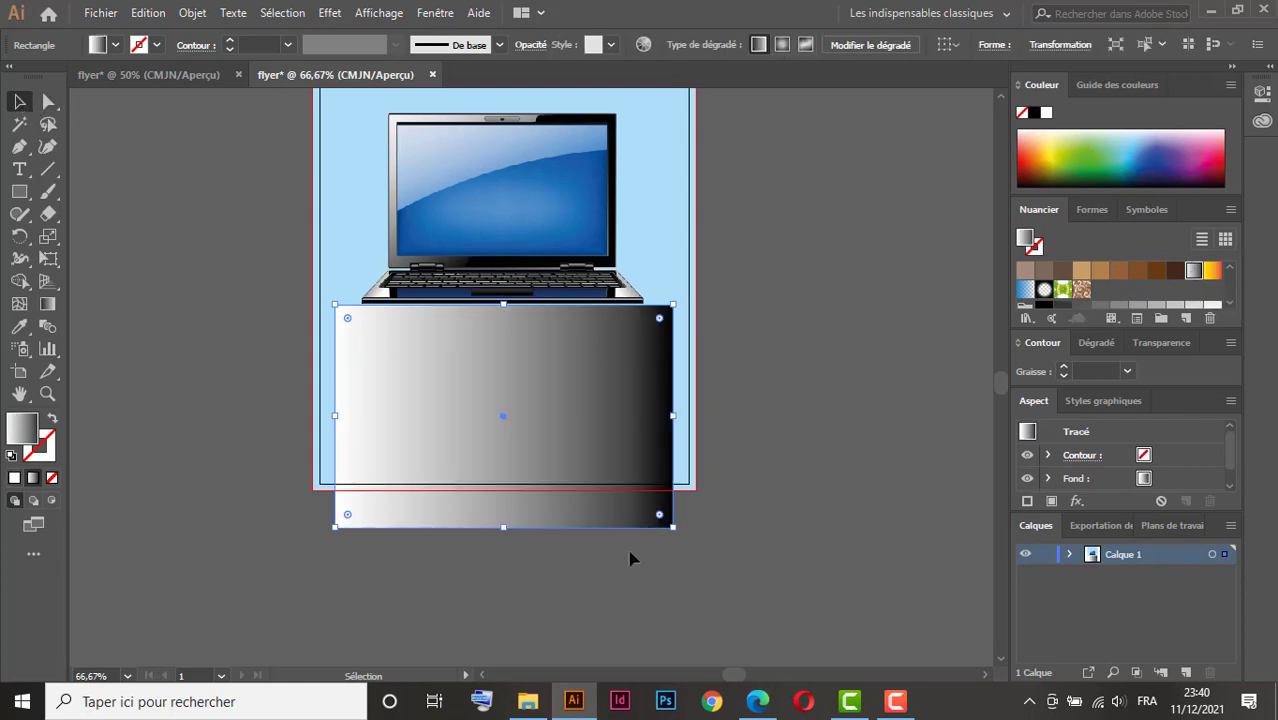
Detach the Transparency panel, select the gradient rectangle with the mirrored laptop beneath it, and create an opacity mask from them.
drag(1162, 343, 777, 172)
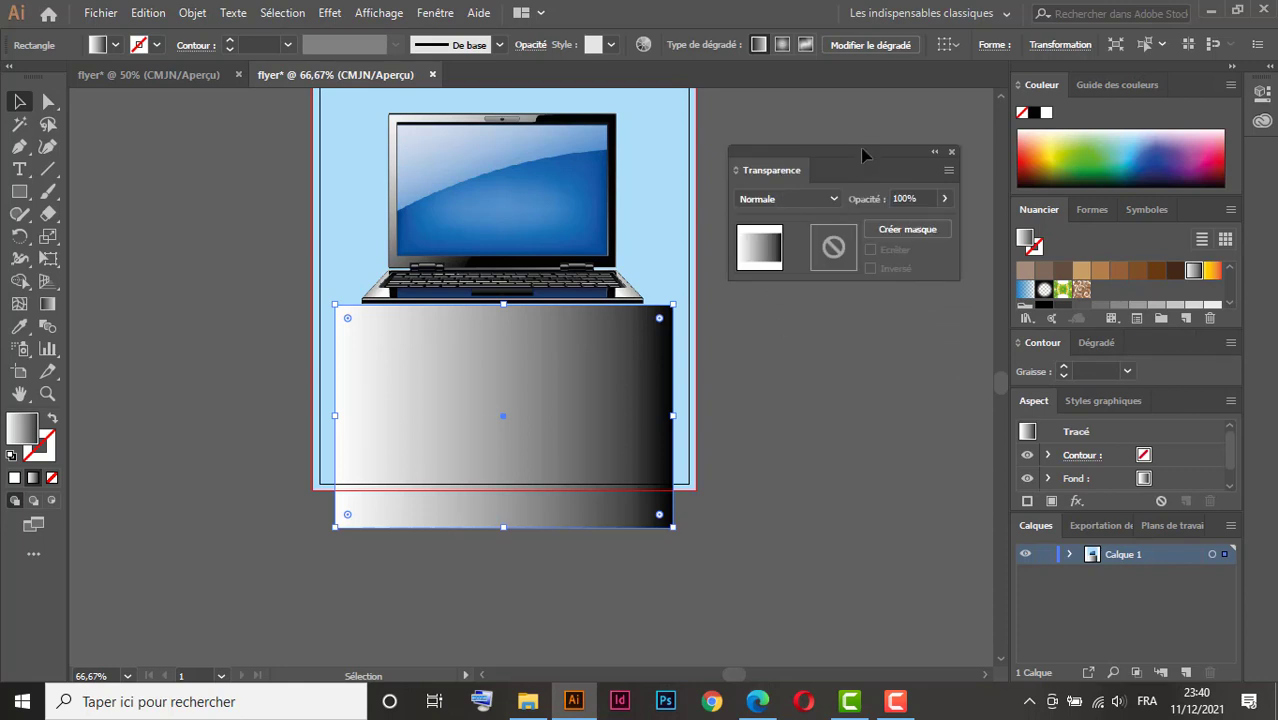
drag(858, 161, 870, 257)
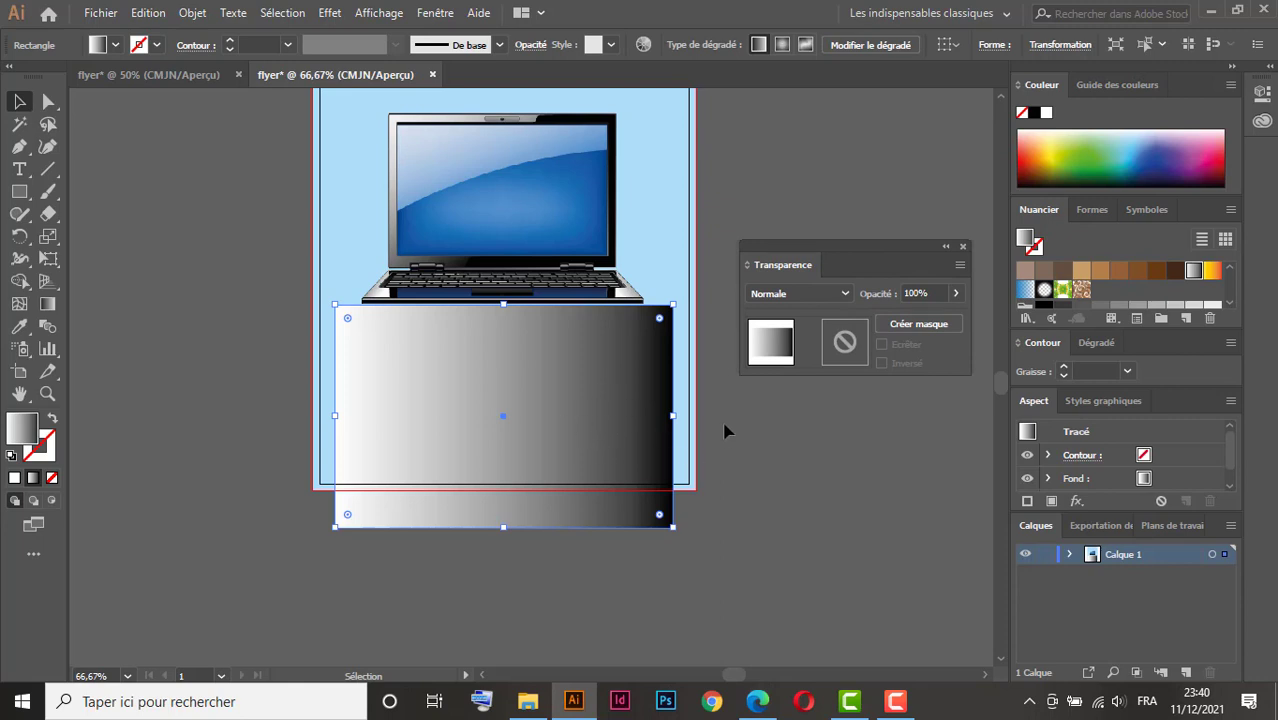
drag(725, 413, 561, 483)
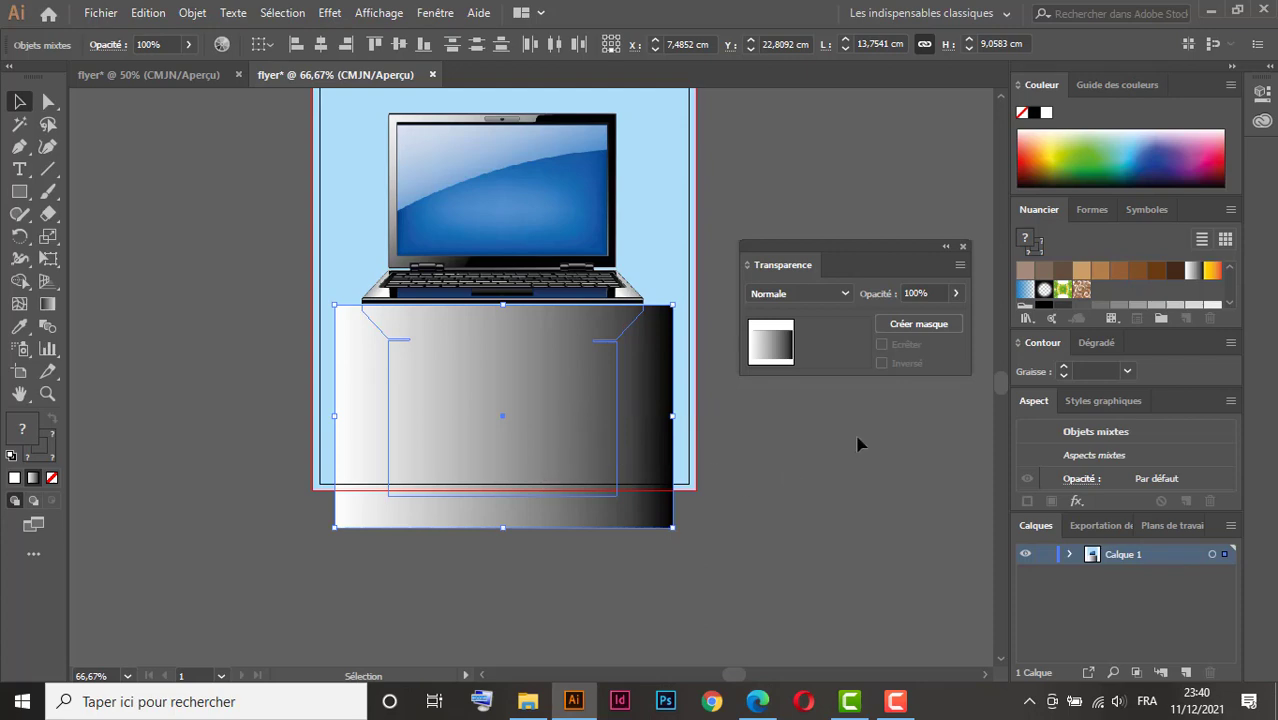
click(960, 265)
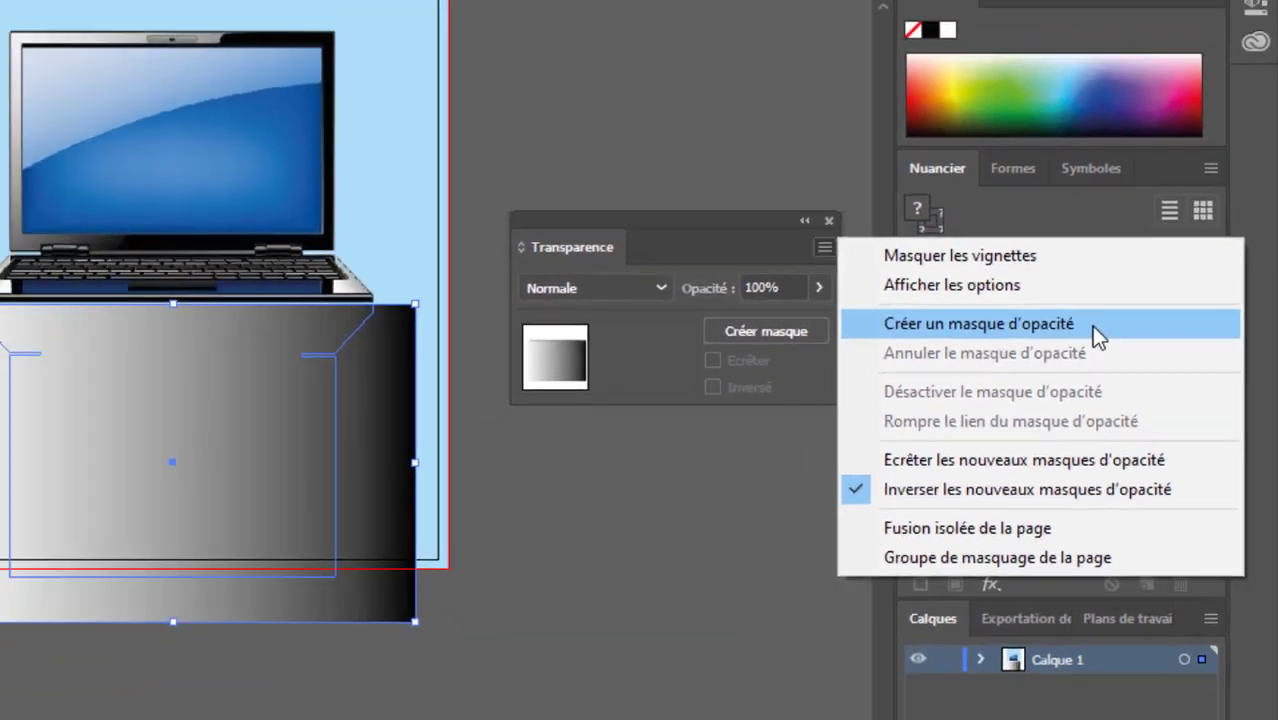
click(1050, 328)
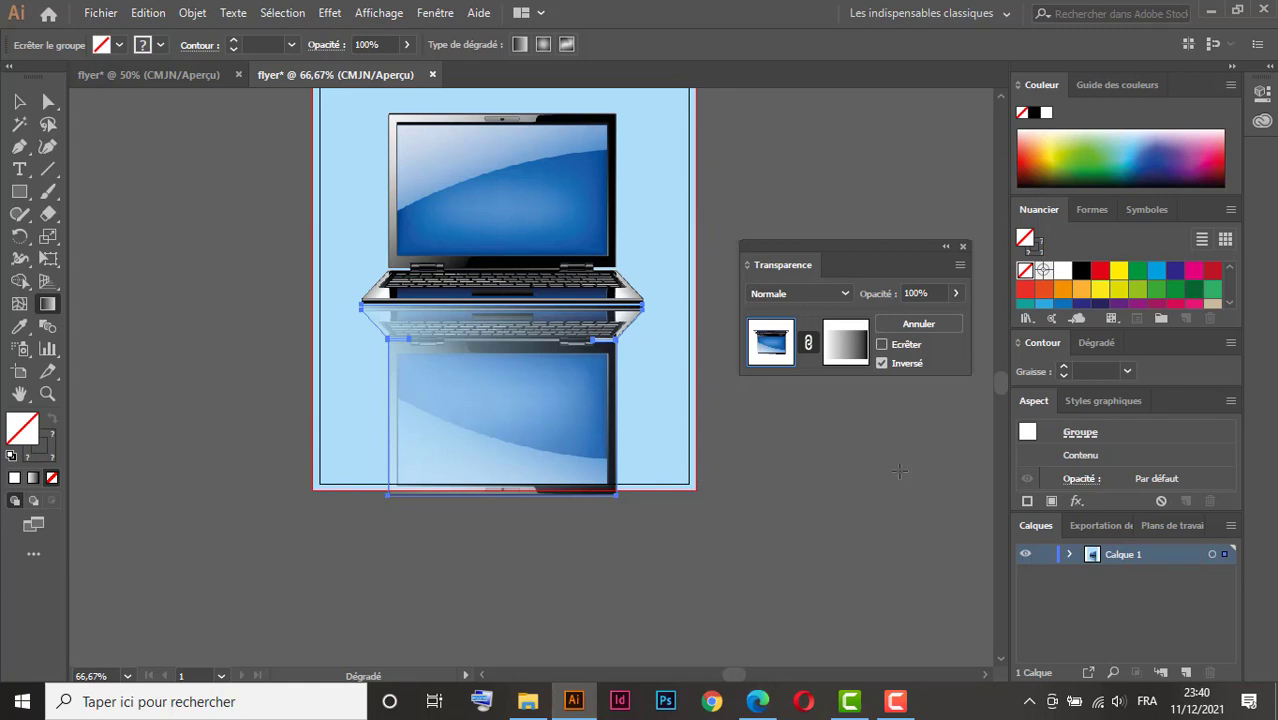
Redraw the opacity mask's gradient as a short vertical white-to-black fade from the keyboard to just below the laptop's base, with Invert off.
click(848, 349)
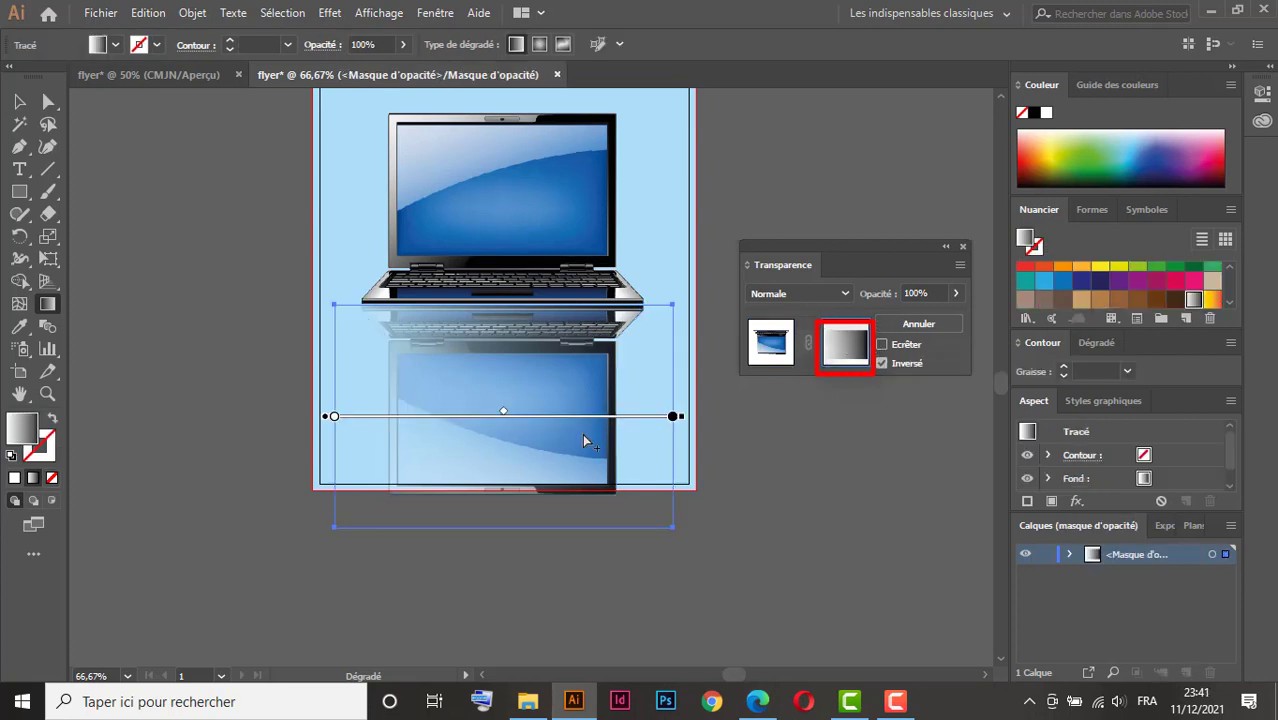
click(46, 303)
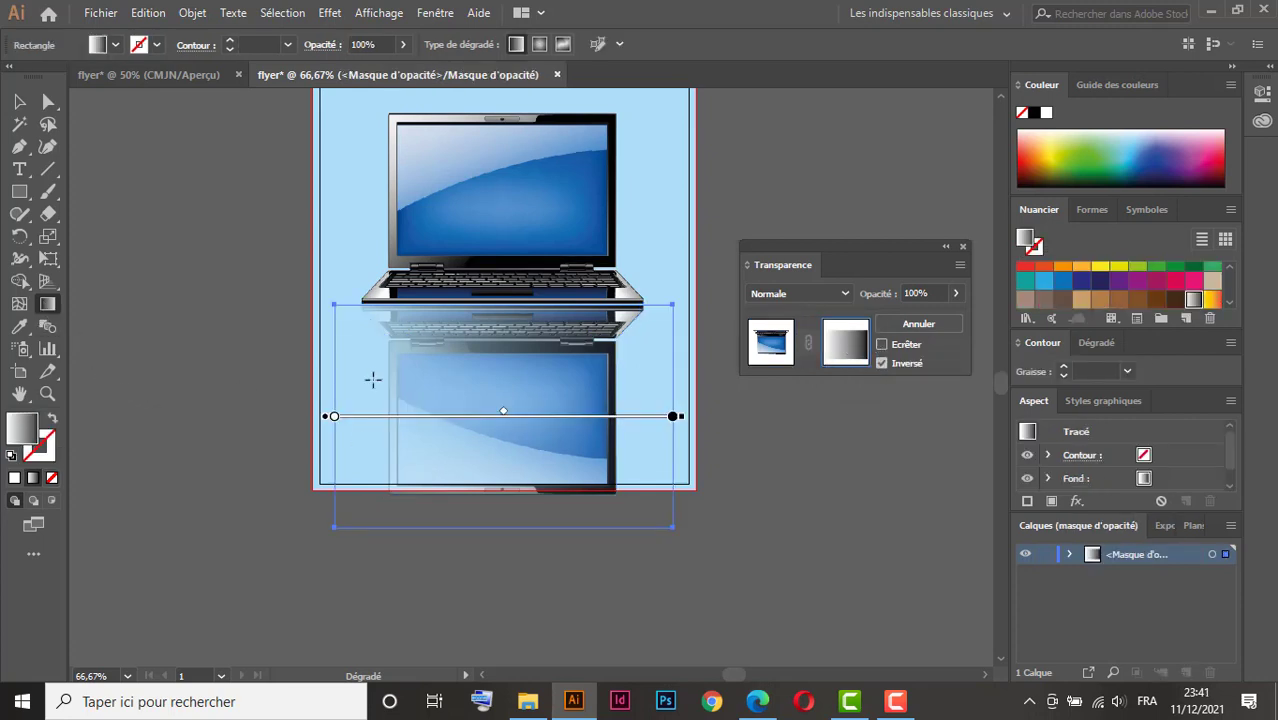
drag(499, 288, 500, 432)
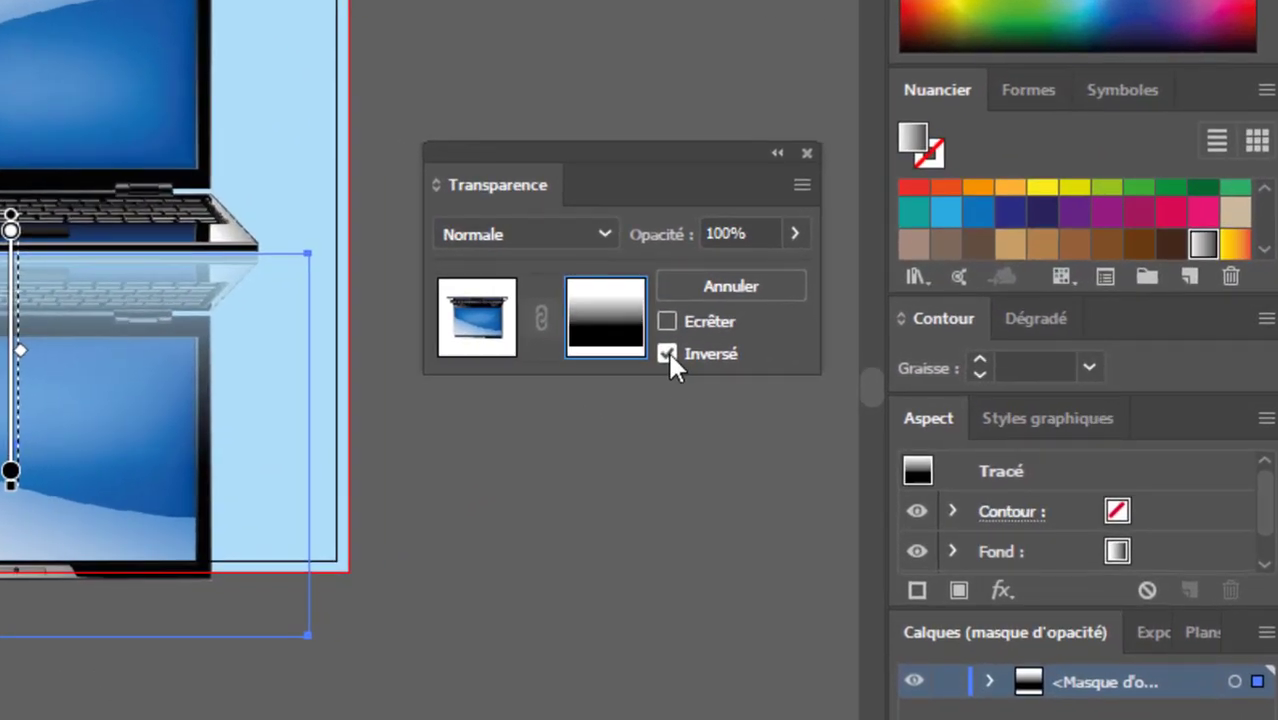
click(881, 363)
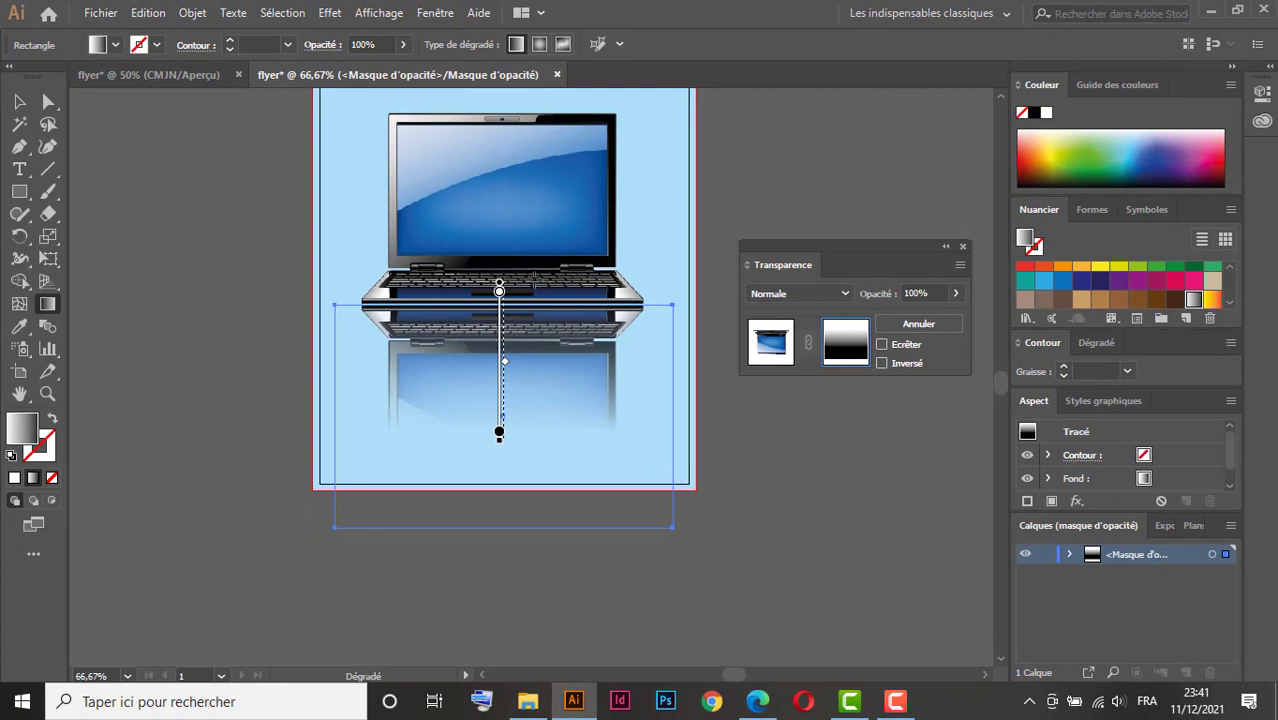
drag(534, 272, 534, 362)
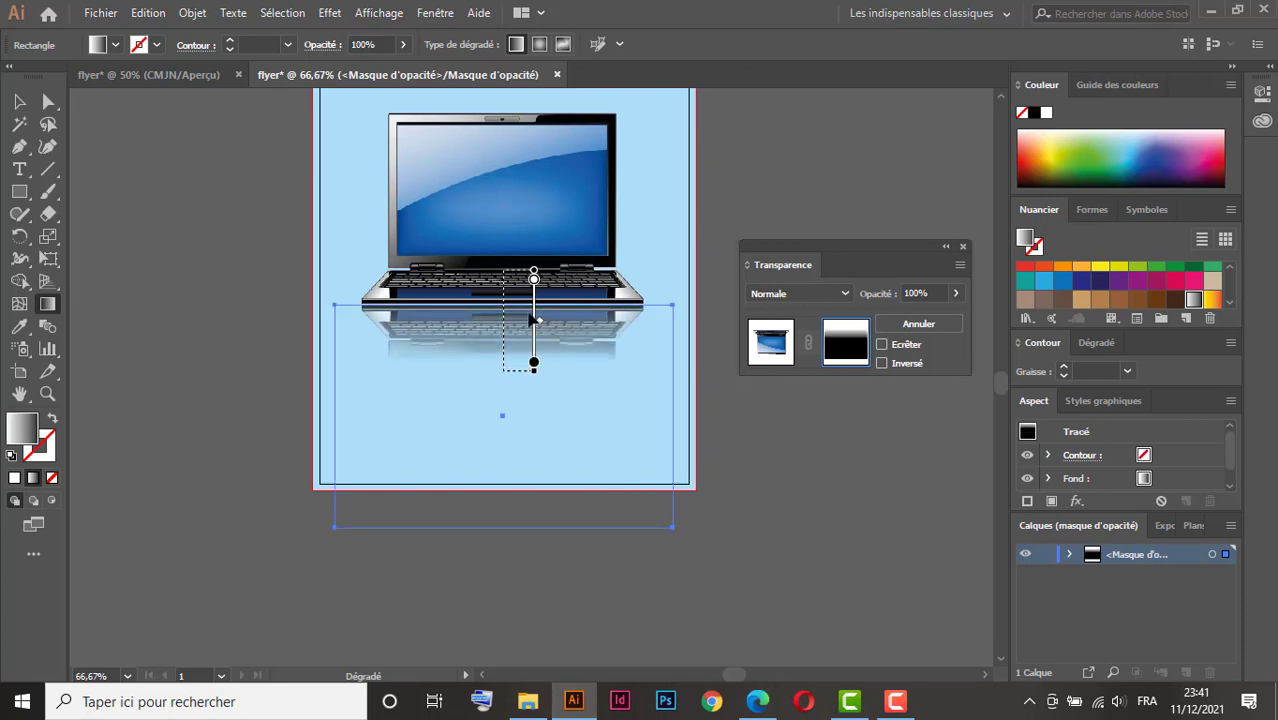
mouse_move(538, 316)
mouse_down()
mouse_move(534, 330)
mouse_move(533, 301)
mouse_up()
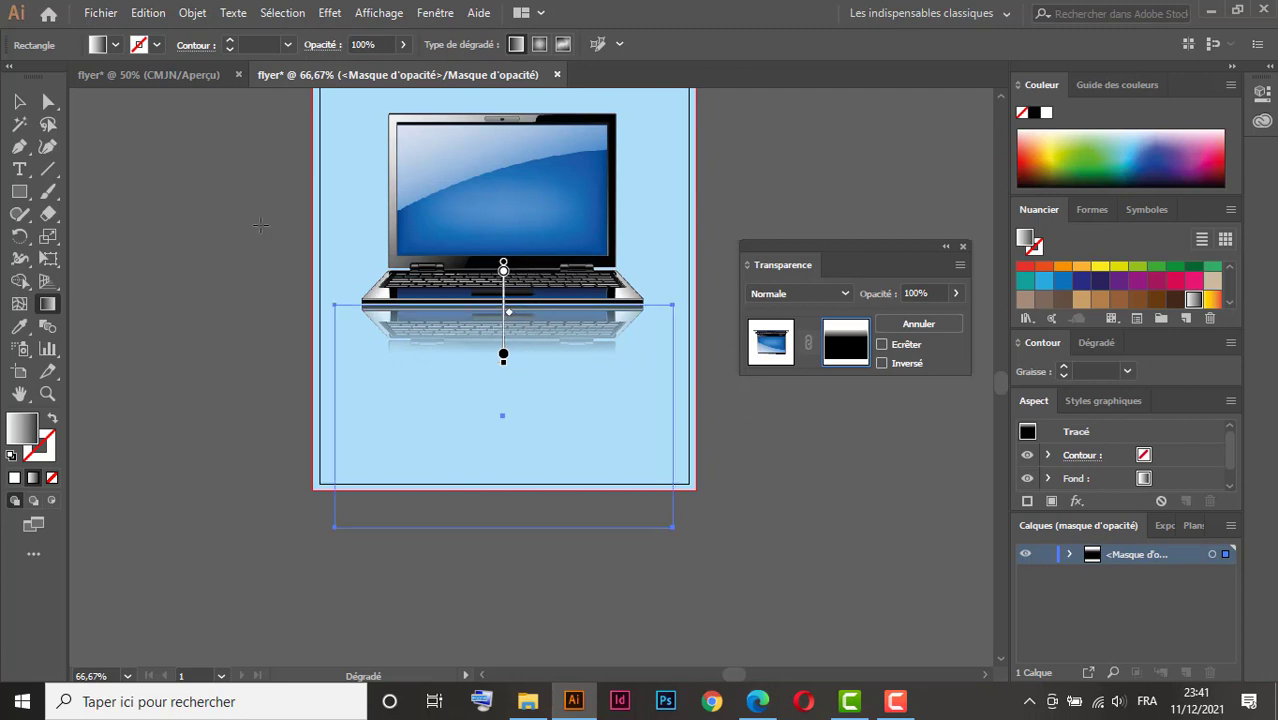
Leave opacity mask editing with nothing selected and dock the Transparency panel back beside the Stroke and Gradient panels.
click(19, 101)
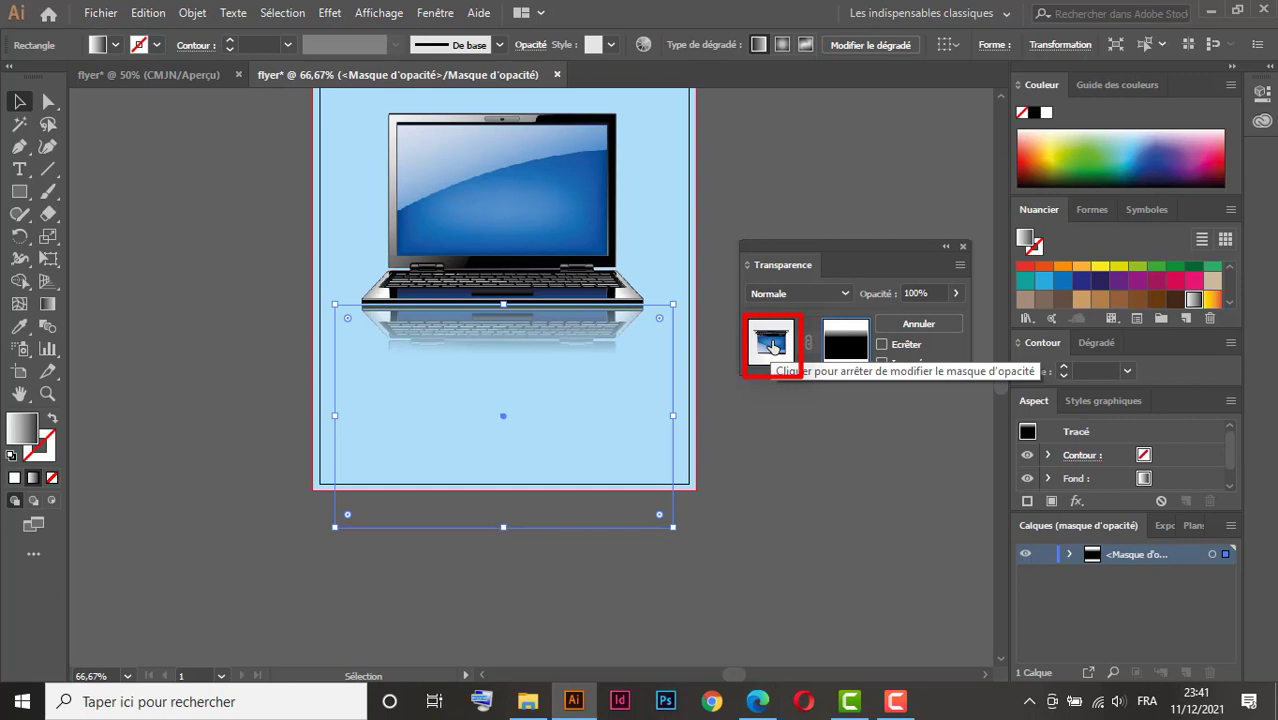
click(772, 346)
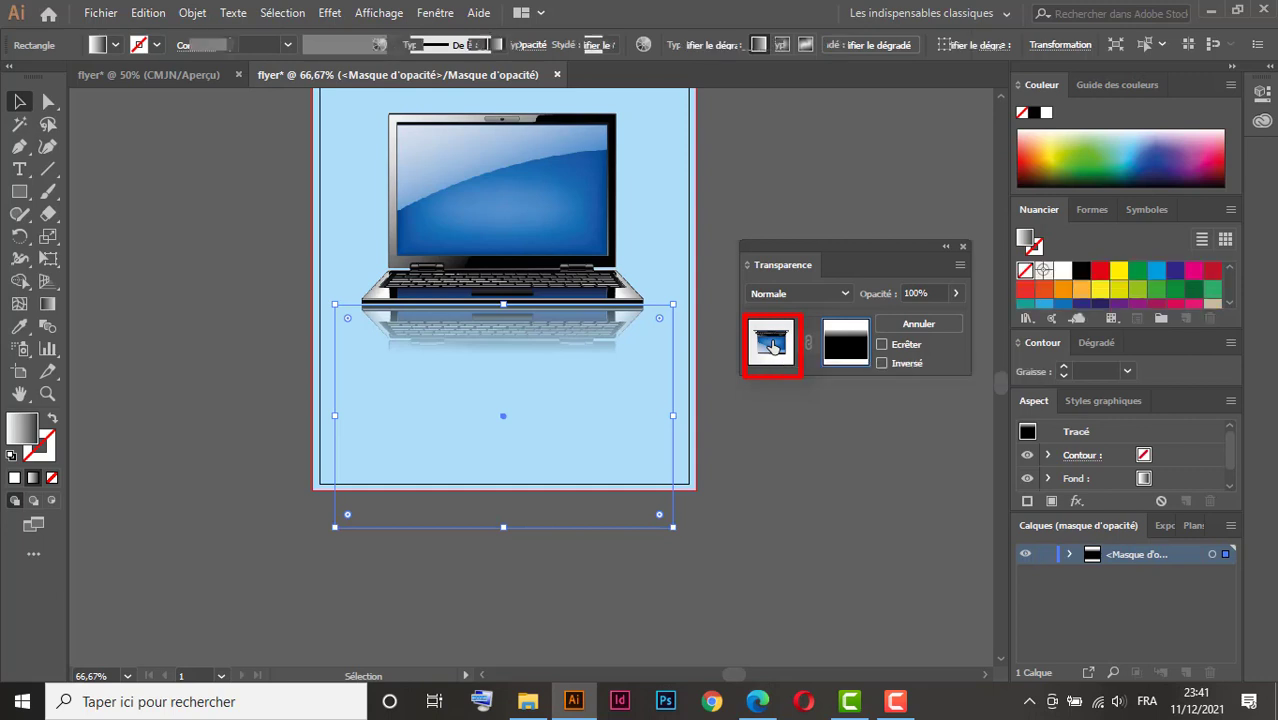
click(122, 288)
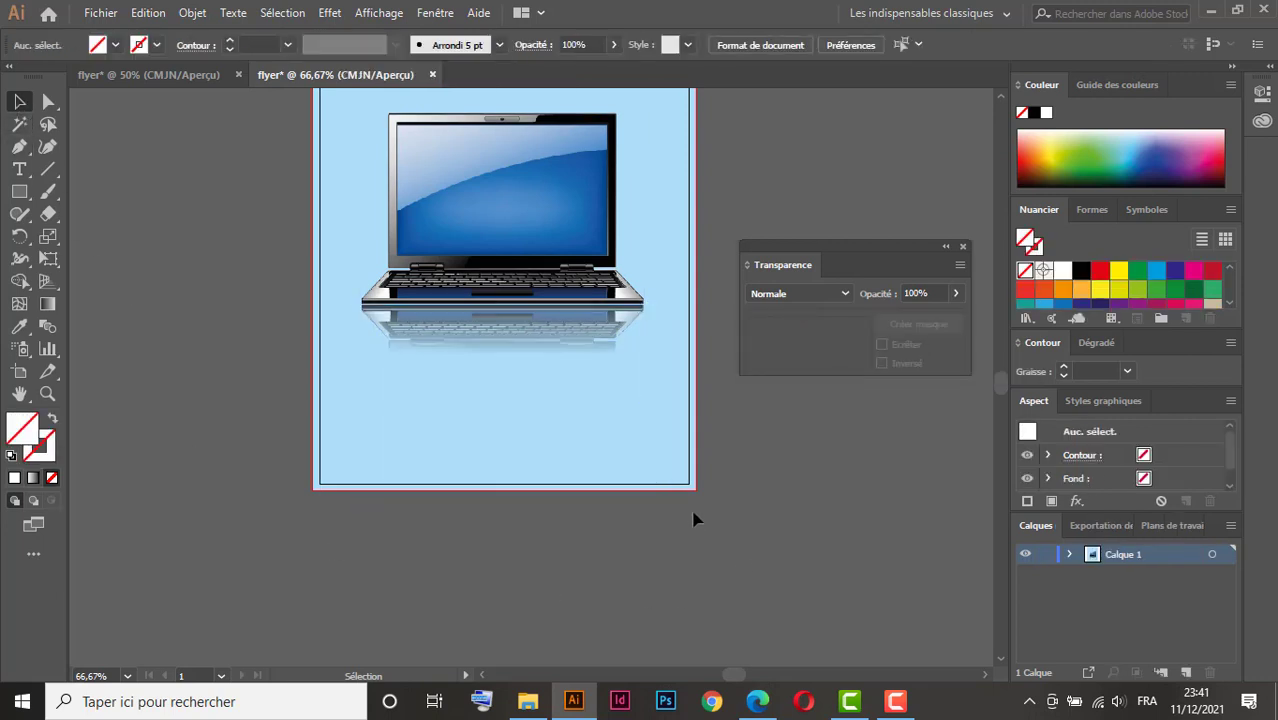
drag(665, 471, 650, 620)
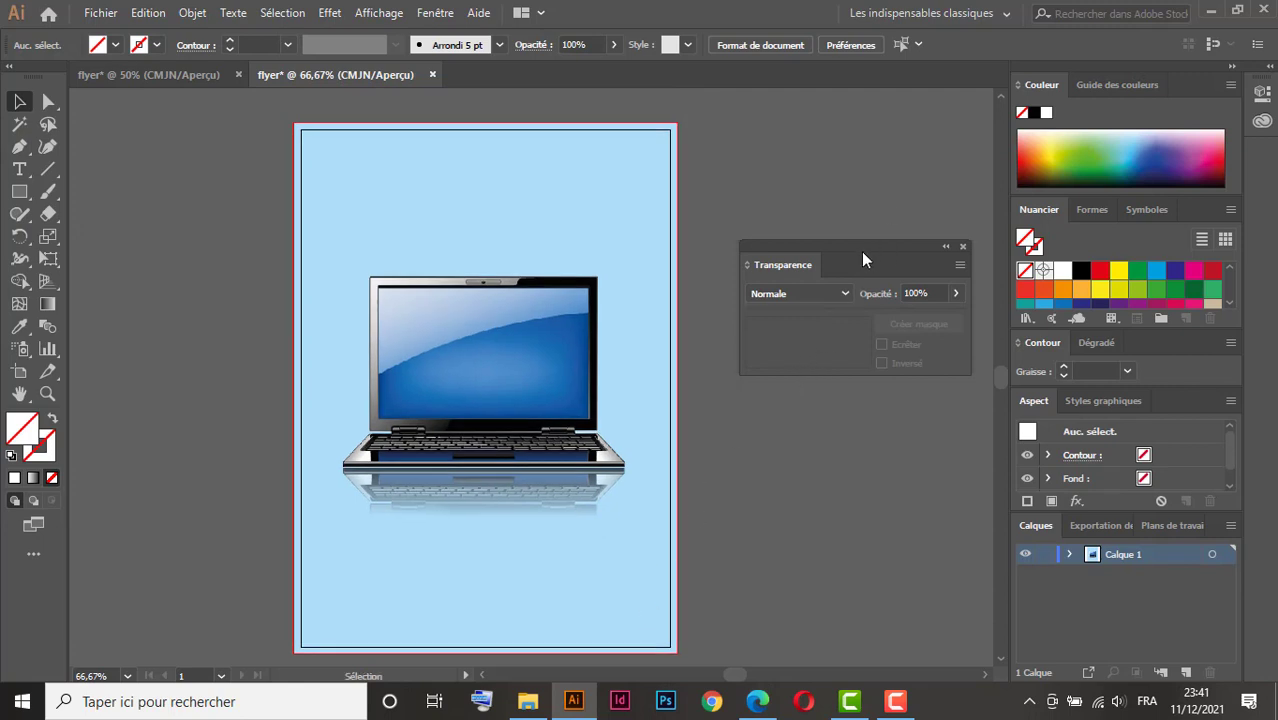
drag(865, 250, 1130, 350)
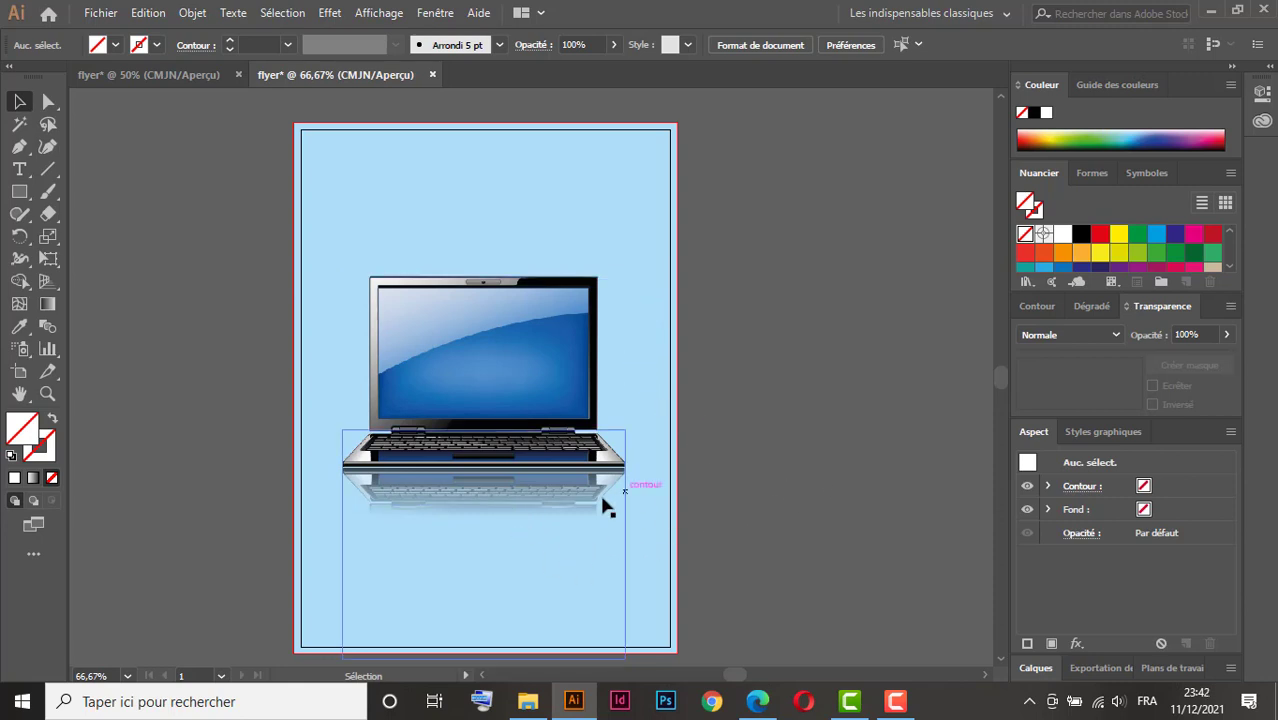
Paste a screen capture of the workspace and scale it down proportionally to sit over the laptop's screen.
drag(573, 514, 602, 366)
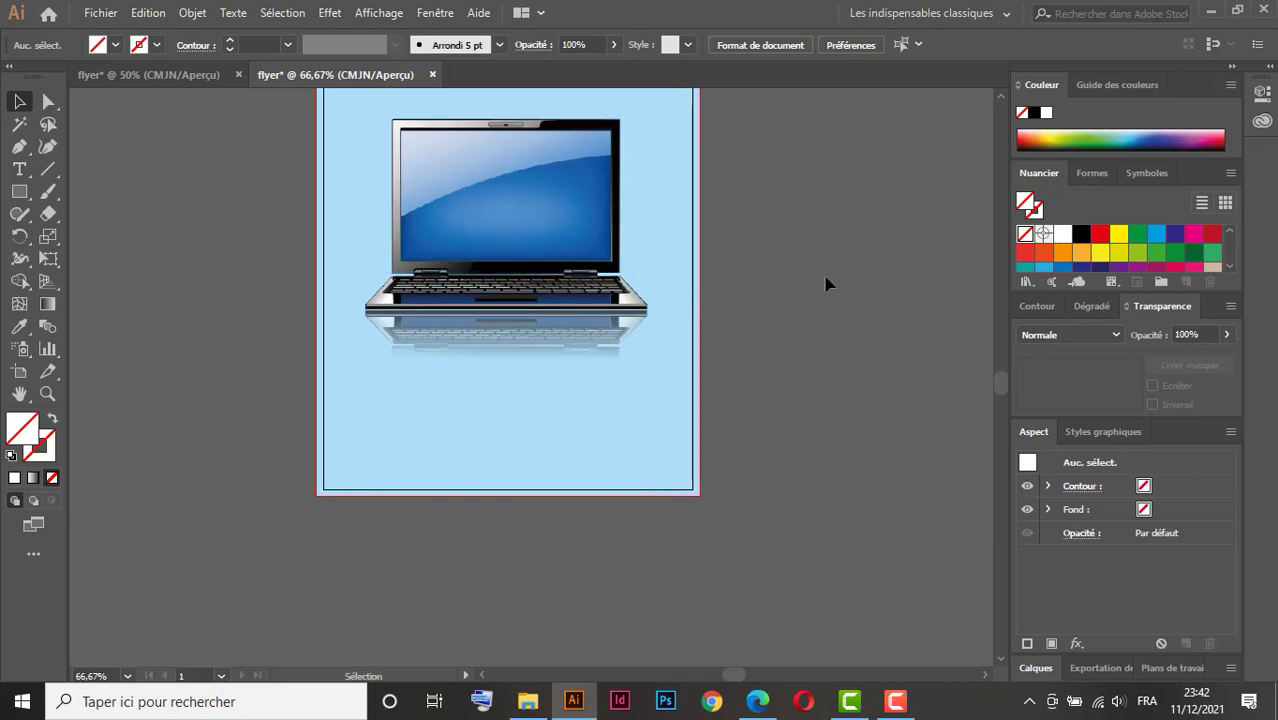
drag(783, 247, 756, 360)
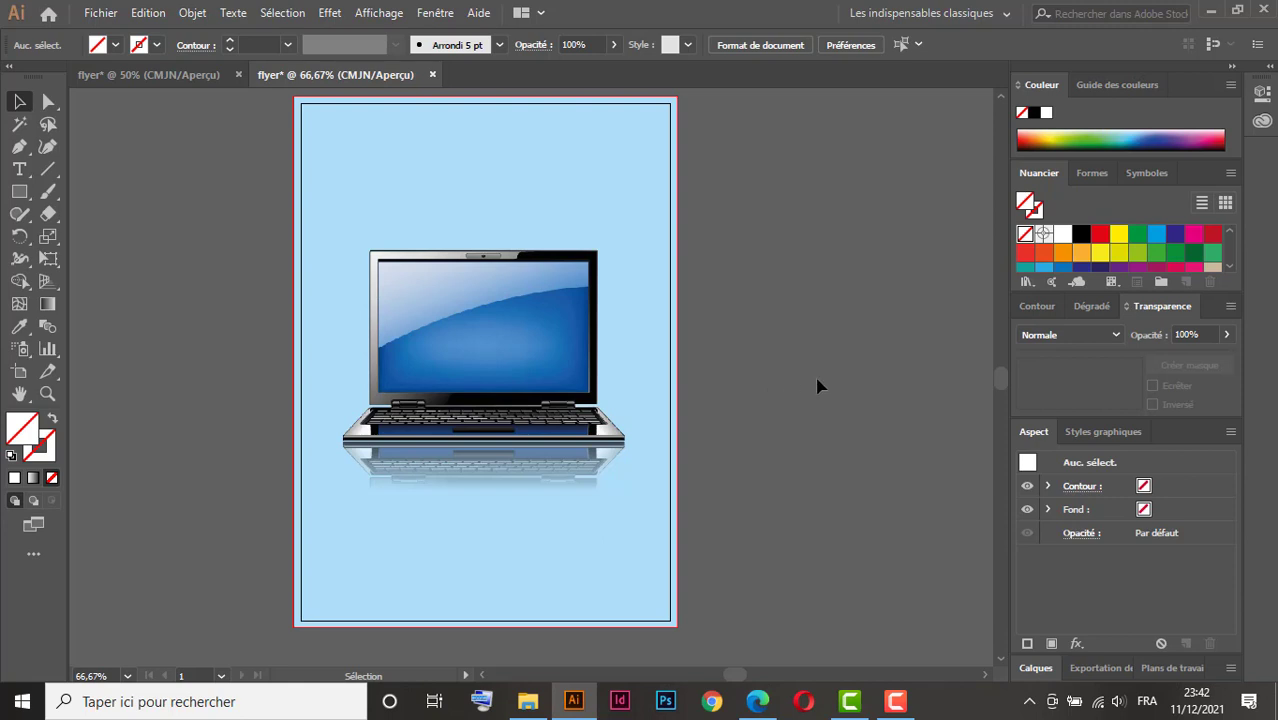
drag(763, 365, 827, 362)
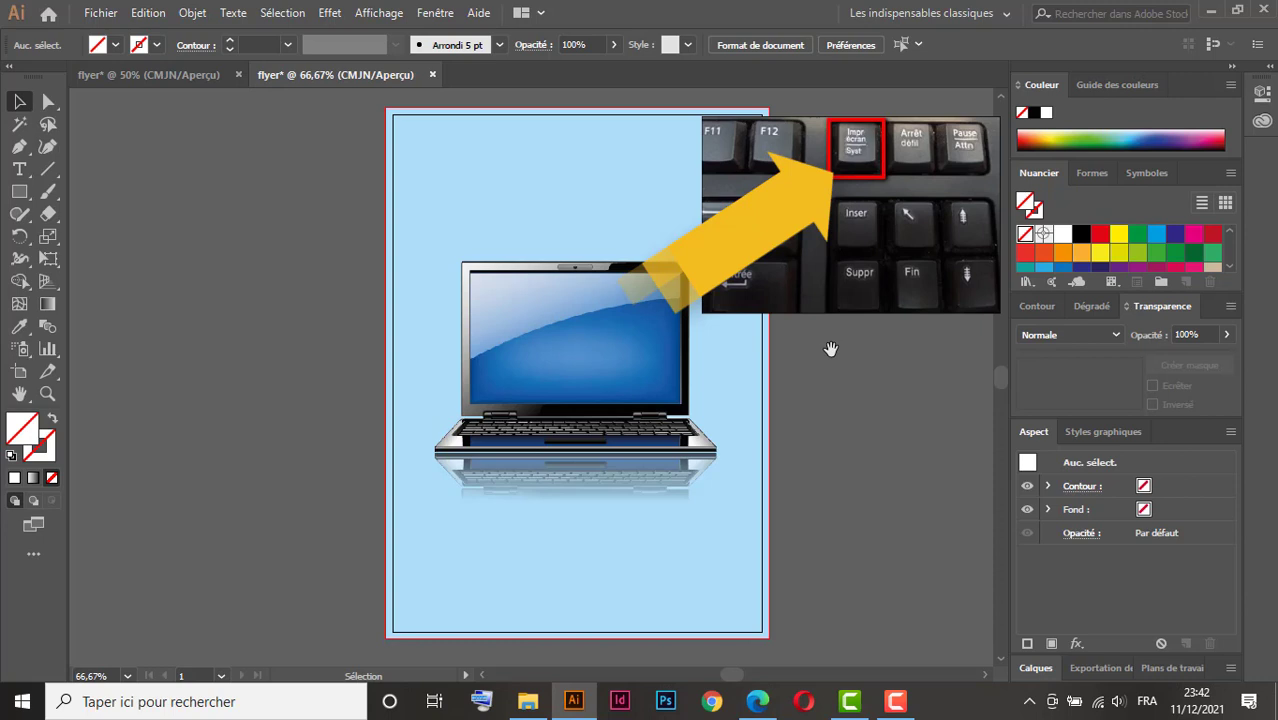
key(ctrl+v)
key(ctrl+v)
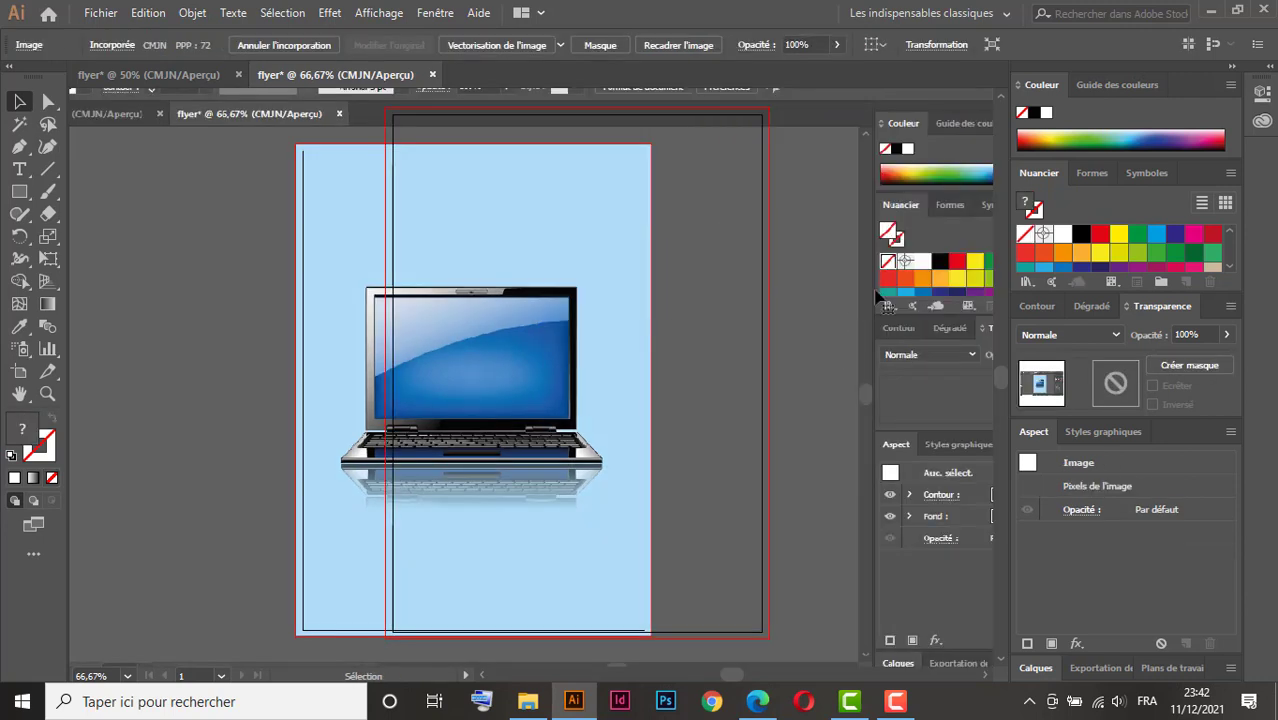
drag(708, 206, 724, 267)
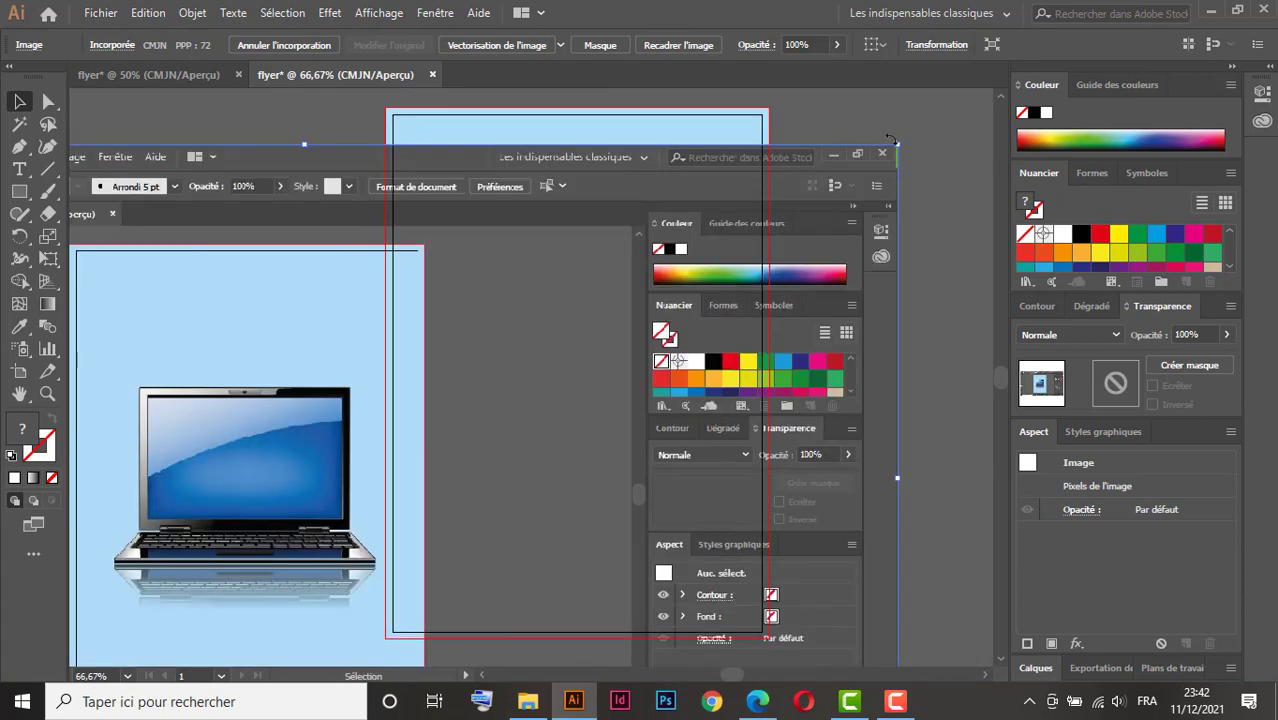
drag(897, 143, 590, 386)
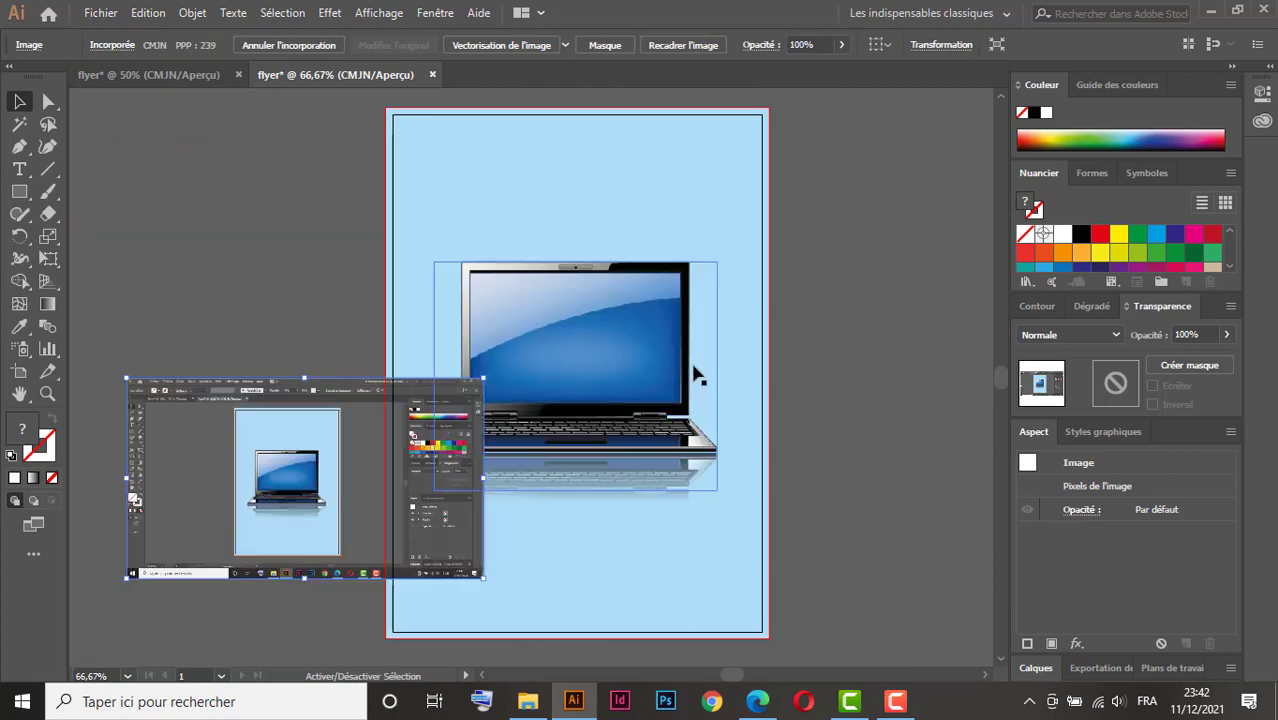
drag(245, 440, 586, 326)
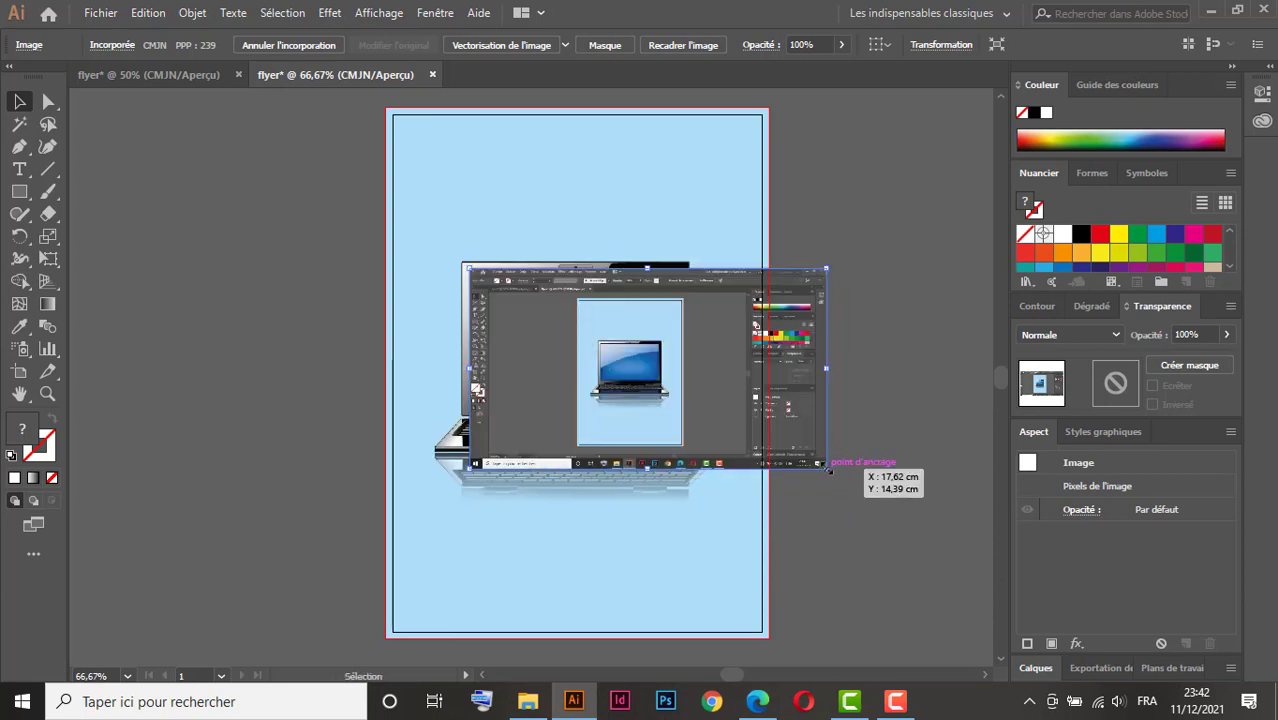
drag(828, 468, 677, 381)
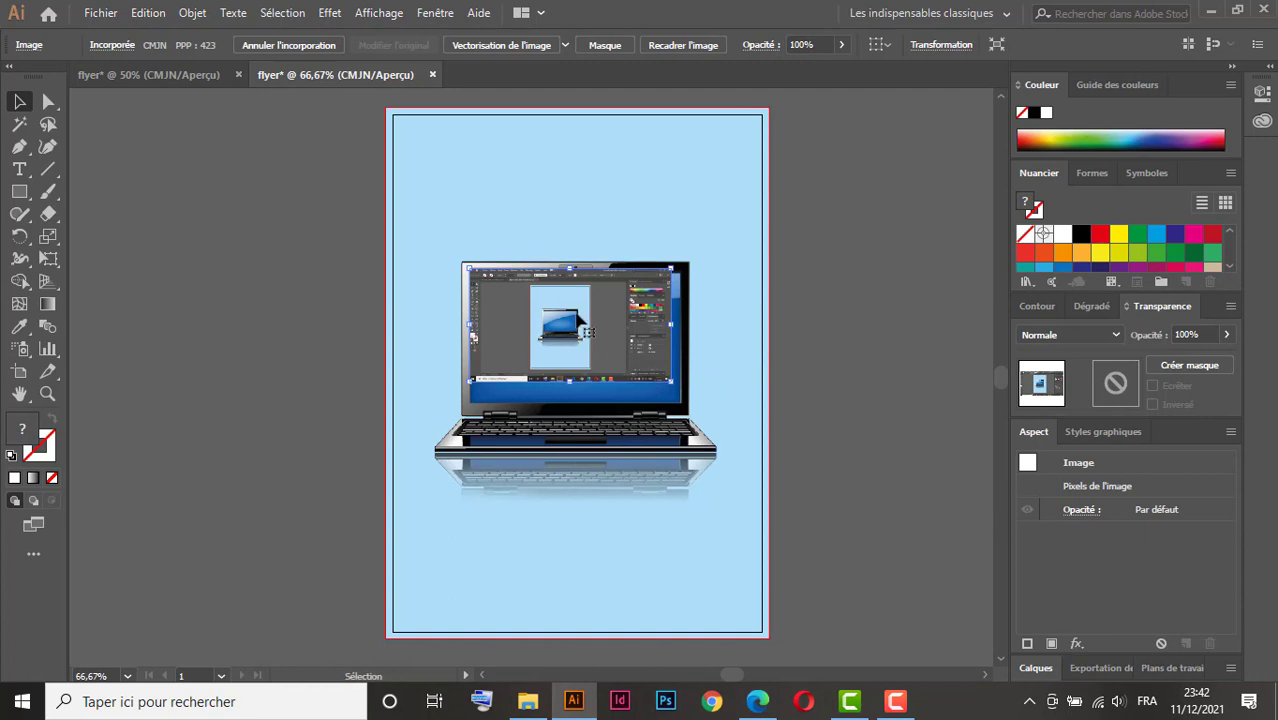
Stretch the pasted capture so its edges match the laptop's blue screen area, and deselect it.
click(594, 320)
click(567, 328)
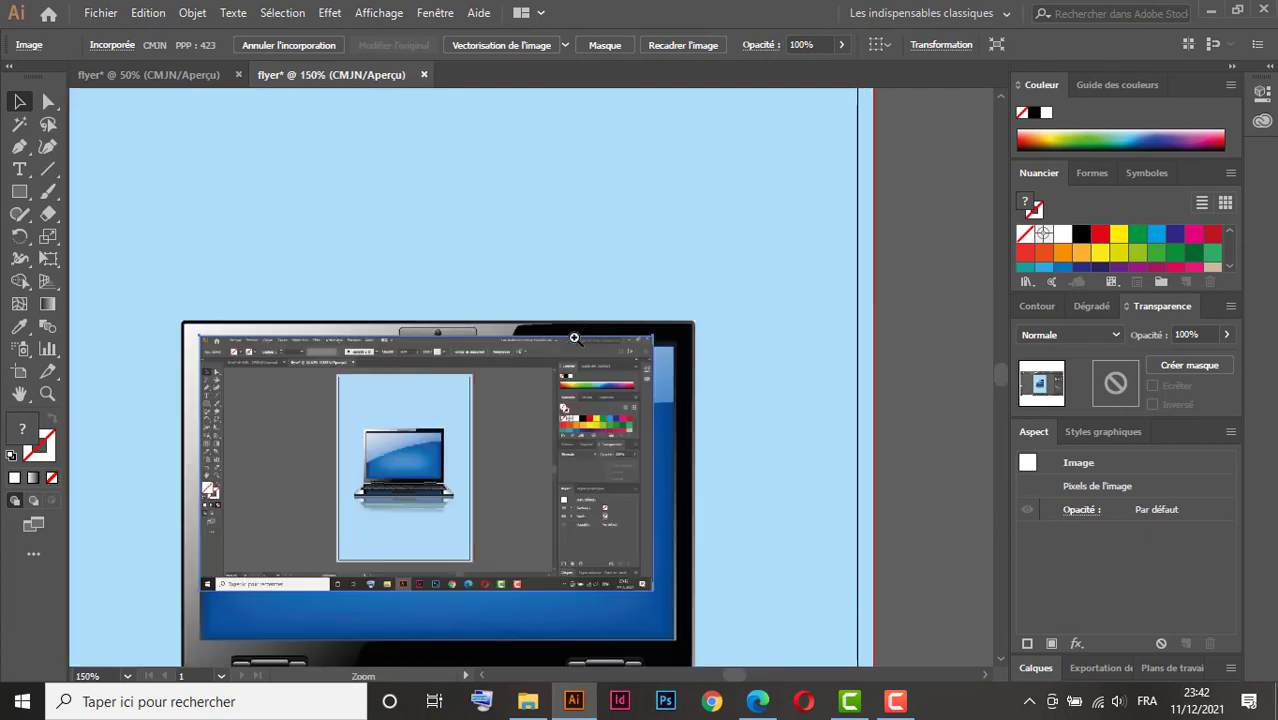
drag(703, 330, 690, 326)
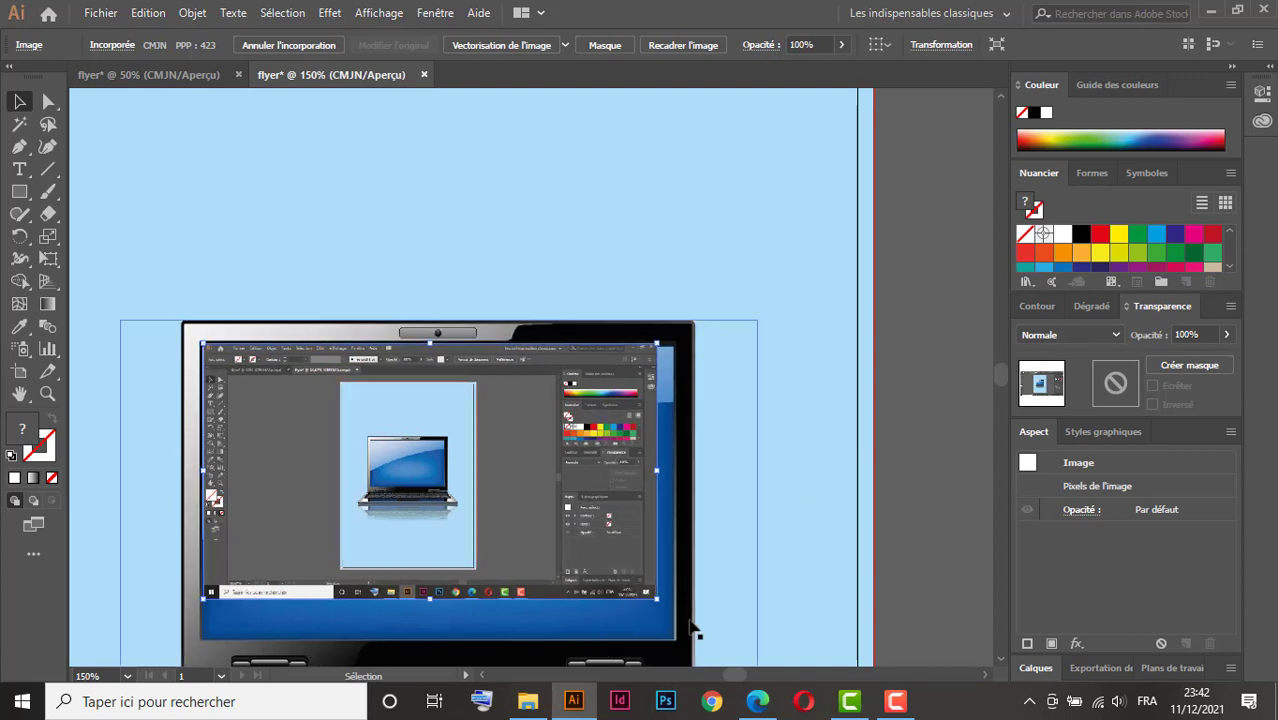
drag(657, 603, 676, 640)
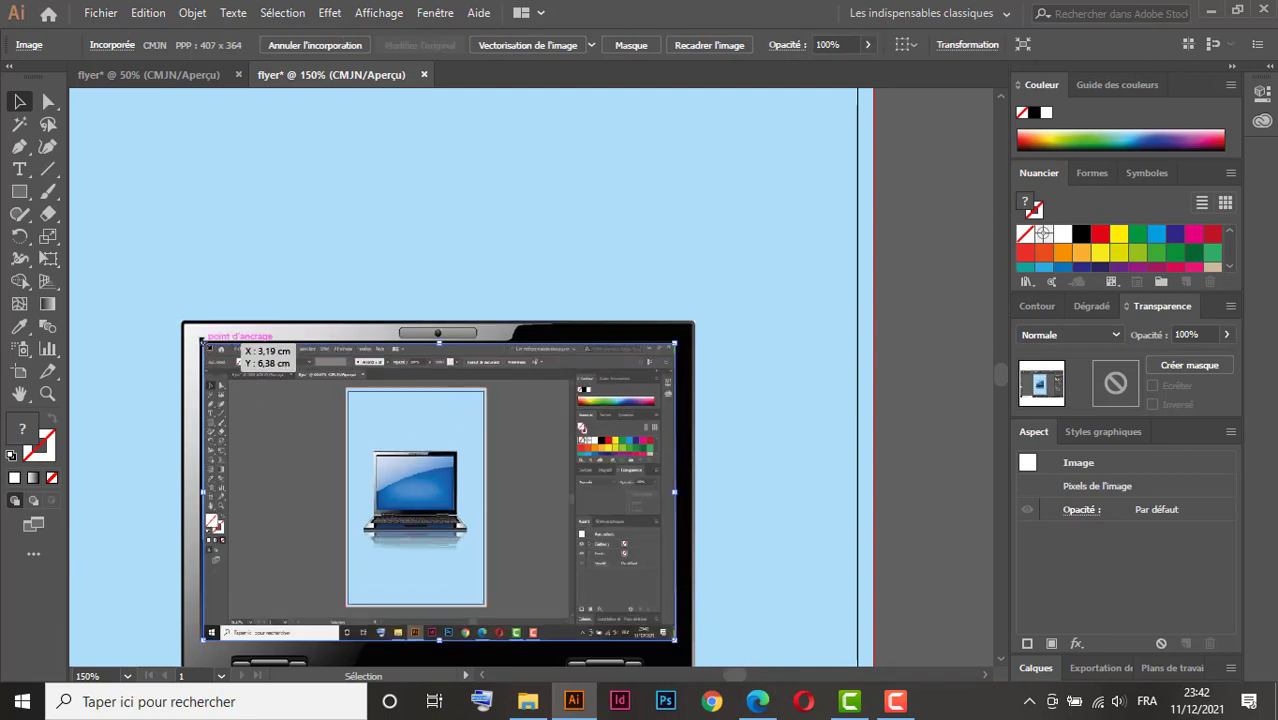
drag(203, 342, 199, 339)
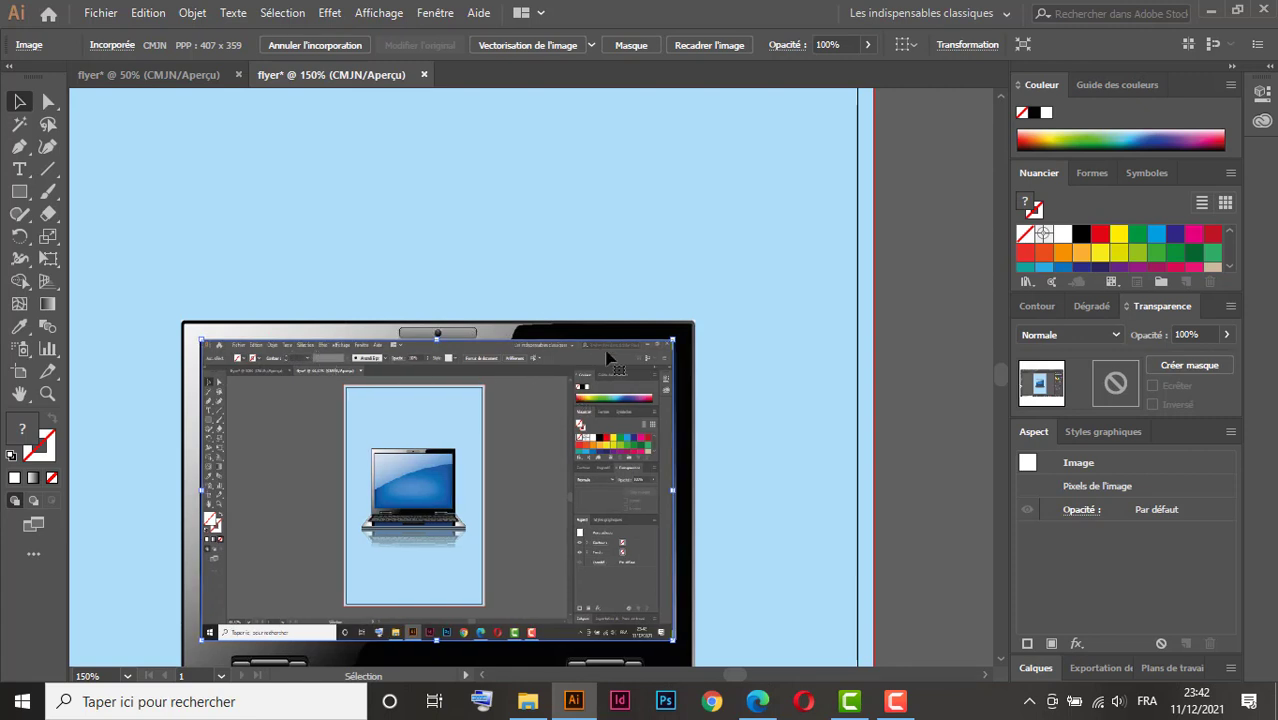
drag(671, 491, 680, 490)
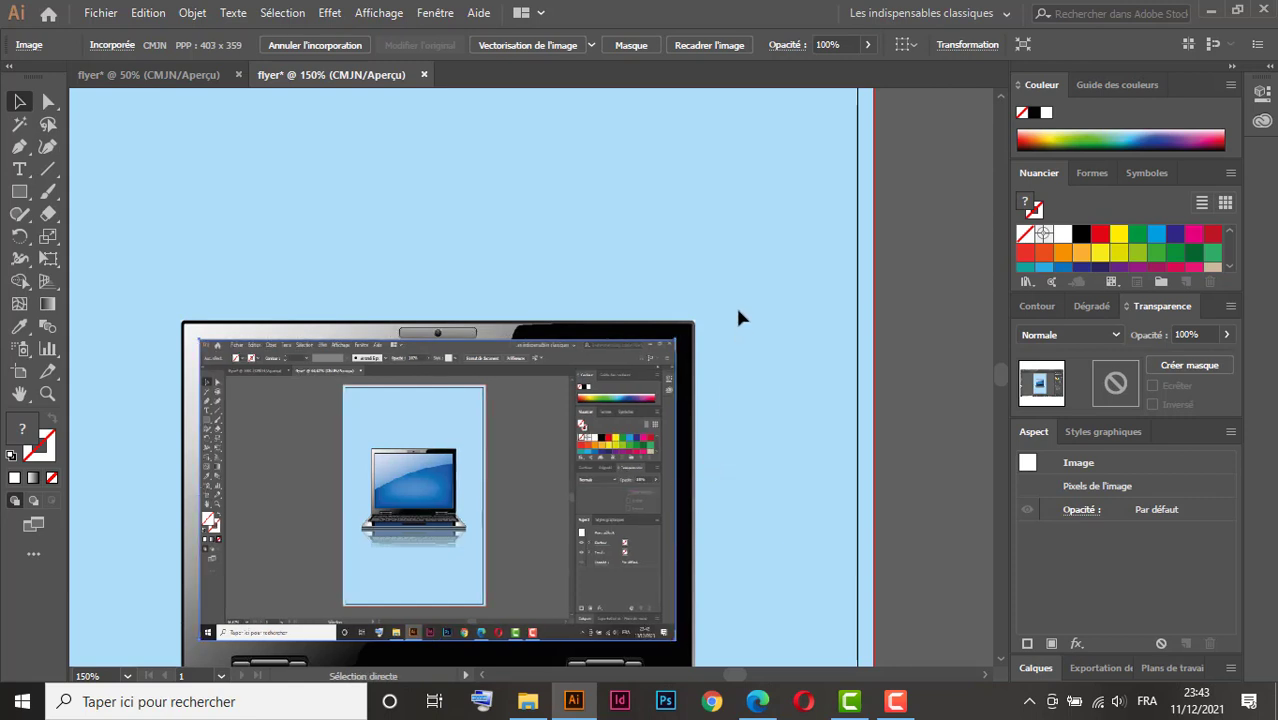
key(ctrl+minus)
key(ctrl+minus)
key(ctrl+minus)
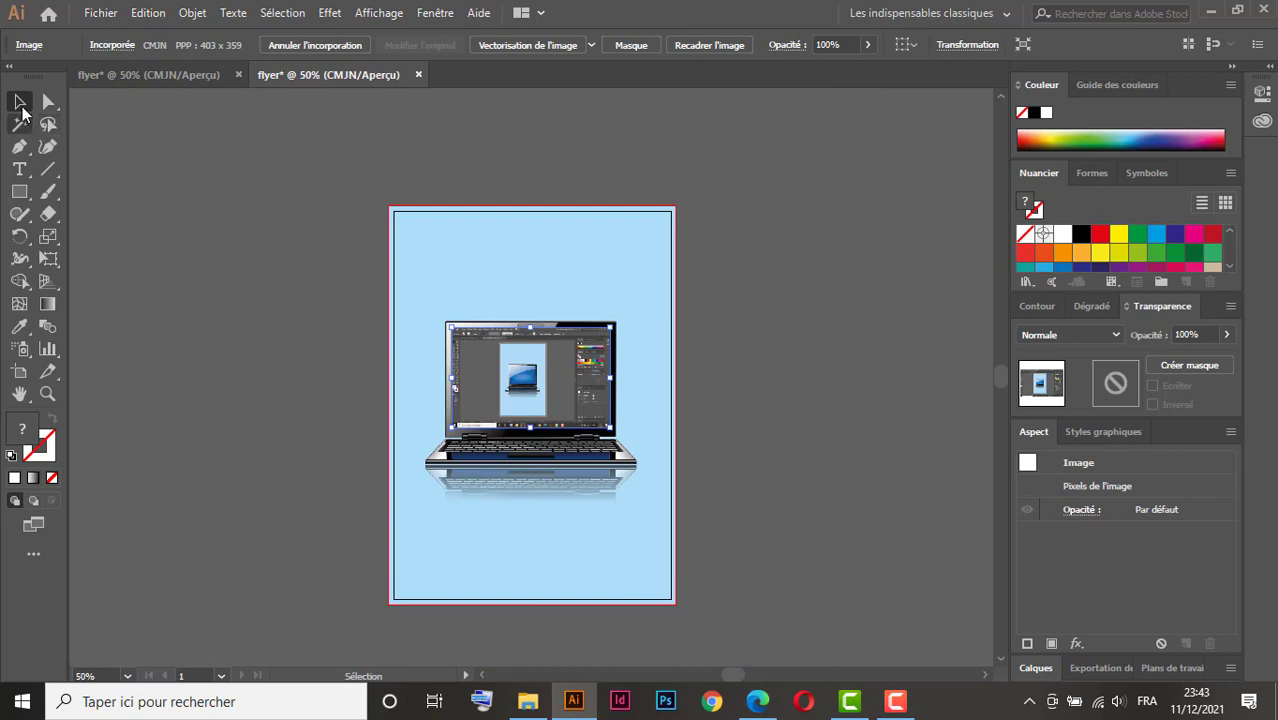
click(743, 282)
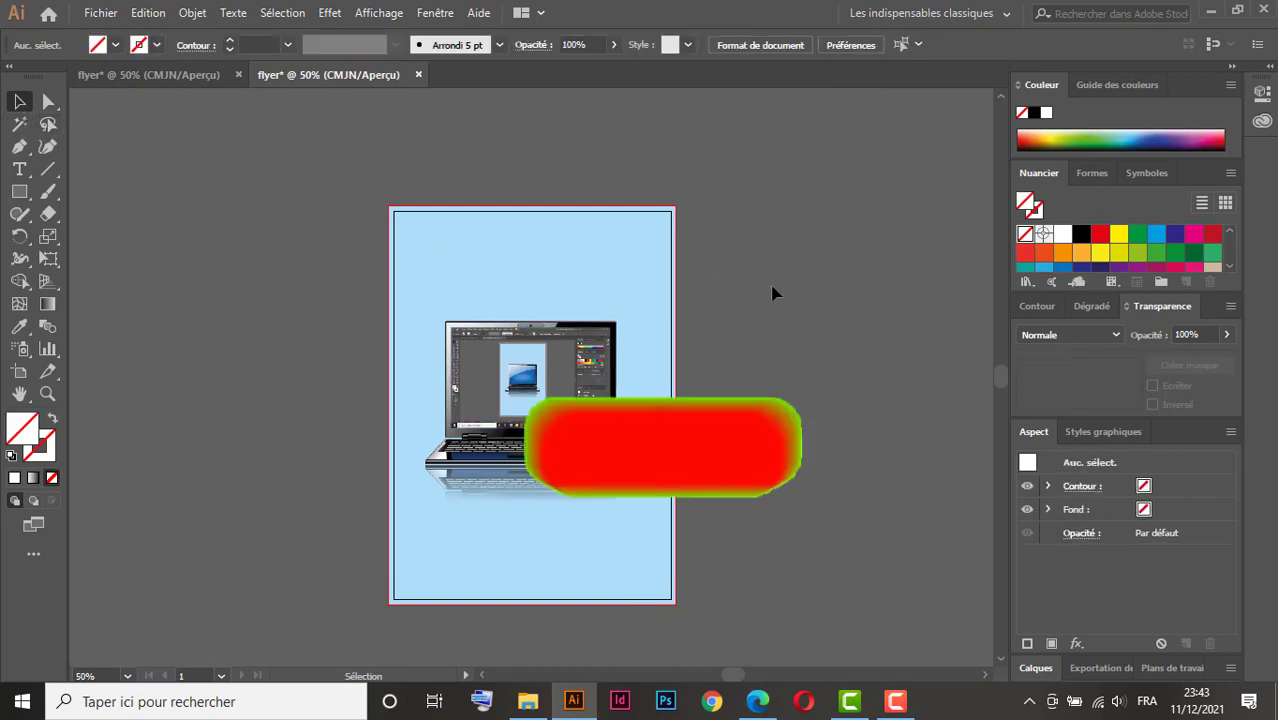
mouse_move(671, 316)
mouse_down()
mouse_move(671, 272)
mouse_move(667, 295)
mouse_up()
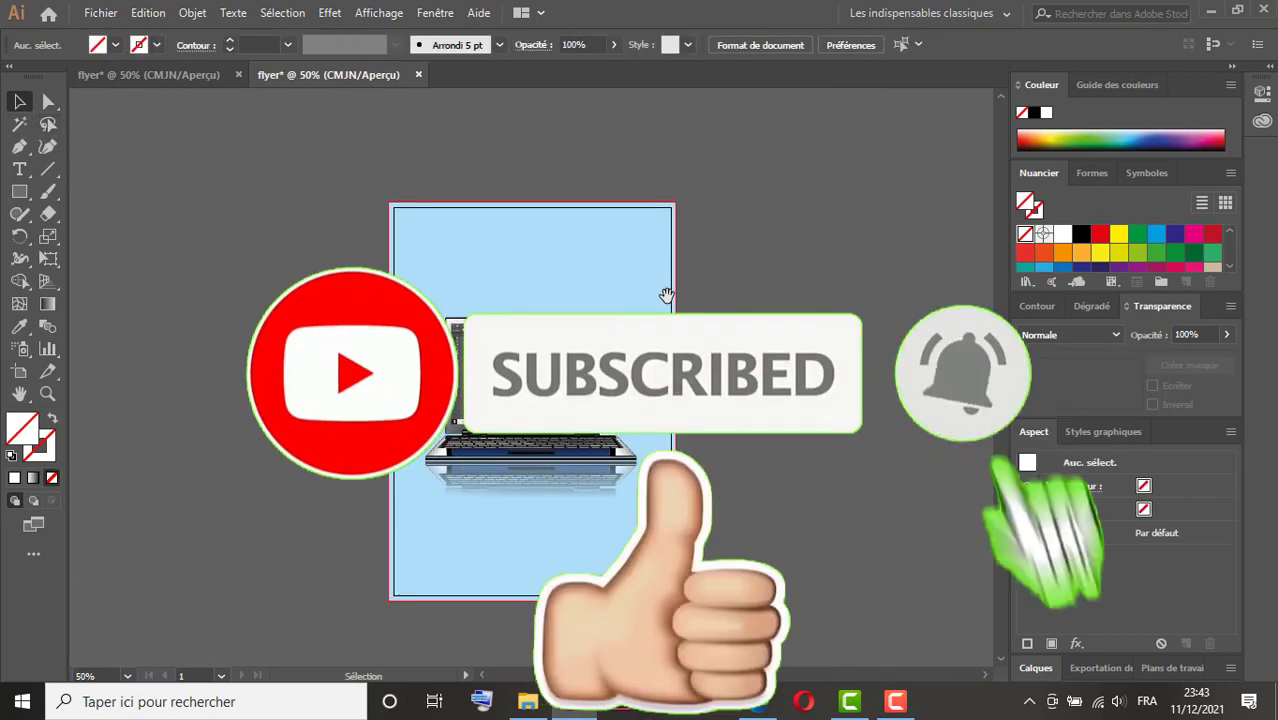